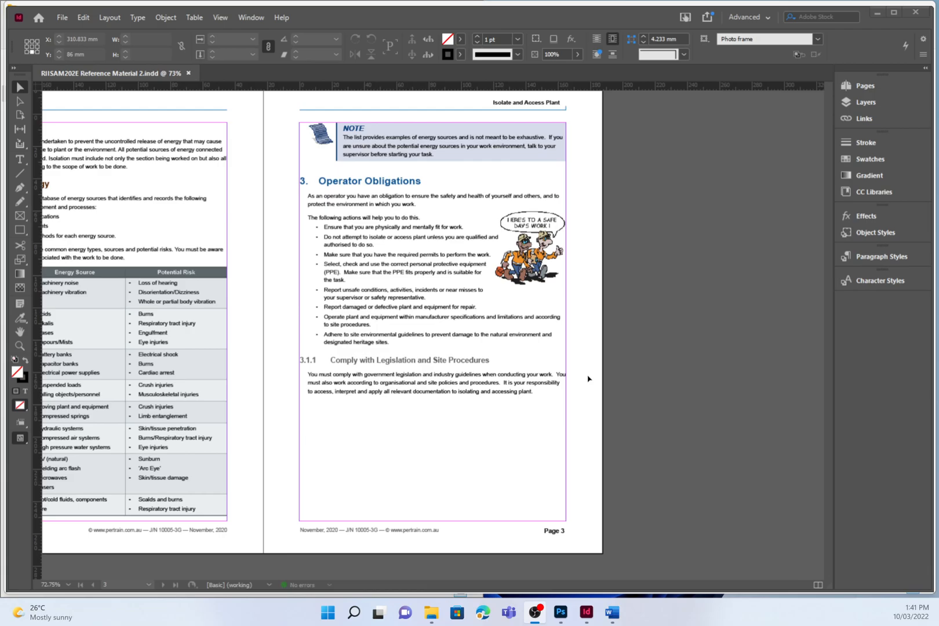
# Look through the document's pages and inspect the cartoon and text frame in the Environmental Issues section on page 5.
pyautogui.scroll(10, 588, 379)
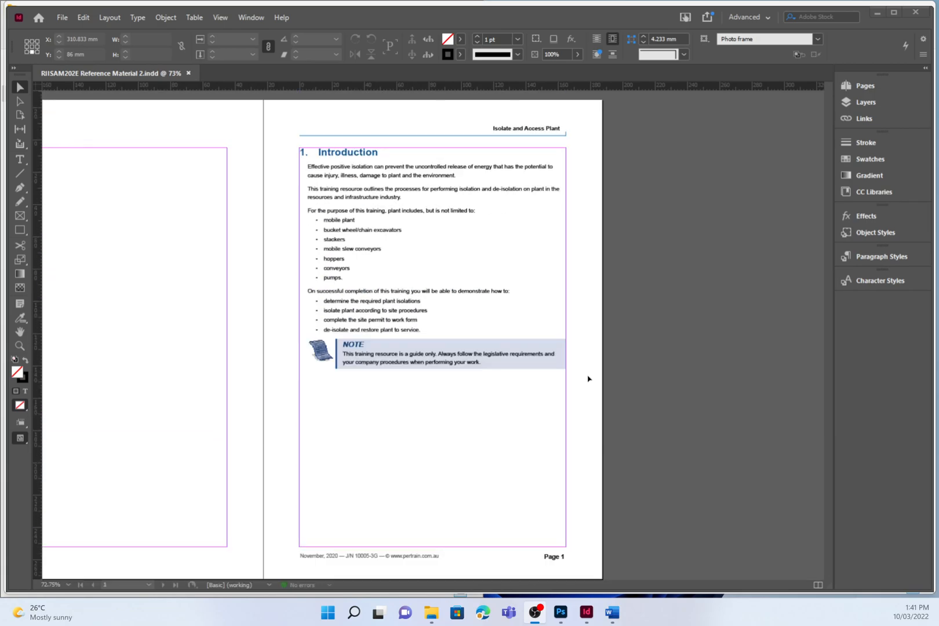
pyautogui.scroll(-10, 588, 379)
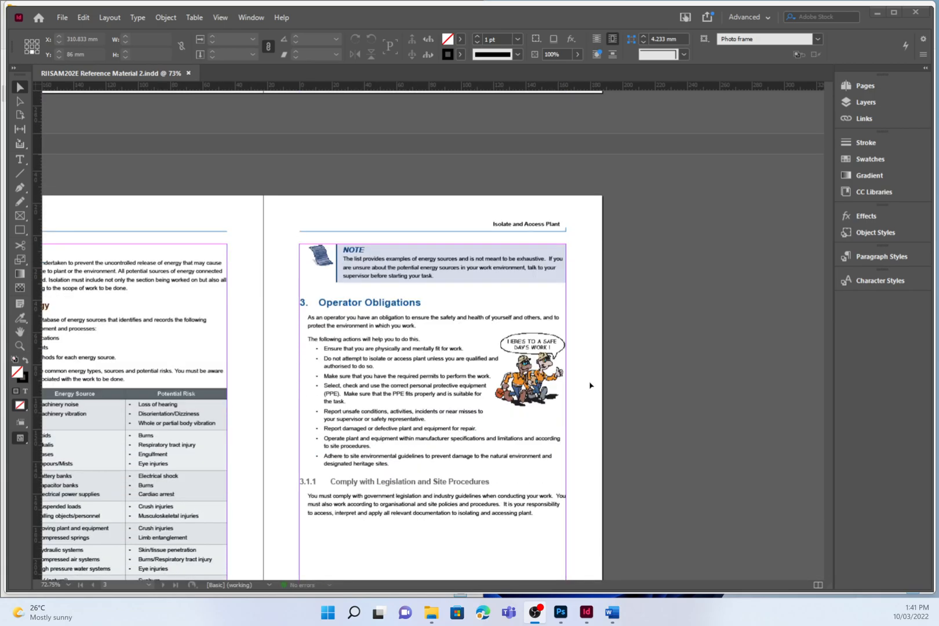
pyautogui.scroll(-10, 387, 395)
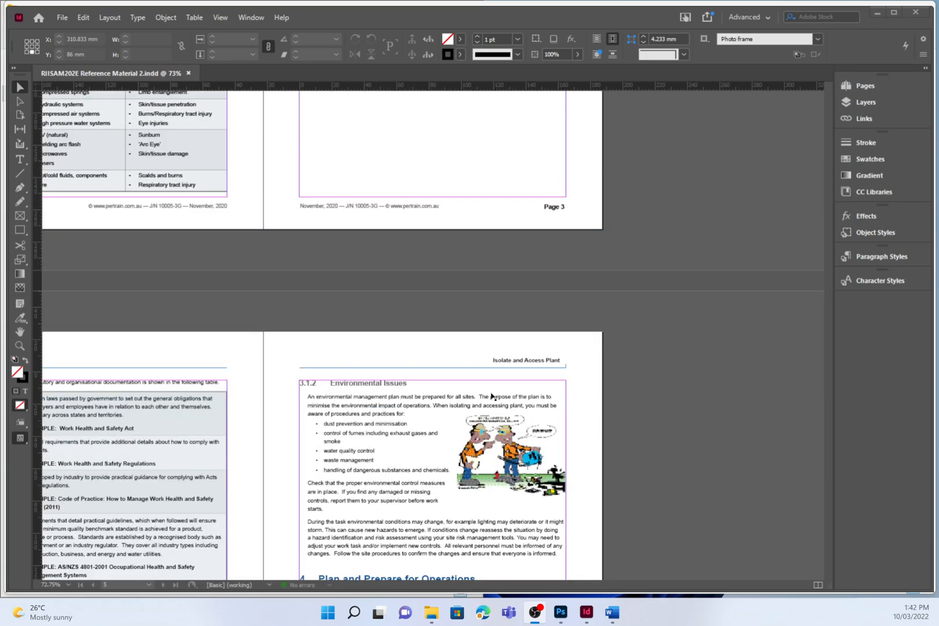
pyautogui.scroll(-3, 494, 396)
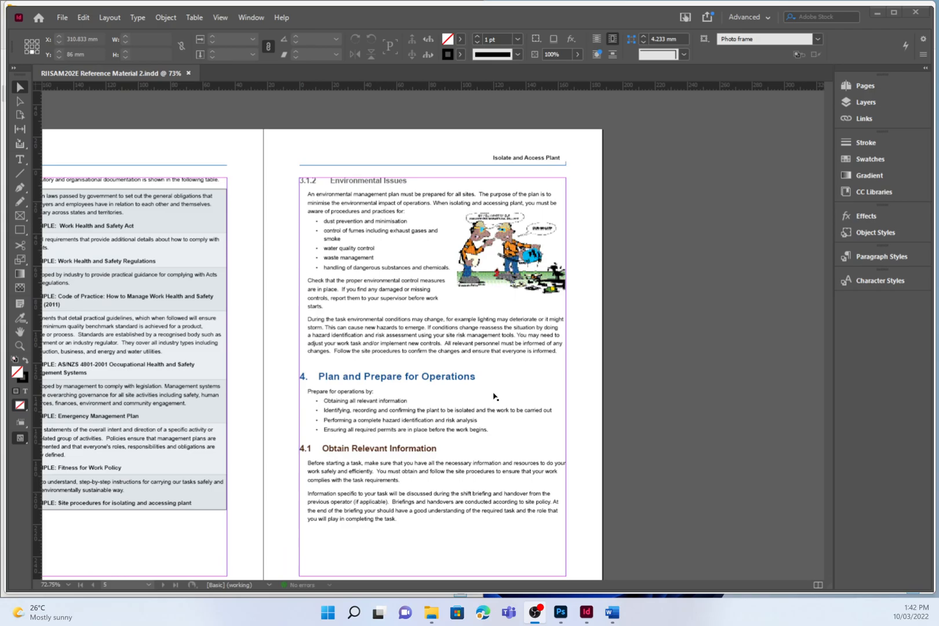
pyautogui.scroll(2, 494, 397)
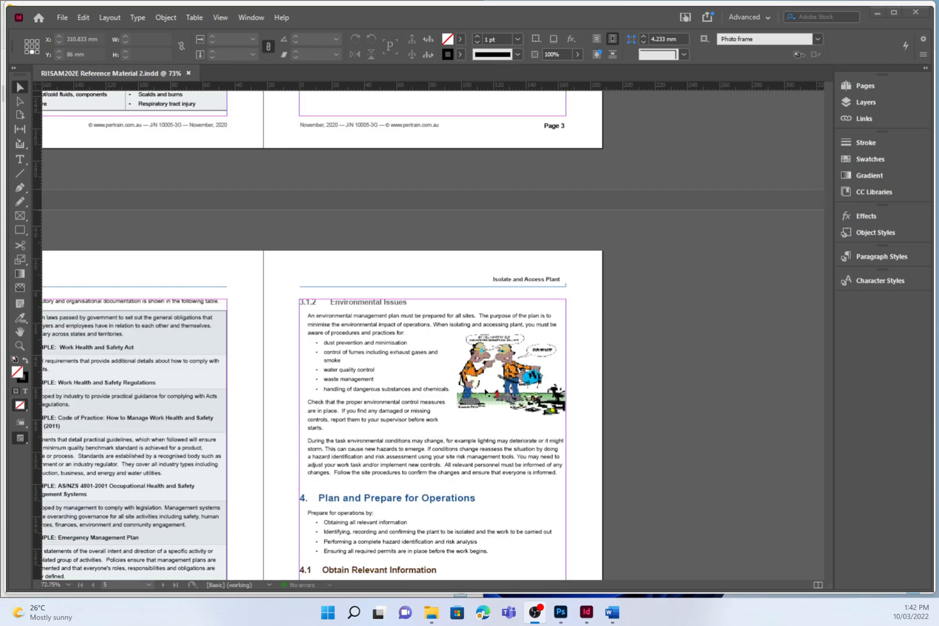
pyautogui.click(502, 366)
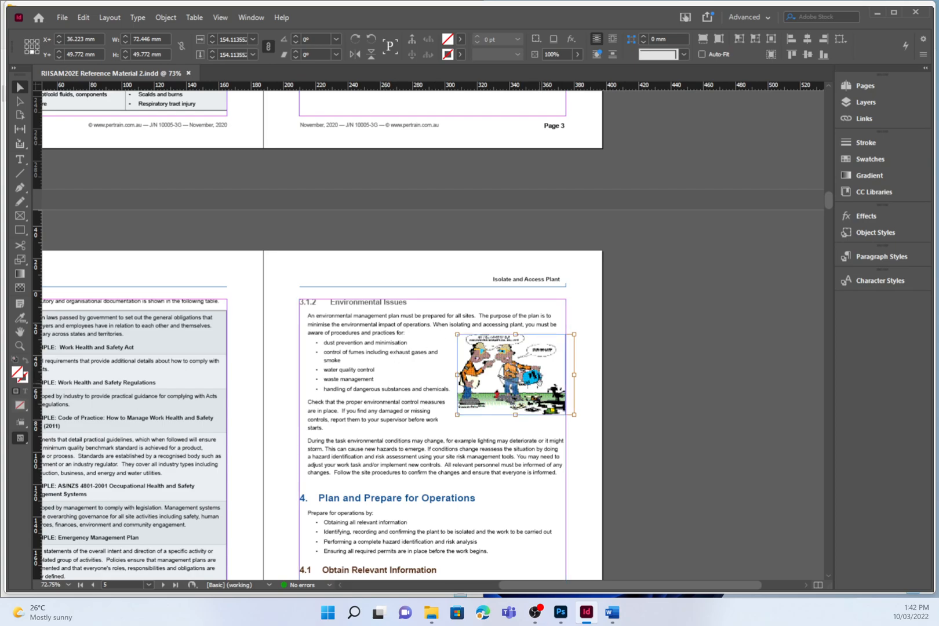
pyautogui.click(390, 366)
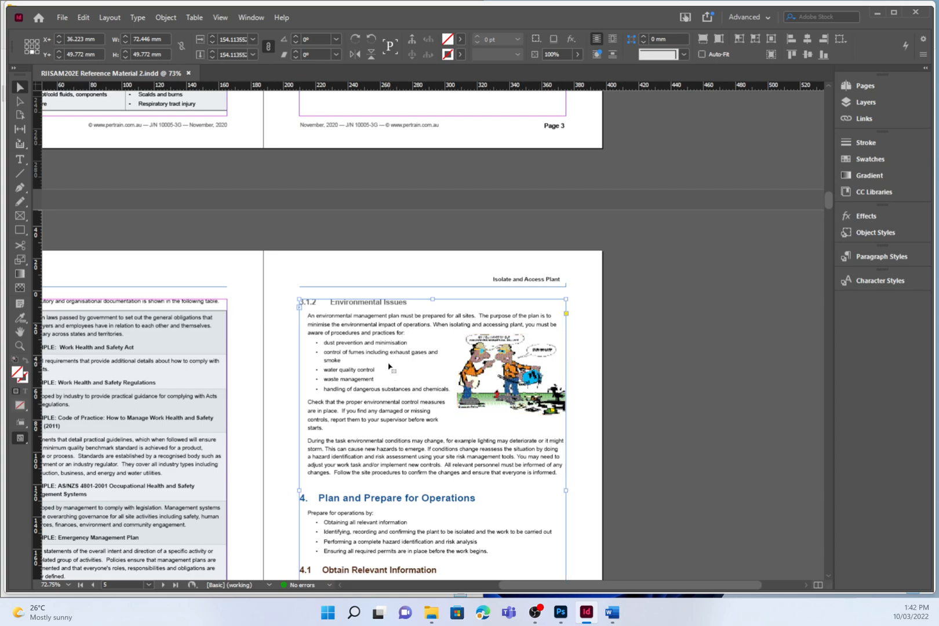
pyautogui.click(547, 384)
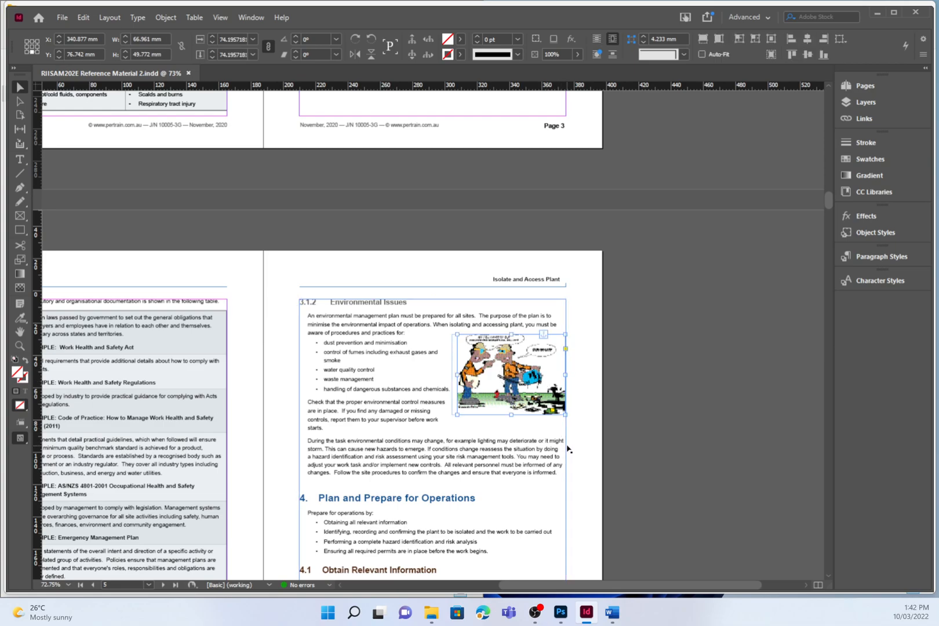
# Select all linked files in the document's links list, from Caution Tag Icon.ai through Note Tag_2.ai.
pyautogui.click(863, 118)
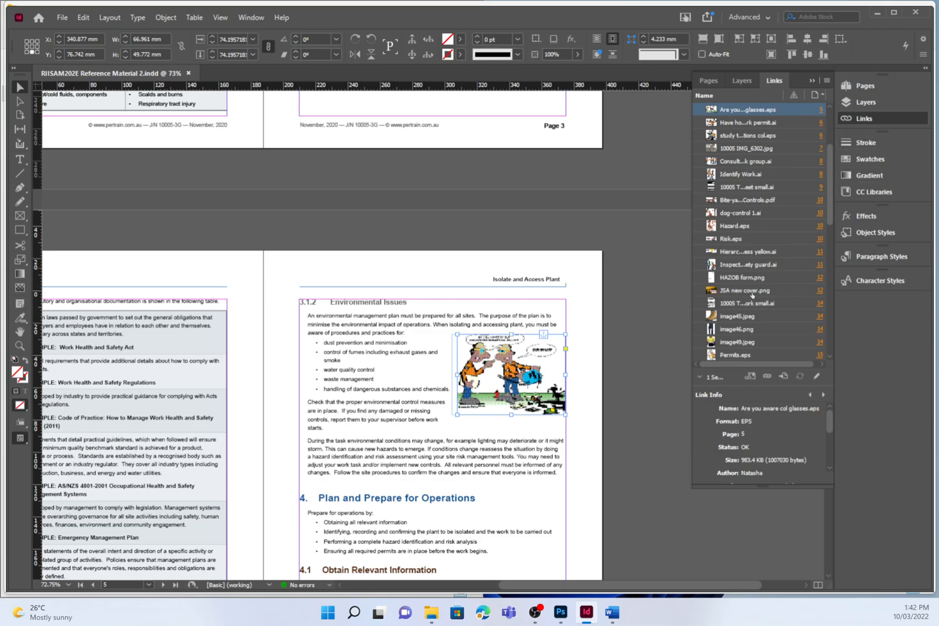
pyautogui.moveTo(829, 175); pyautogui.dragTo(832, 97)
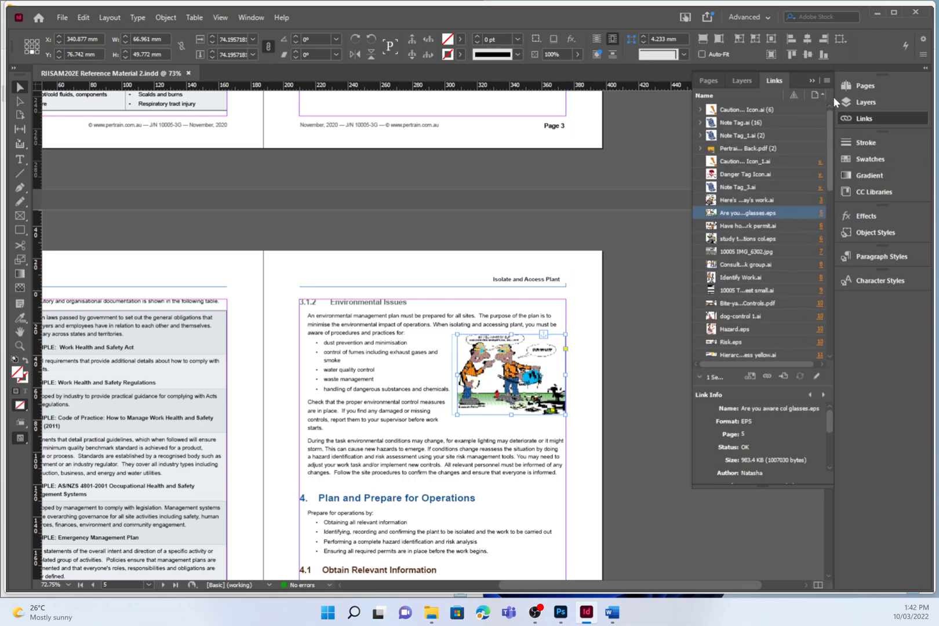
pyautogui.click(746, 116)
pyautogui.moveTo(828, 158); pyautogui.dragTo(825, 335)
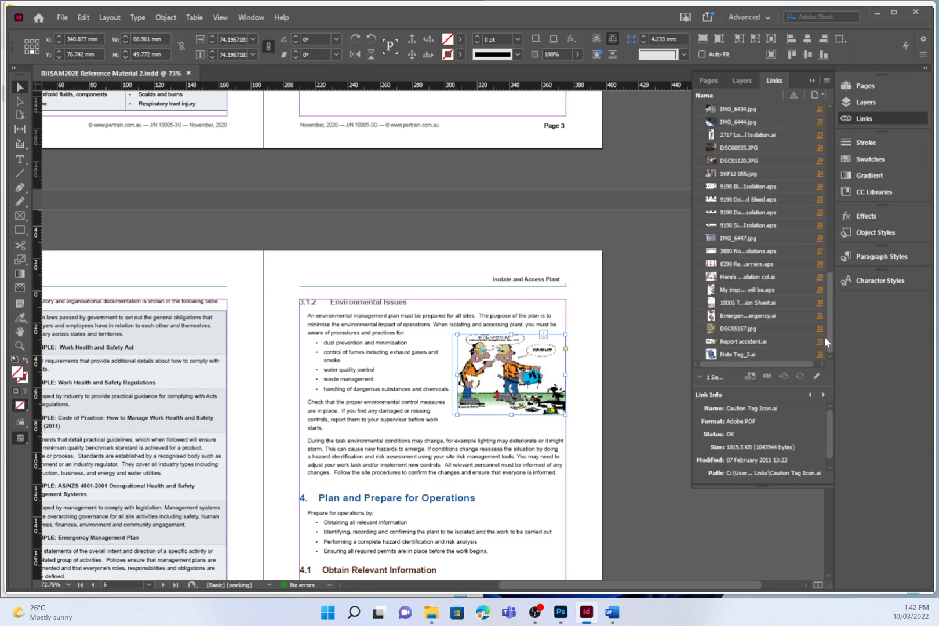
pyautogui.keyDown('shift'); pyautogui.click(738, 355); pyautogui.keyUp('shift')
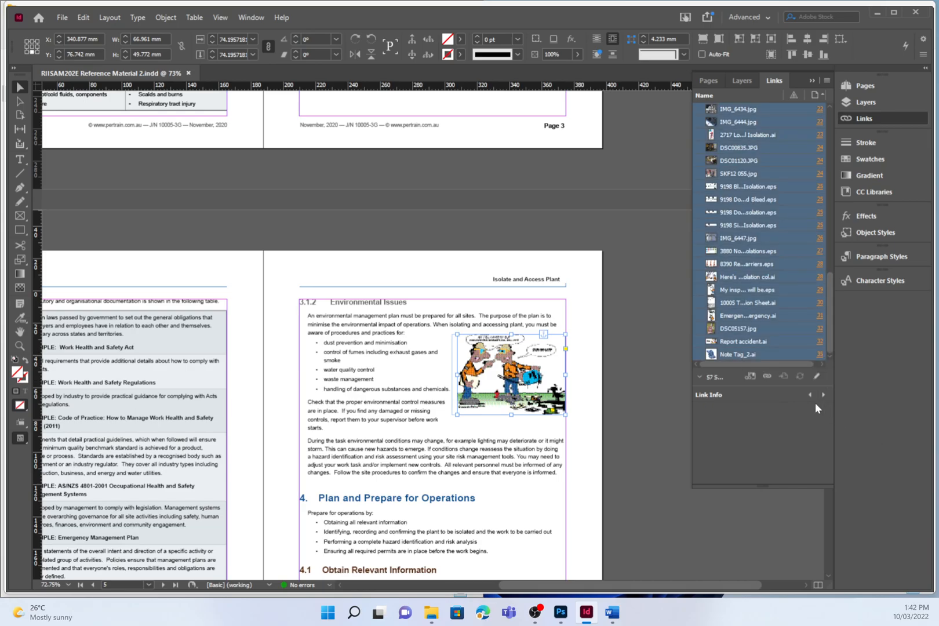
# Start copying the selected links to another location and browse to the 00 Trash at will folder on the Desktop.
pyautogui.click(828, 82)
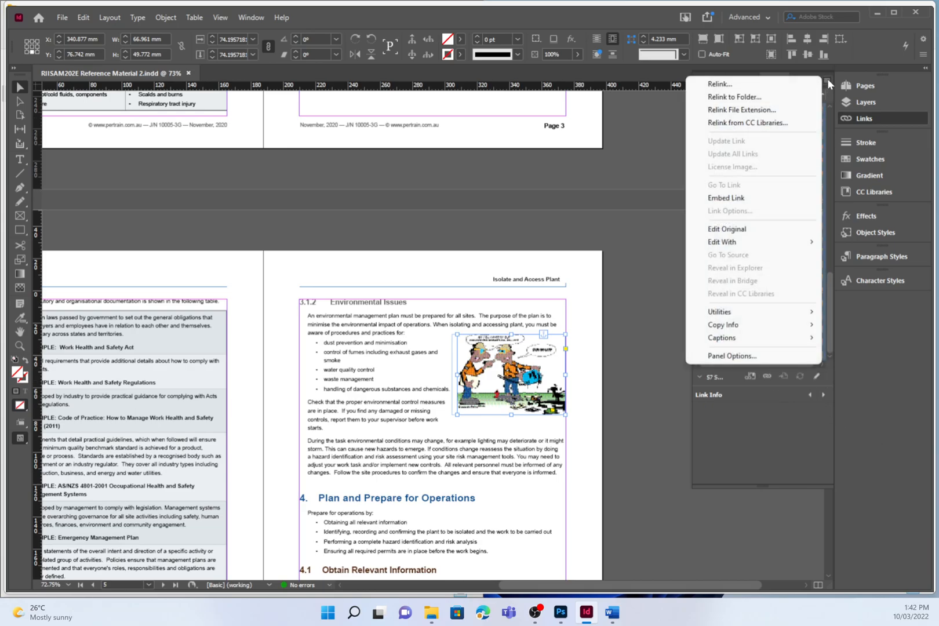
pyautogui.moveTo(728, 313)
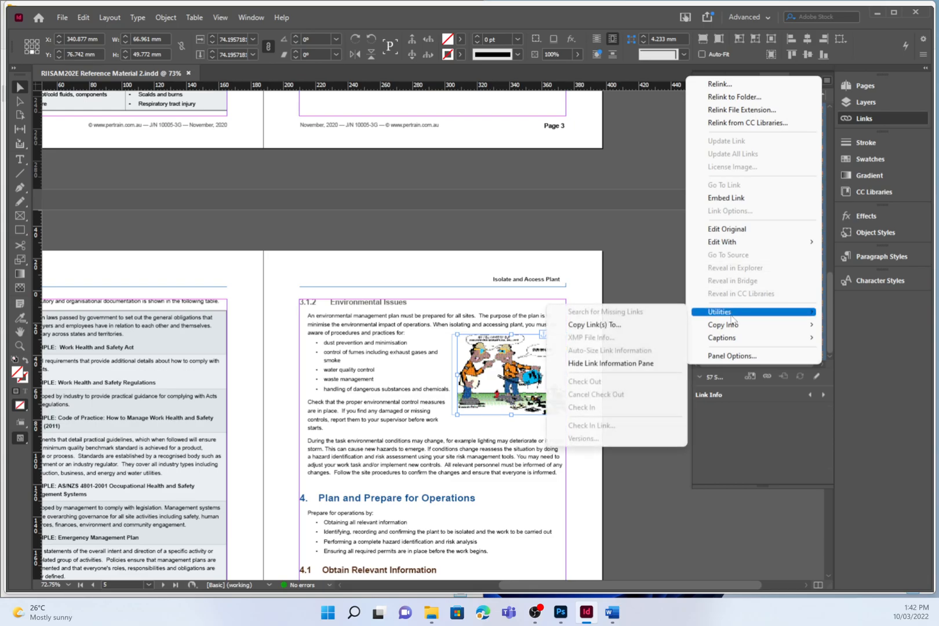
pyautogui.click(604, 329)
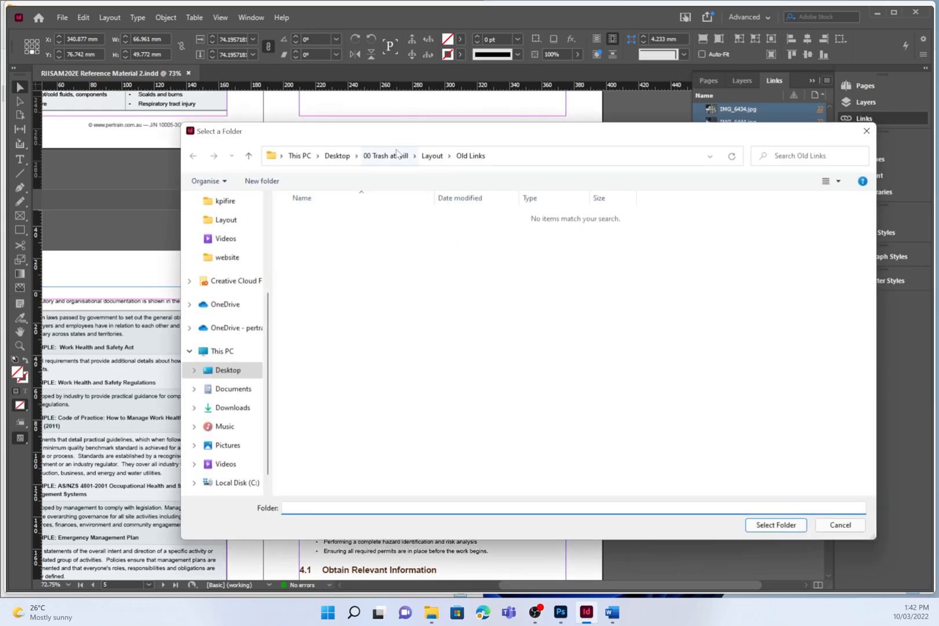
pyautogui.click(396, 153)
pyautogui.click(322, 508)
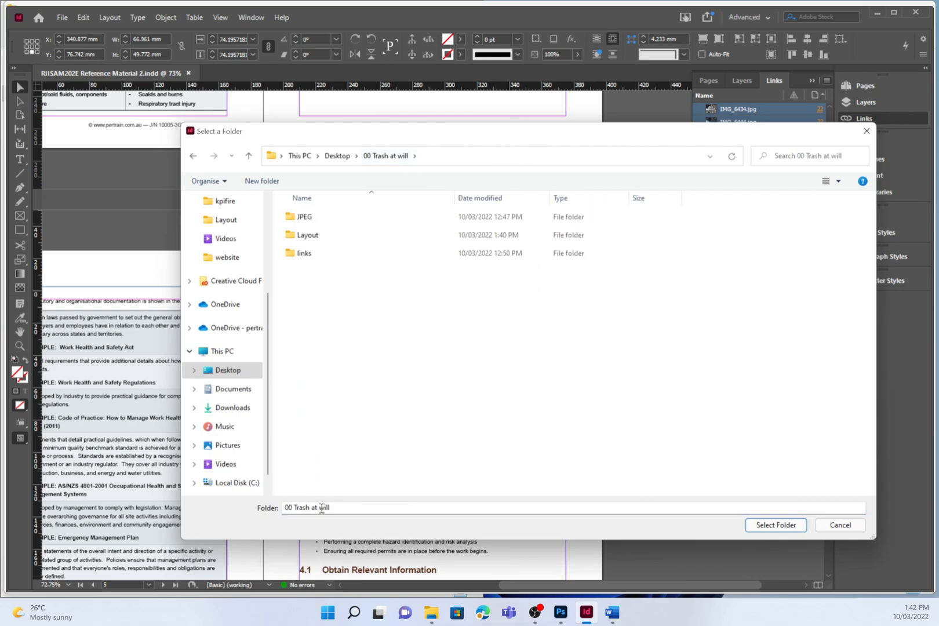
# Create a folder named Old Links inside 00 Trash at will and copy the selected links into it.
pyautogui.rightClick(325, 383)
pyautogui.click(340, 346)
pyautogui.hotkey('ctrl', 'shift', 'n')
pyautogui.hotkey('ctrl', 'shift', 'n')
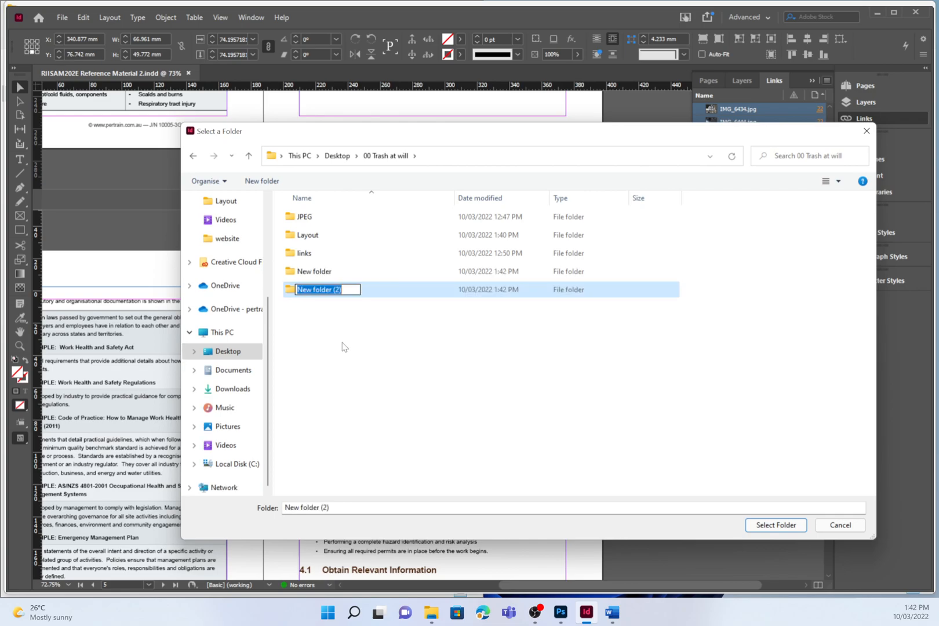
pyautogui.write('Old Links')
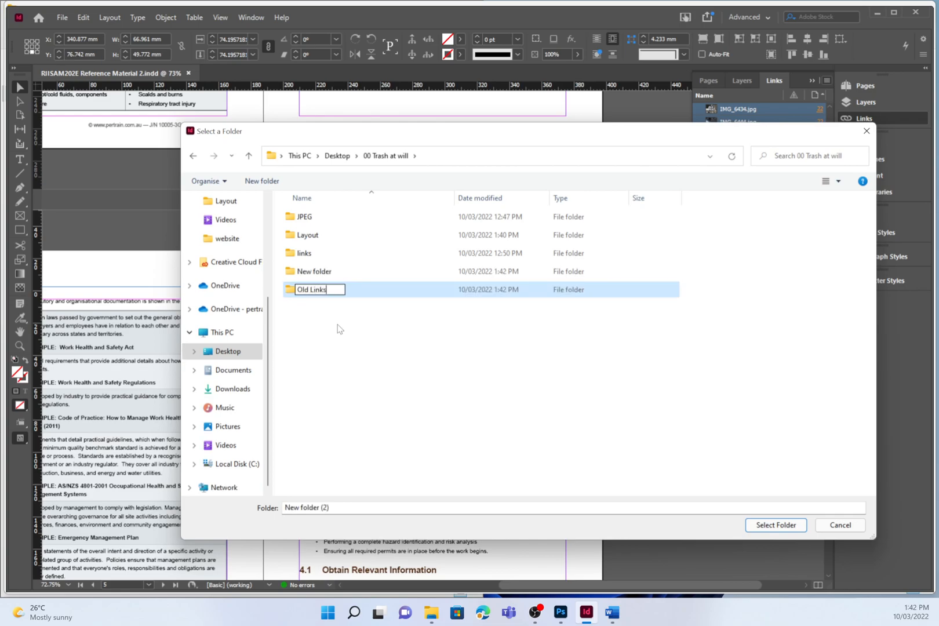
pyautogui.press('Return')
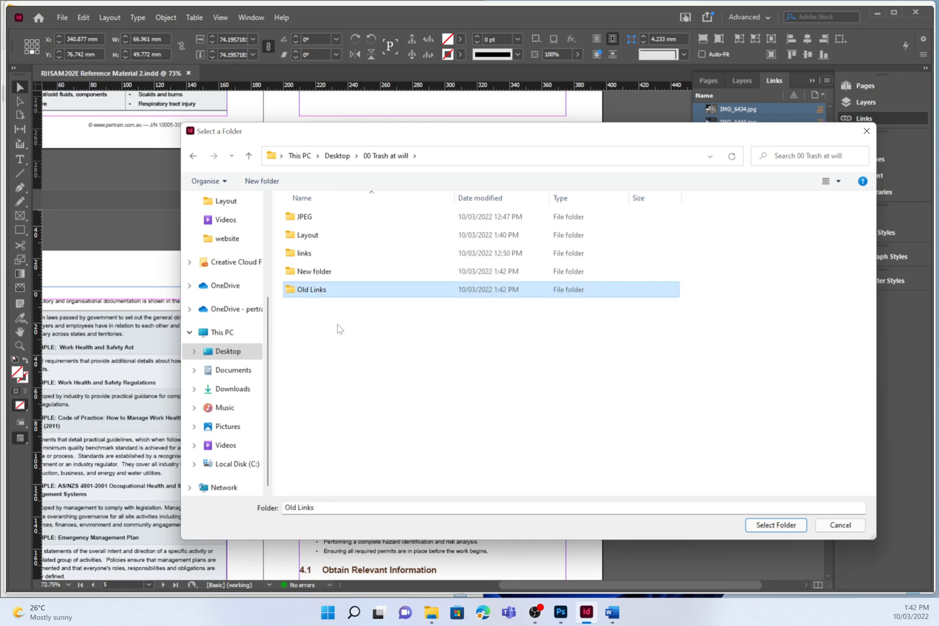
pyautogui.doubleClick(312, 294)
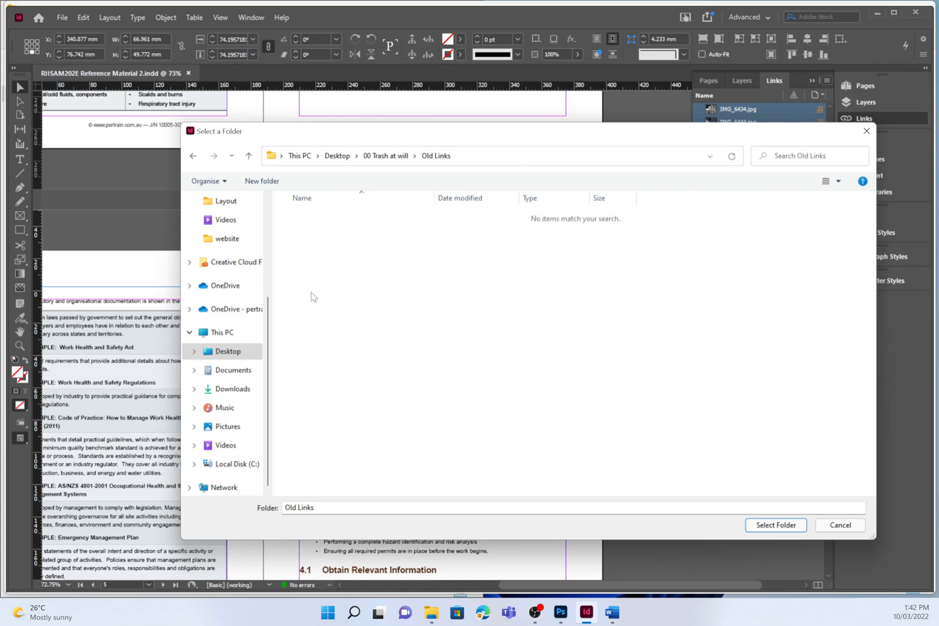
pyautogui.click(777, 524)
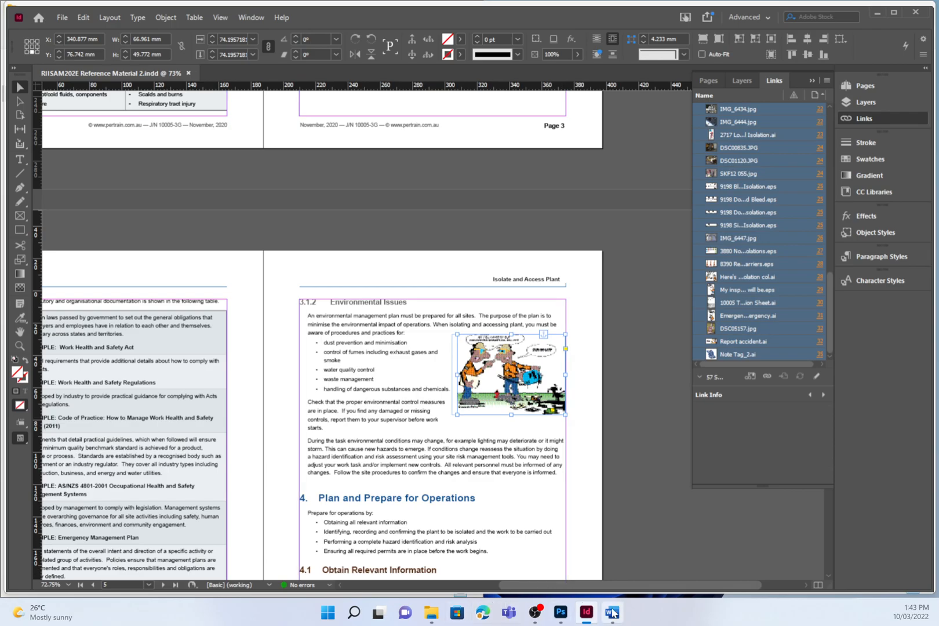
# Switch to Photoshop and set the Image Processor's source folder to Old Links inside 00 Trash at will.
pyautogui.click(561, 612)
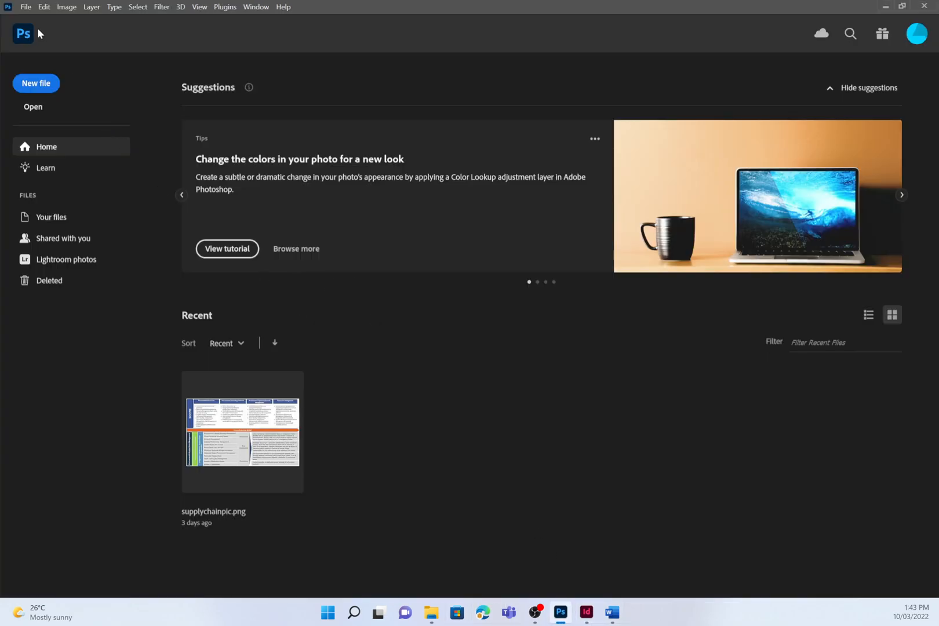
pyautogui.click(26, 6)
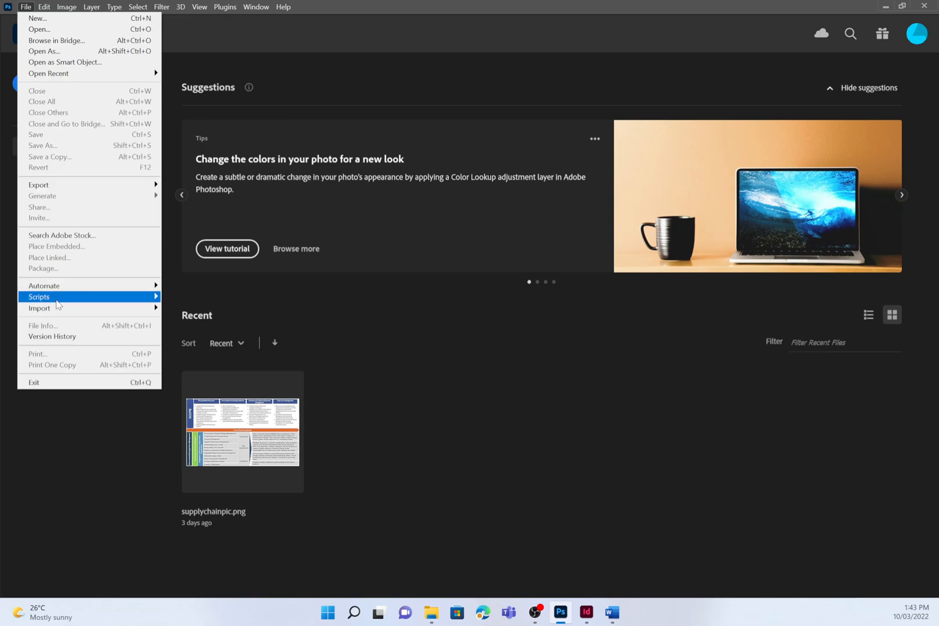
pyautogui.moveTo(58, 304)
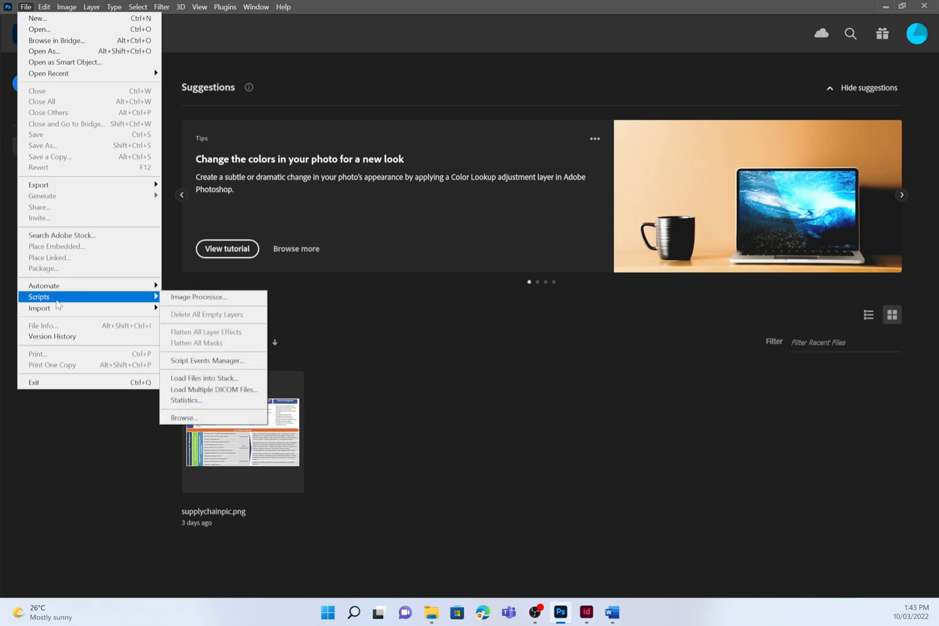
pyautogui.click(219, 302)
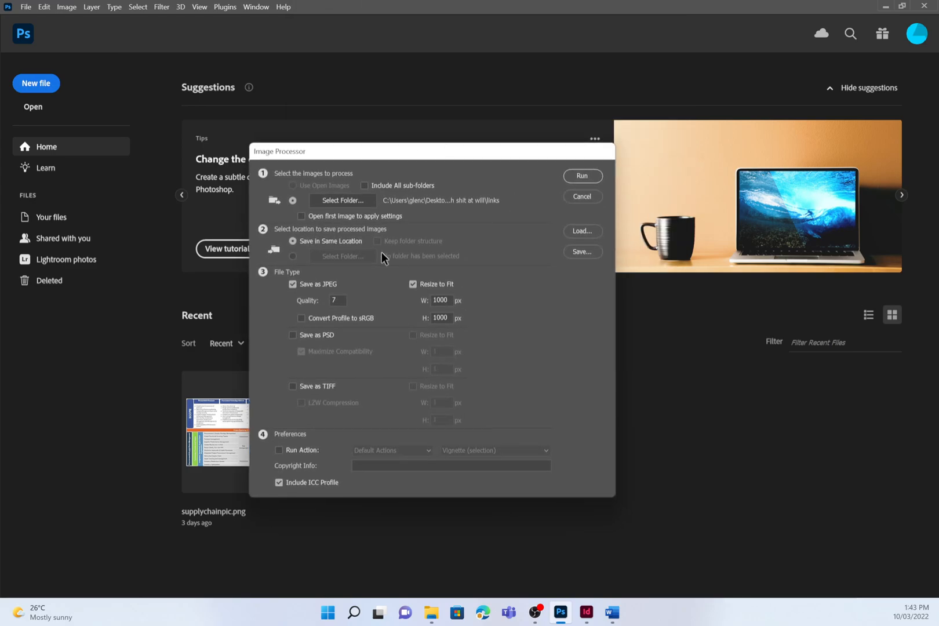
pyautogui.click(343, 200)
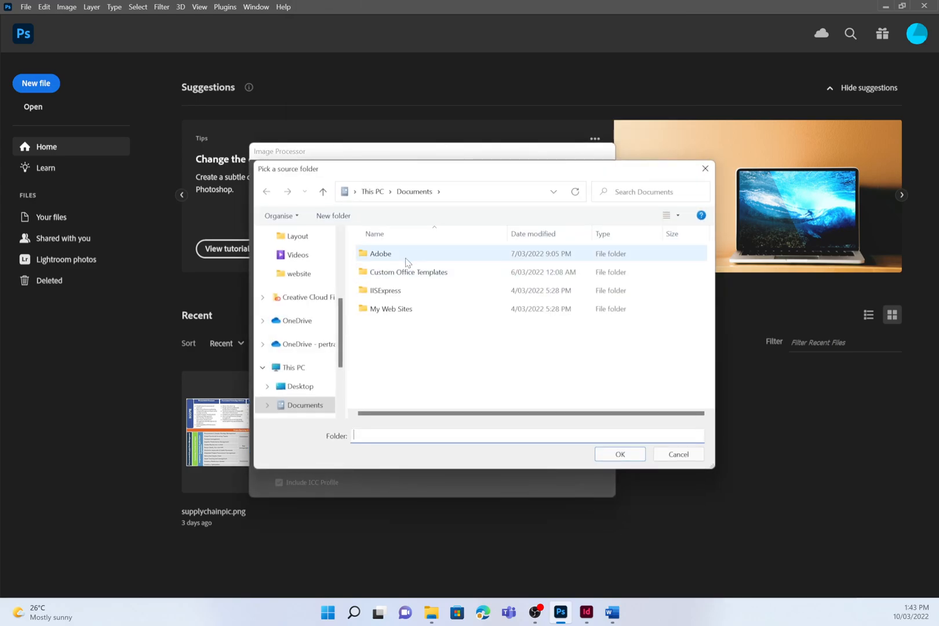
pyautogui.scroll(3, 301, 290)
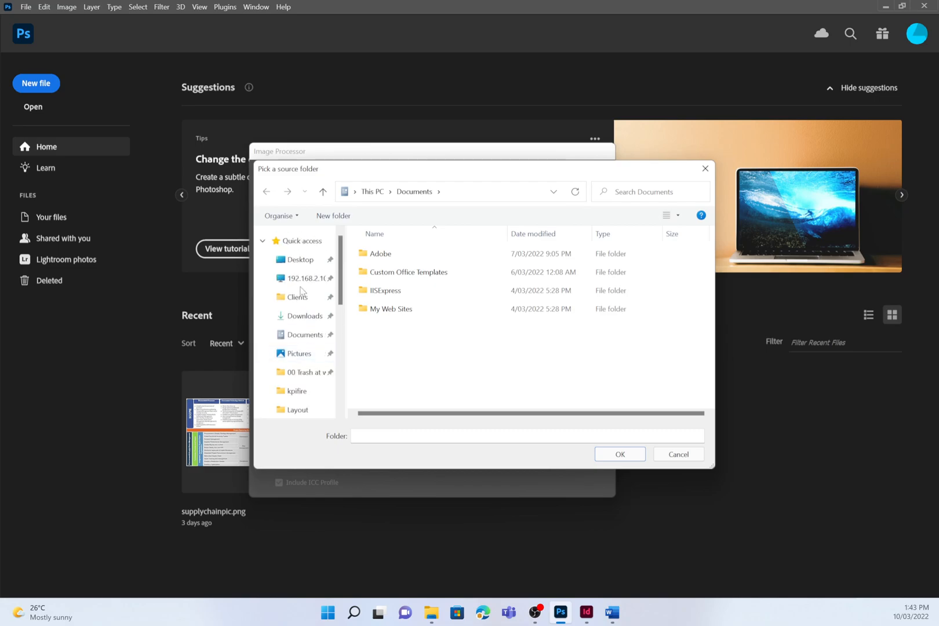
pyautogui.click(307, 371)
pyautogui.doubleClick(380, 328)
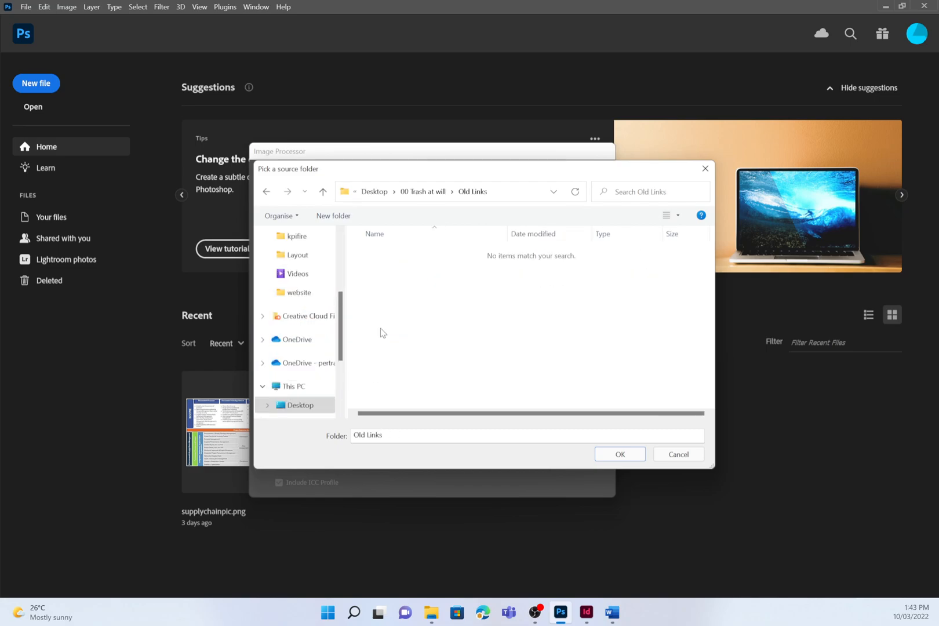
pyautogui.click(626, 454)
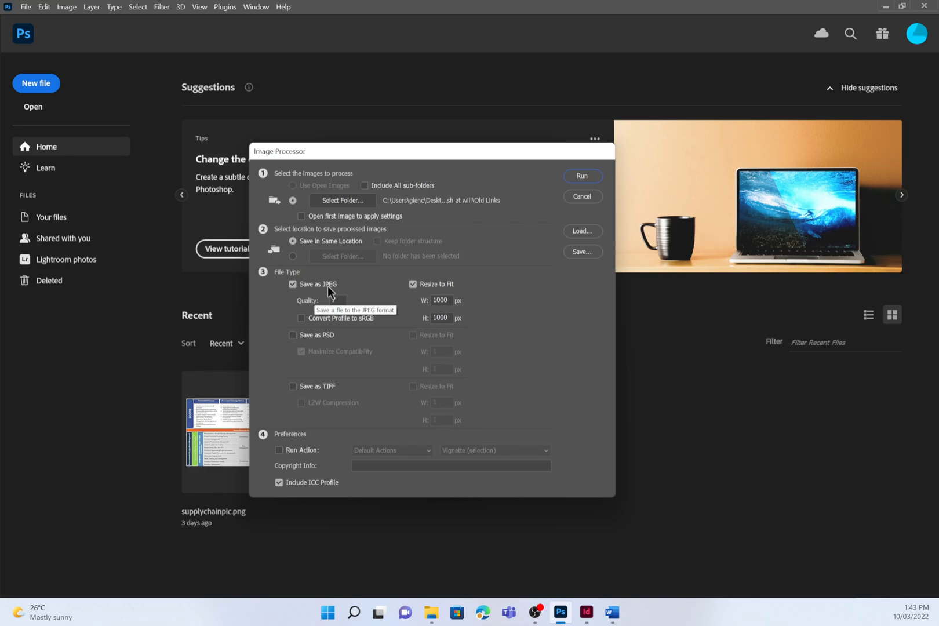
# Set the JPEG quality to 7 and run the Image Processor on the source folder.
pyautogui.click(338, 300)
pyautogui.write('7')
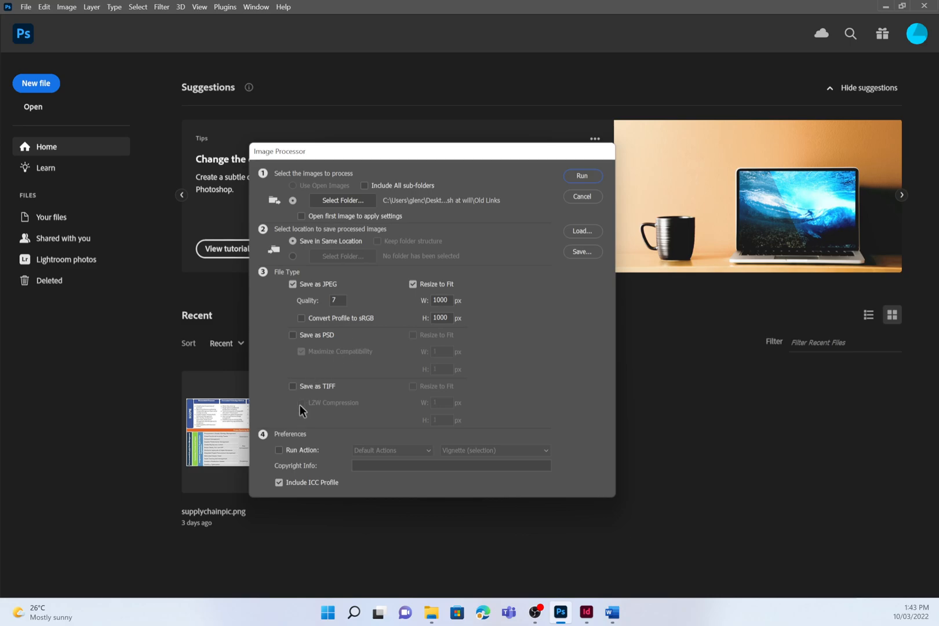
pyautogui.click(583, 176)
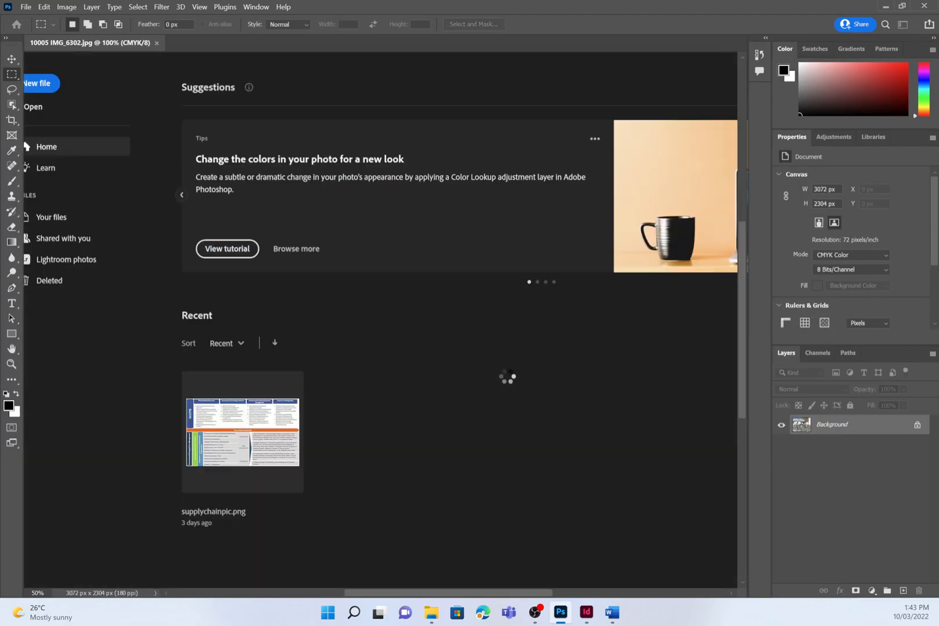
# Switch to InDesign and start relinking the selected links to a folder, browsing to 00 Trash at will on the Desktop.
pyautogui.hotkey('alt', 'Tab')
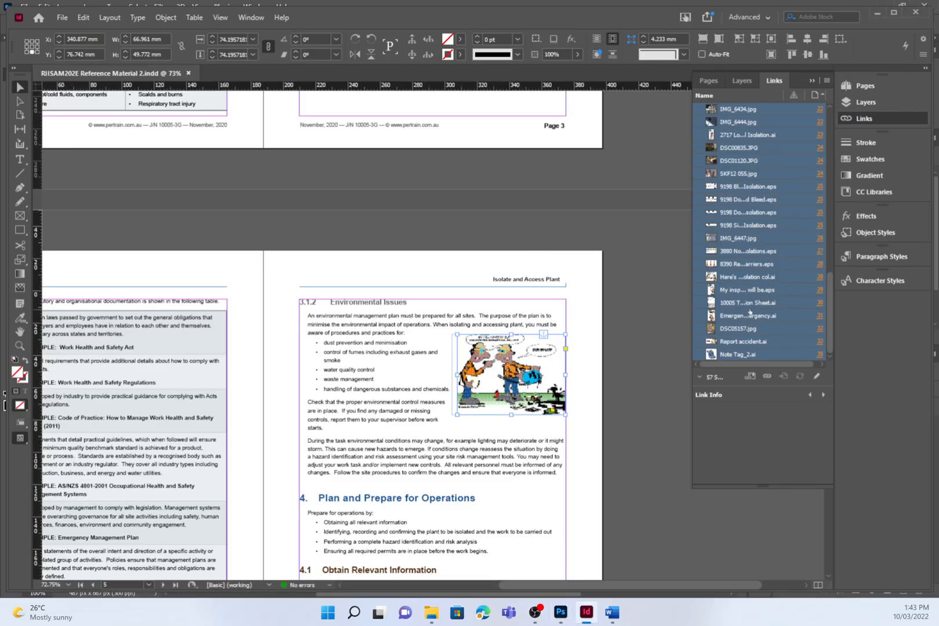
pyautogui.scroll(3, 806, 183)
pyautogui.scroll(4, 765, 232)
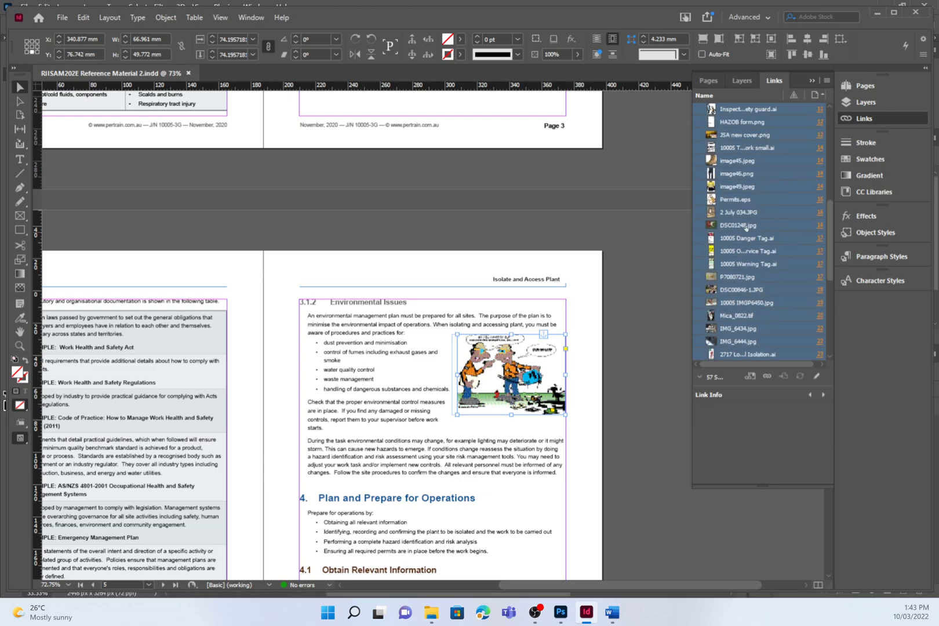
pyautogui.click(827, 82)
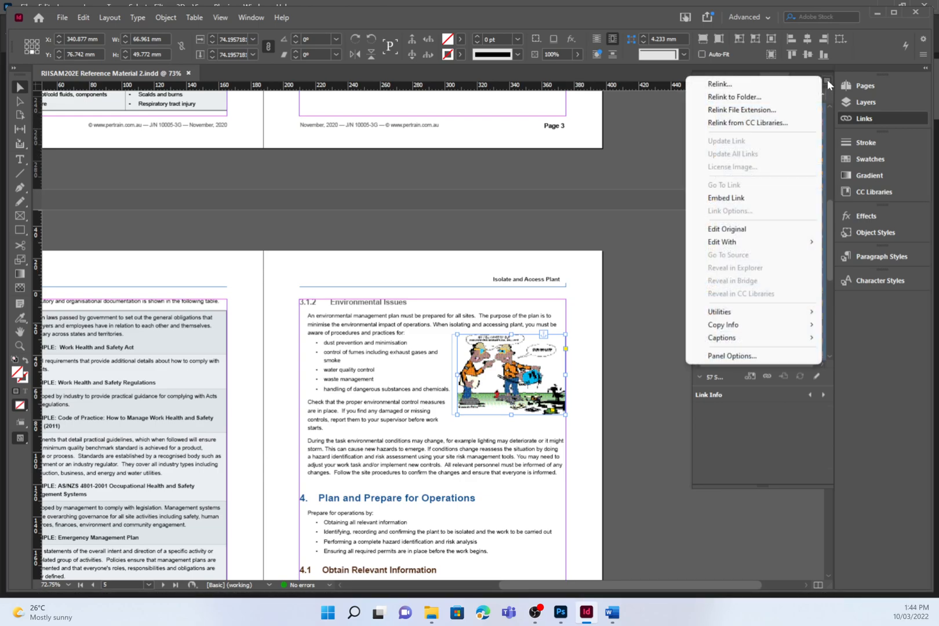
pyautogui.click(752, 97)
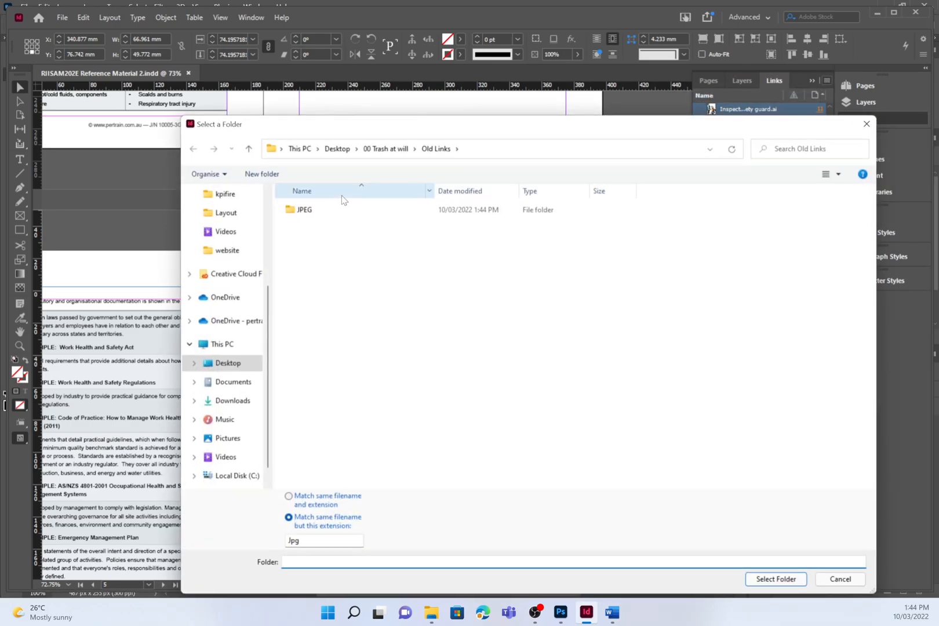
pyautogui.click(386, 149)
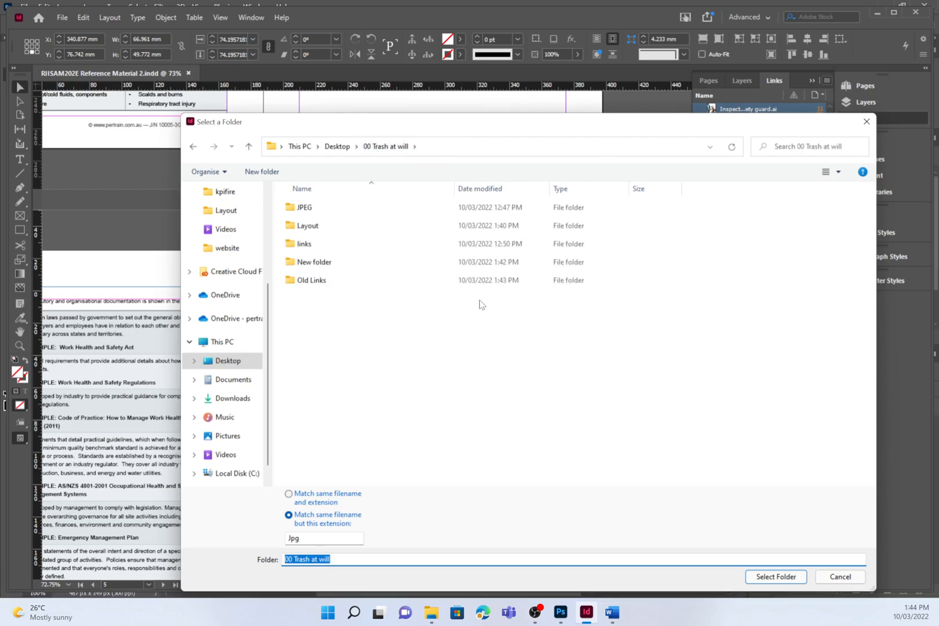
pyautogui.doubleClick(315, 279)
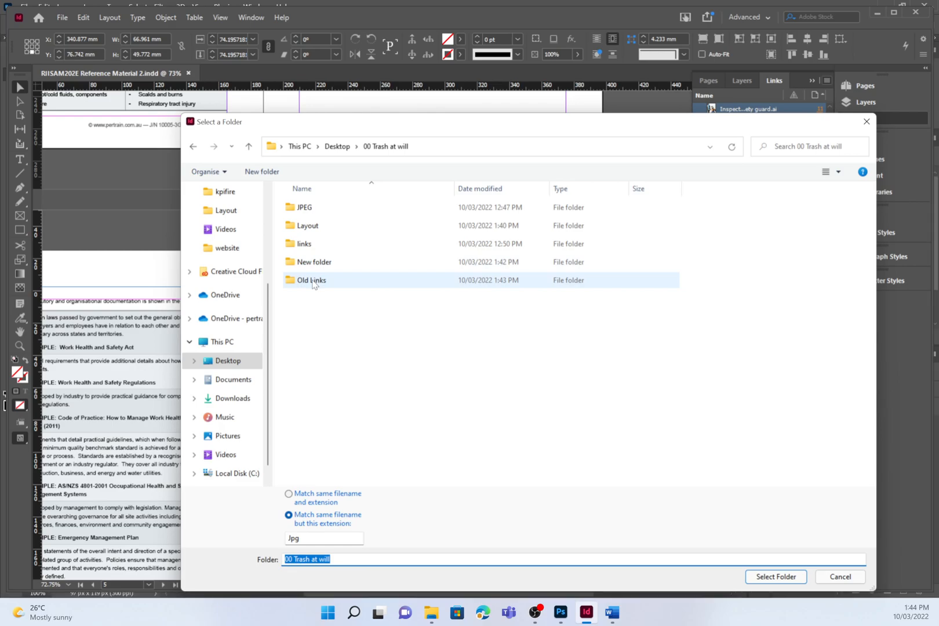
pyautogui.doubleClick(304, 208)
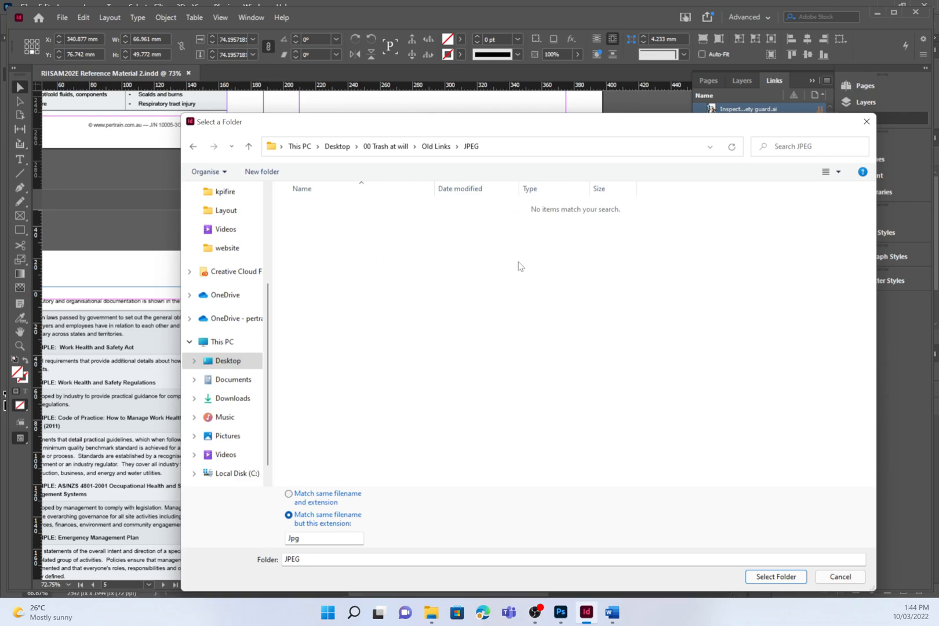
pyautogui.click(389, 147)
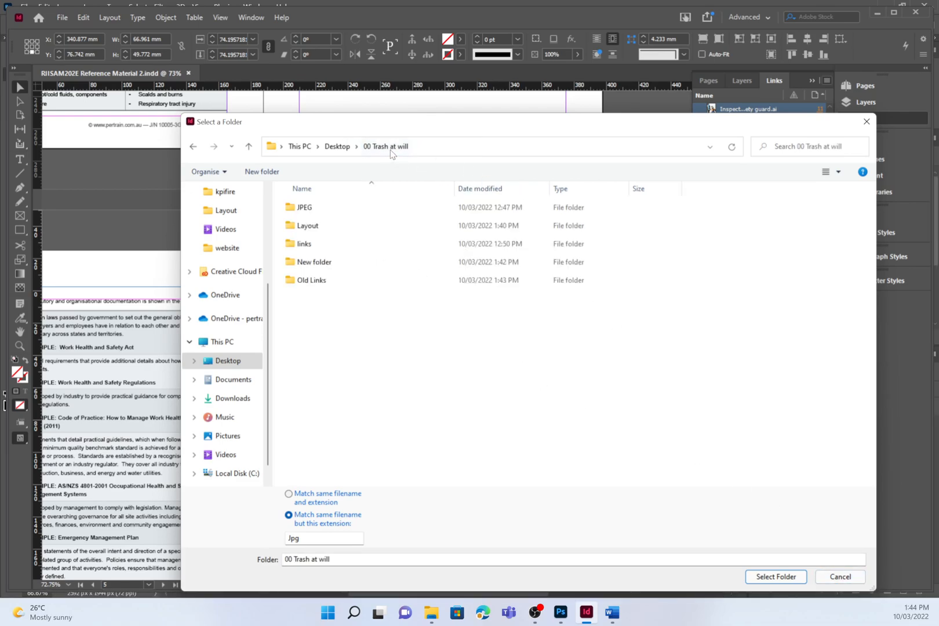
# Relink the selected links to the JPEG folder inside 00 Trash at will, matching the same filenames with the extension jpg.
pyautogui.doubleClick(316, 208)
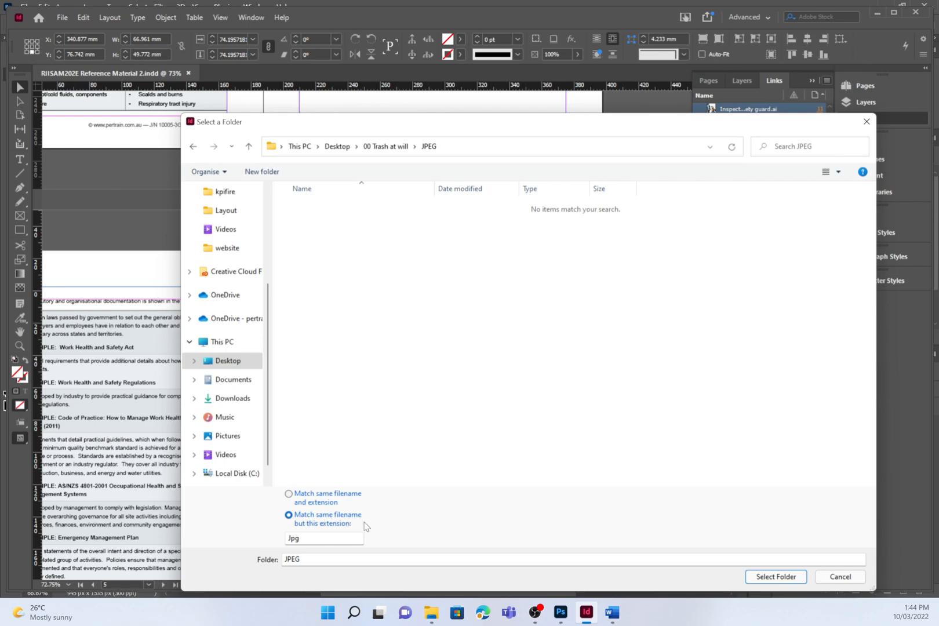
pyautogui.doubleClick(313, 539)
pyautogui.write('jpg')
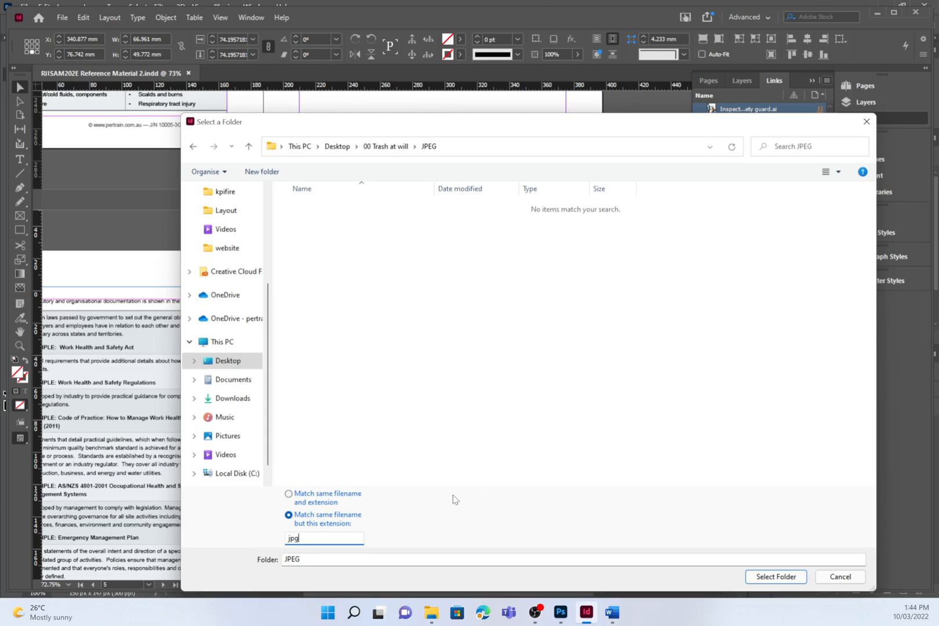
pyautogui.click(787, 577)
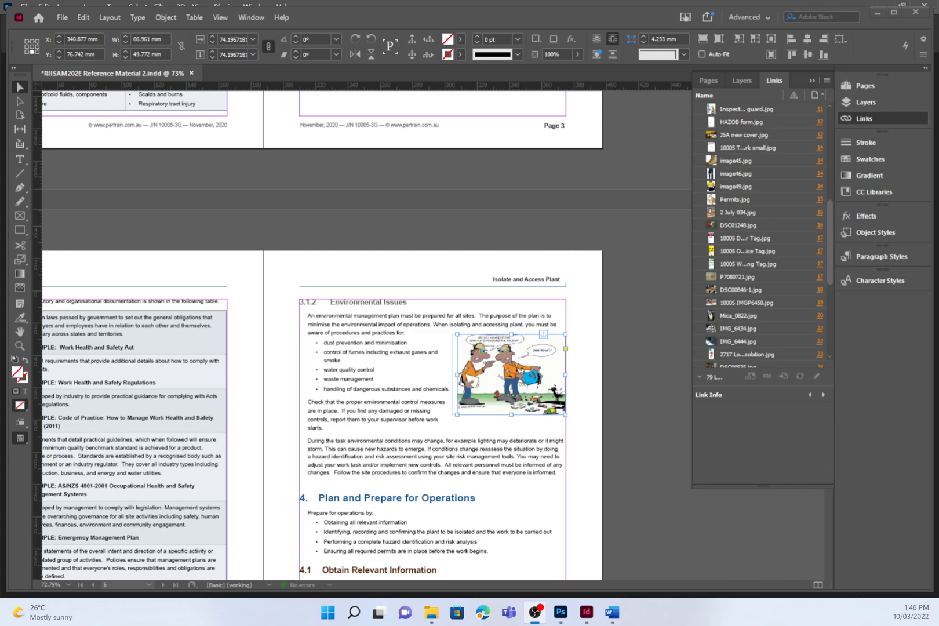
# Deselect the placed image and start a print PDF export into the 00 Trash at will folder under an edited file name.
pyautogui.press('Escape')
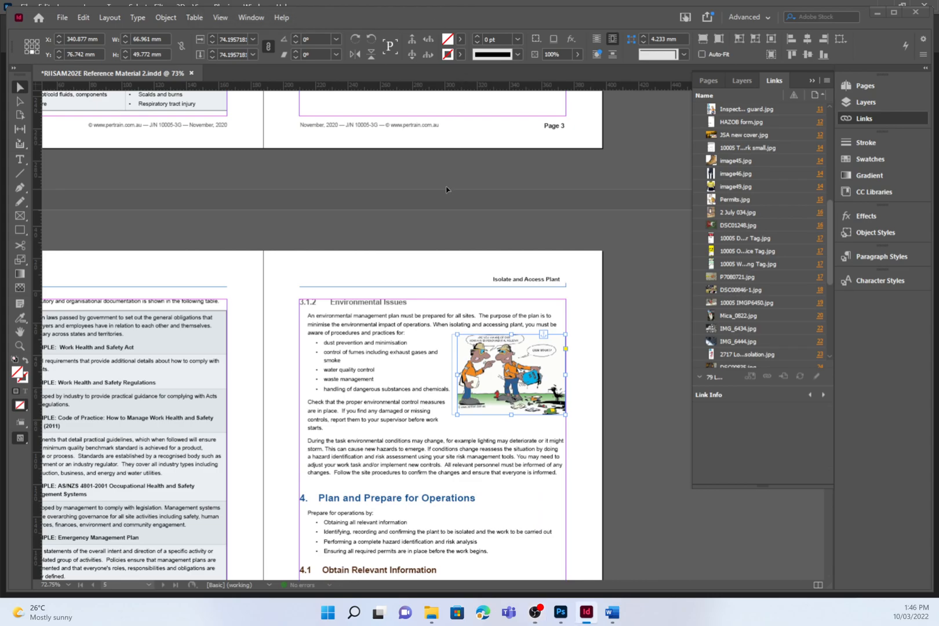
pyautogui.click(447, 189)
pyautogui.hotkey('ctrl', 'e')
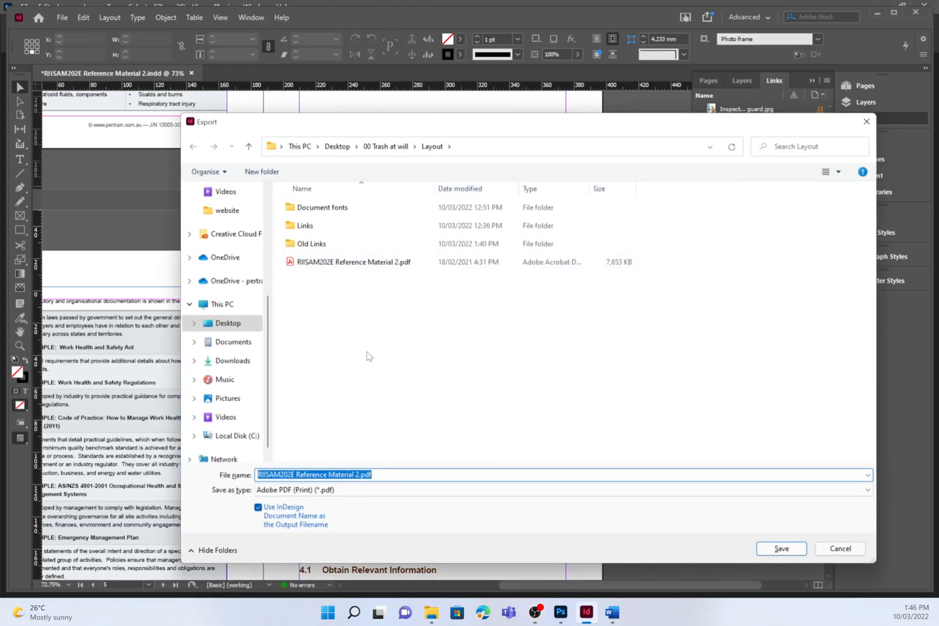
pyautogui.click(371, 354)
pyautogui.click(390, 146)
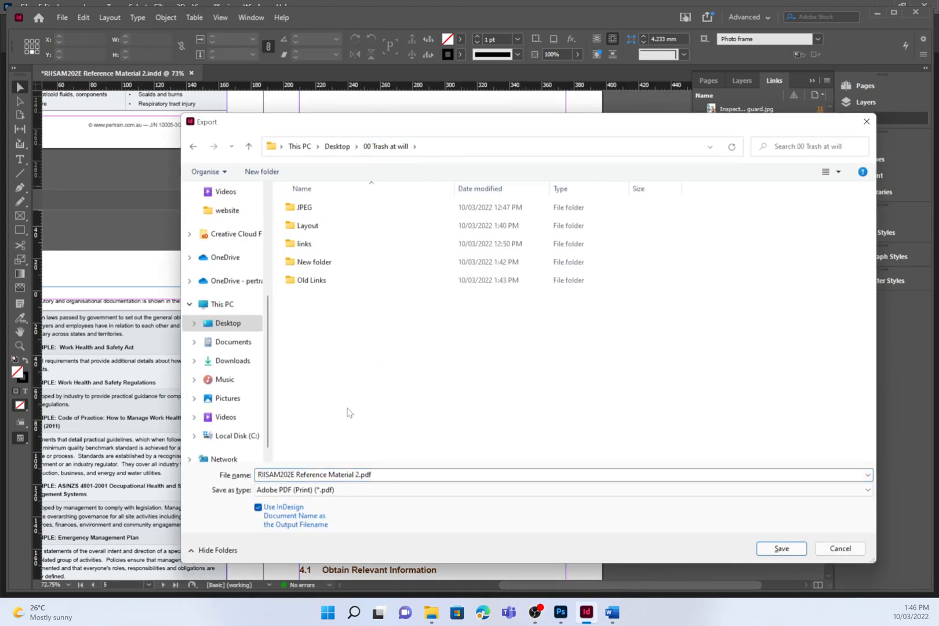
pyautogui.click(358, 474)
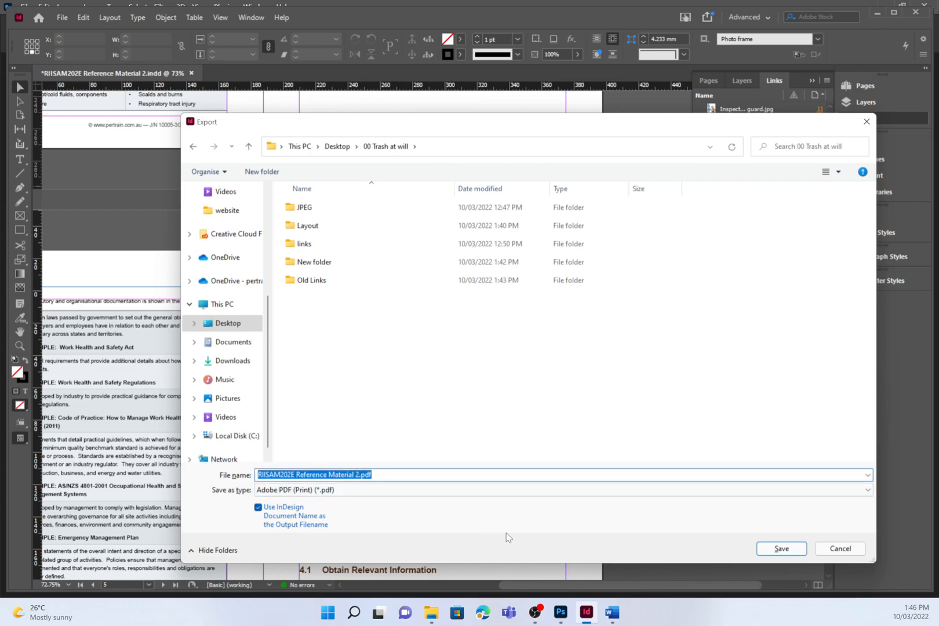
pyautogui.press('Home')
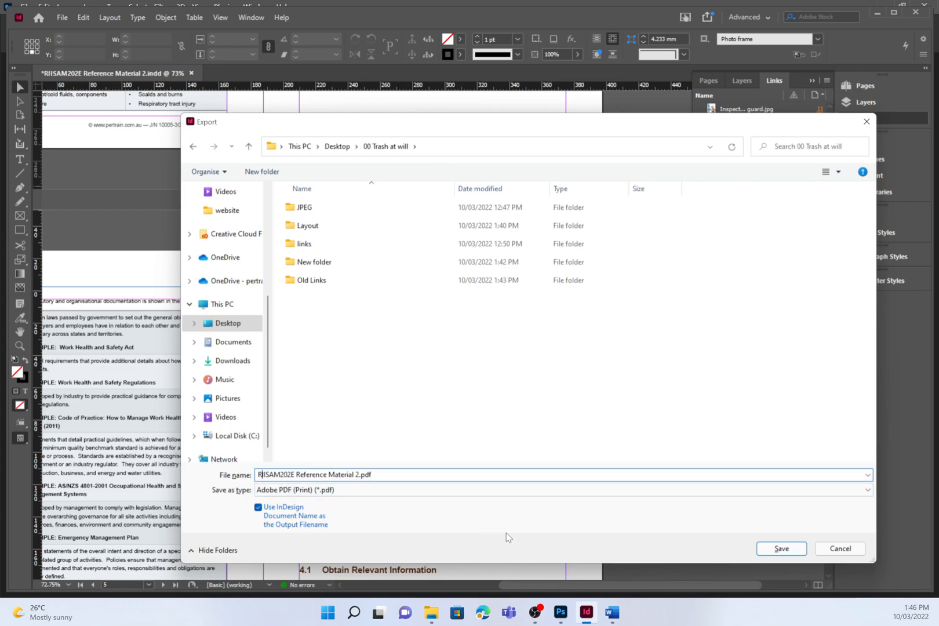
pyautogui.press('Delete')
pyautogui.click(781, 548)
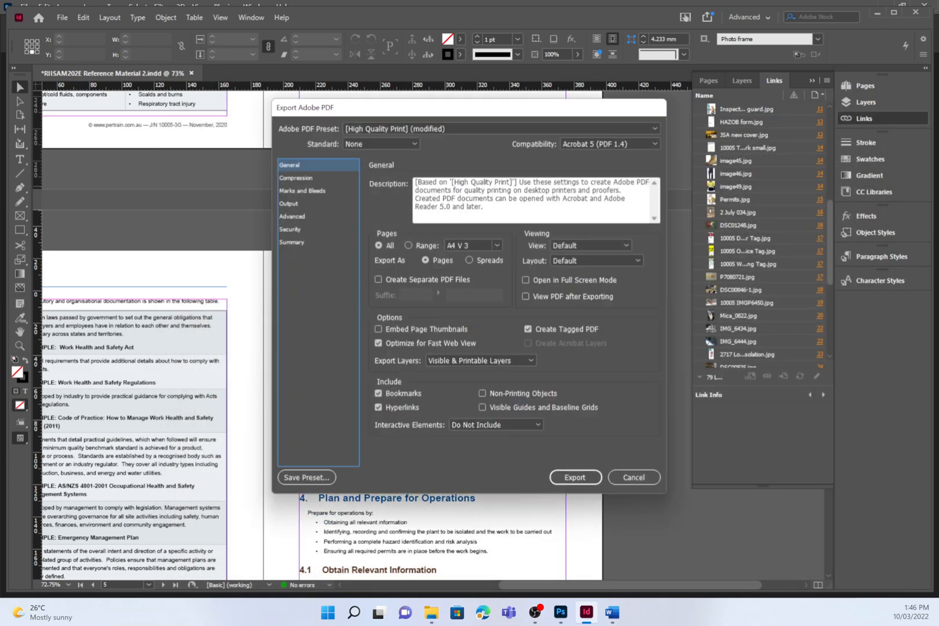
# Choose the High Quality Print preset, check its compression settings and export the PDF.
pyautogui.click(406, 130)
pyautogui.click(402, 142)
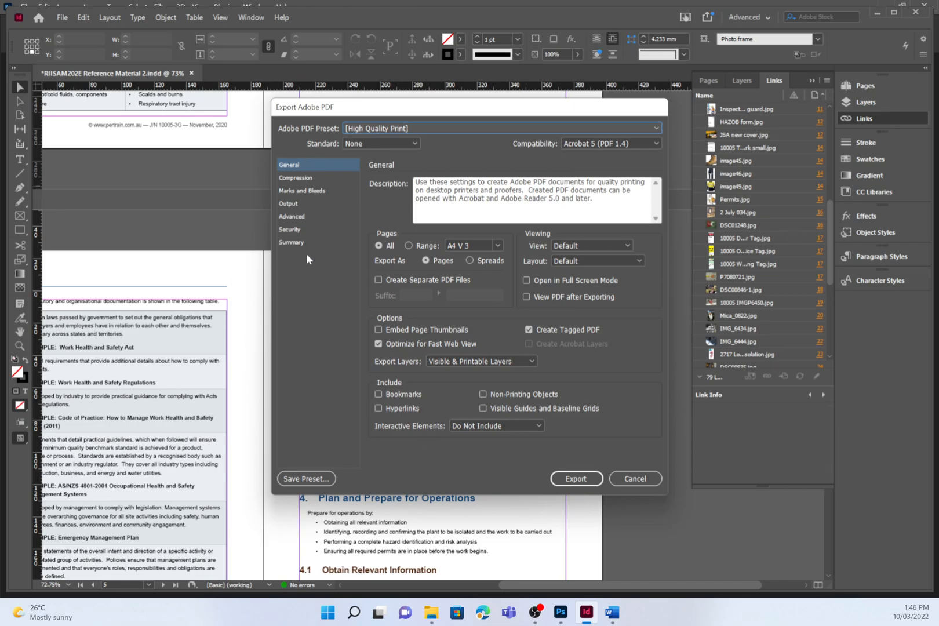
pyautogui.click(306, 178)
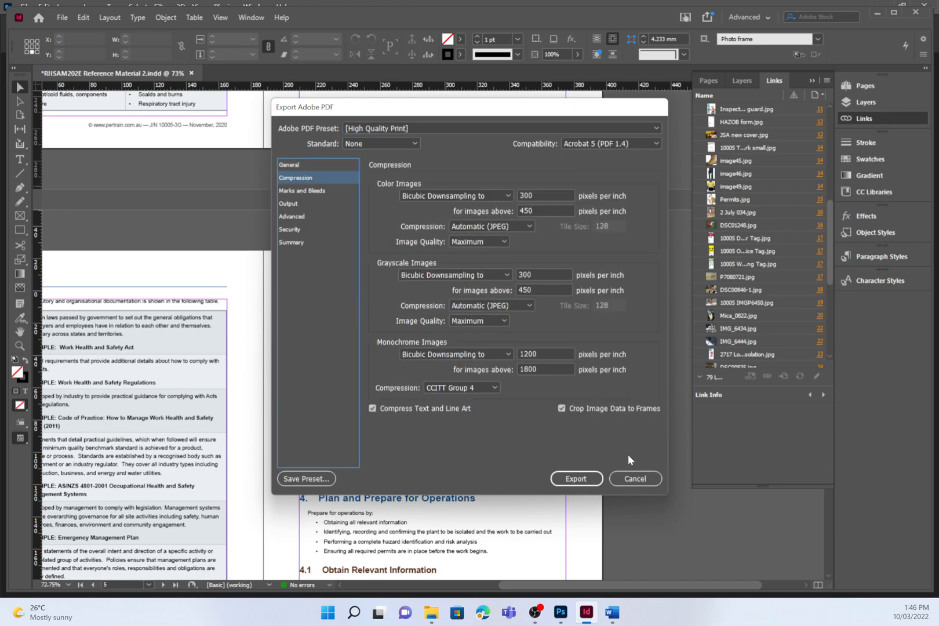
pyautogui.click(575, 478)
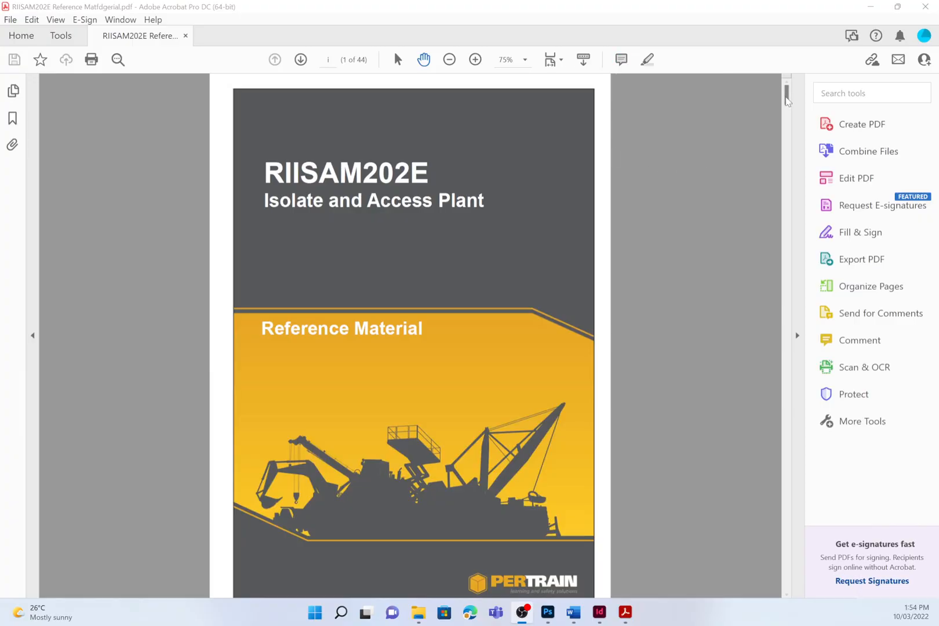
# Look through the exported PDF in Acrobat and start exporting it as a Word Document.
pyautogui.scroll(-5, 787, 106)
pyautogui.moveTo(787, 106); pyautogui.dragTo(784, 209)
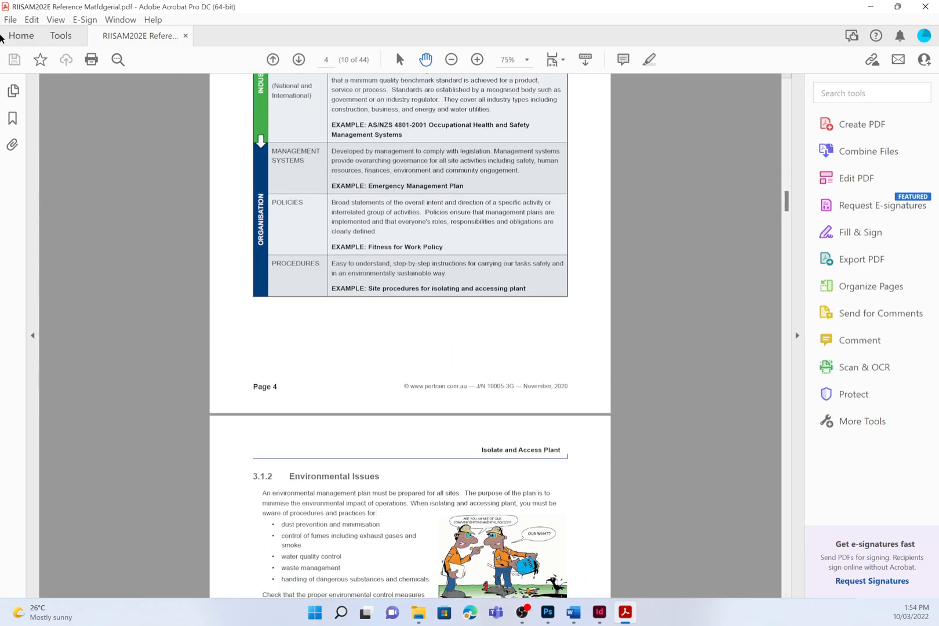
pyautogui.click(10, 19)
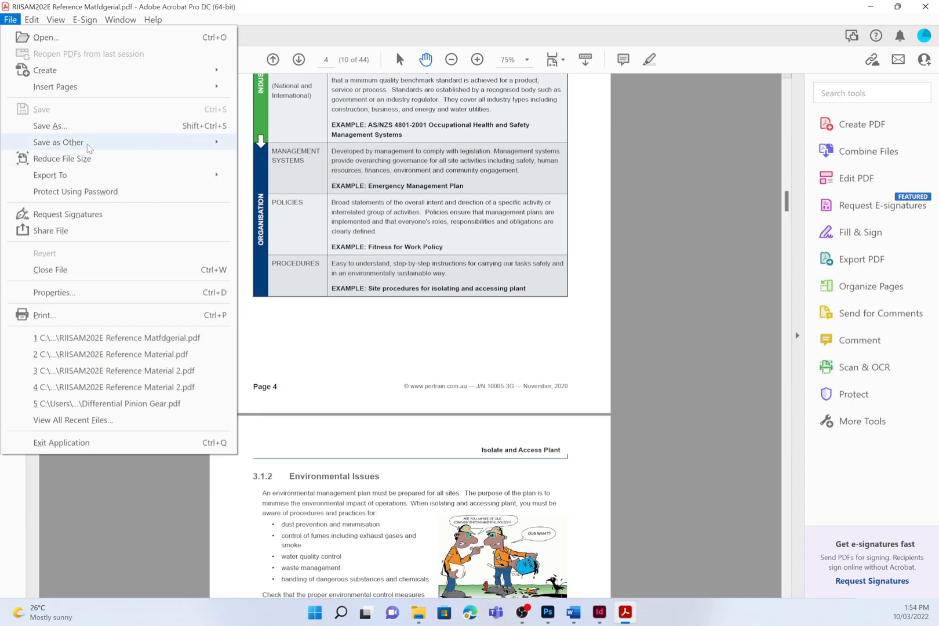
pyautogui.moveTo(87, 144)
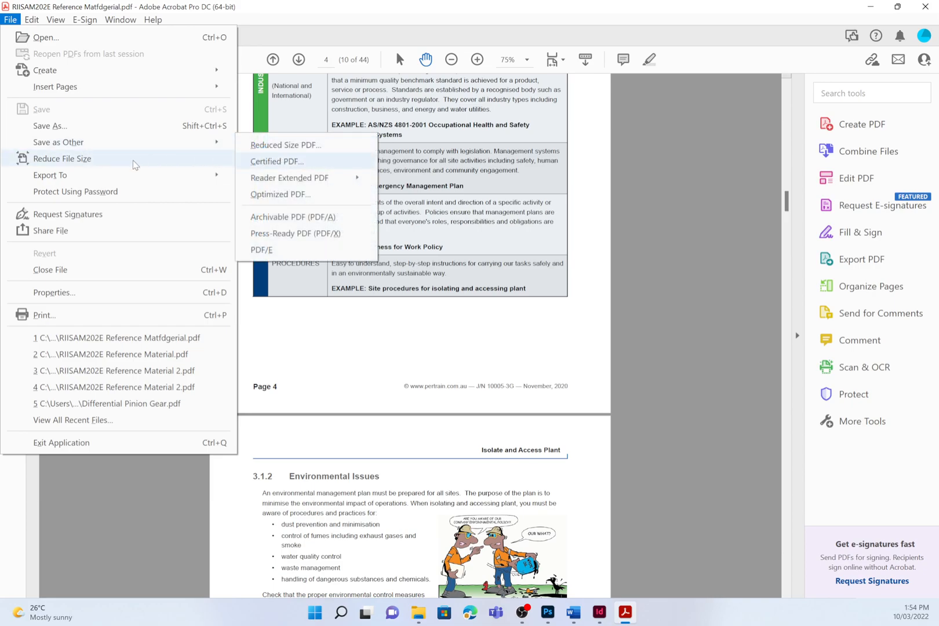
pyautogui.moveTo(200, 182)
pyautogui.moveTo(353, 178)
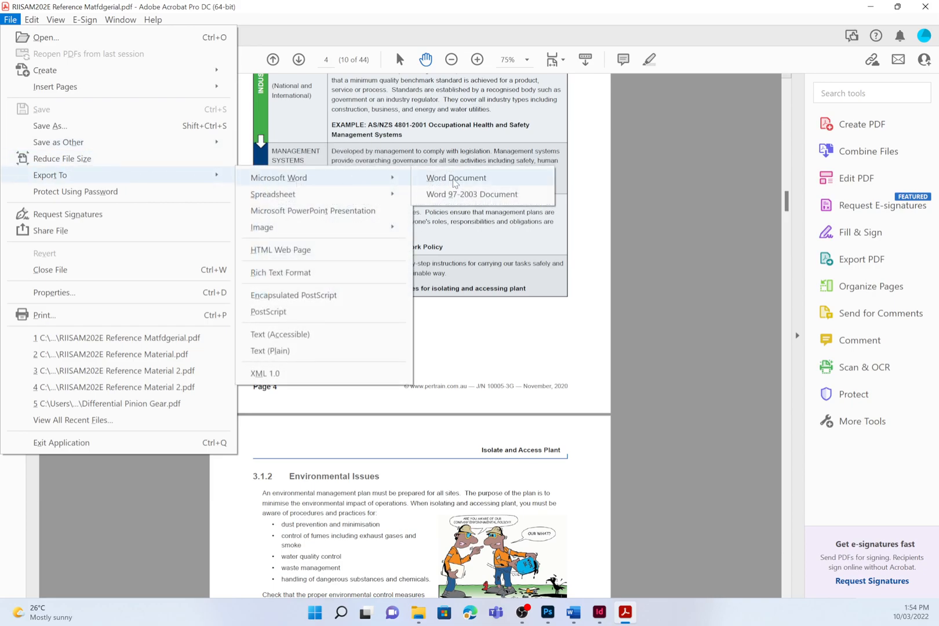
pyautogui.click(458, 179)
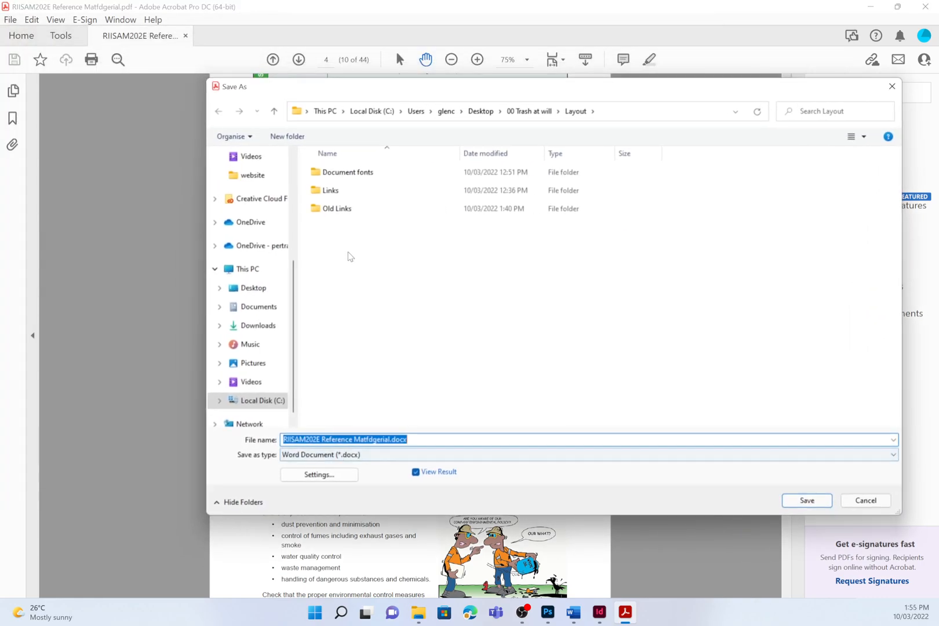
# Save the Word export as RIISAM202E Reference Matfdgerial.docx in the 00 Trash at will folder.
pyautogui.scroll(3, 249, 244)
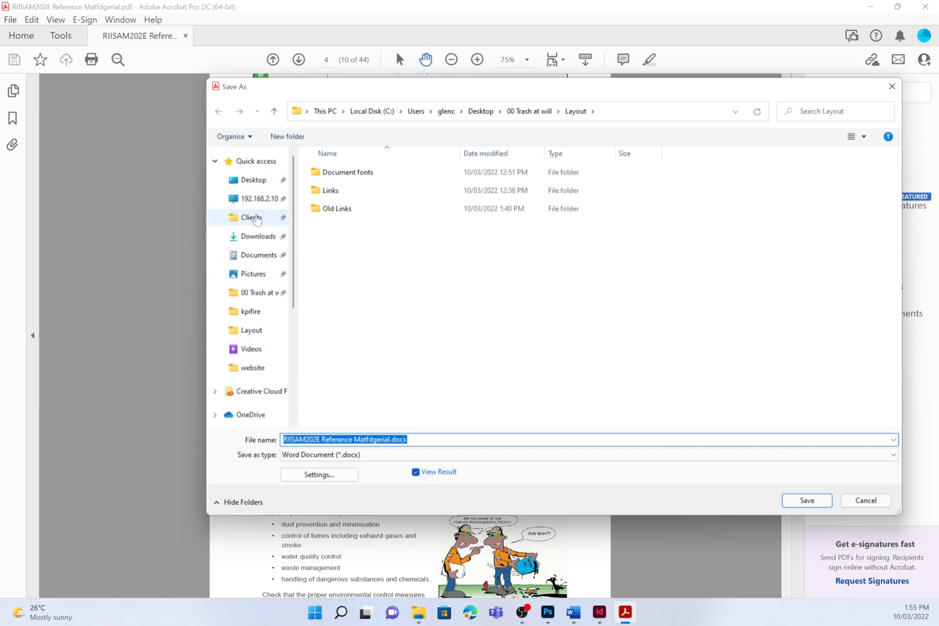
pyautogui.click(263, 292)
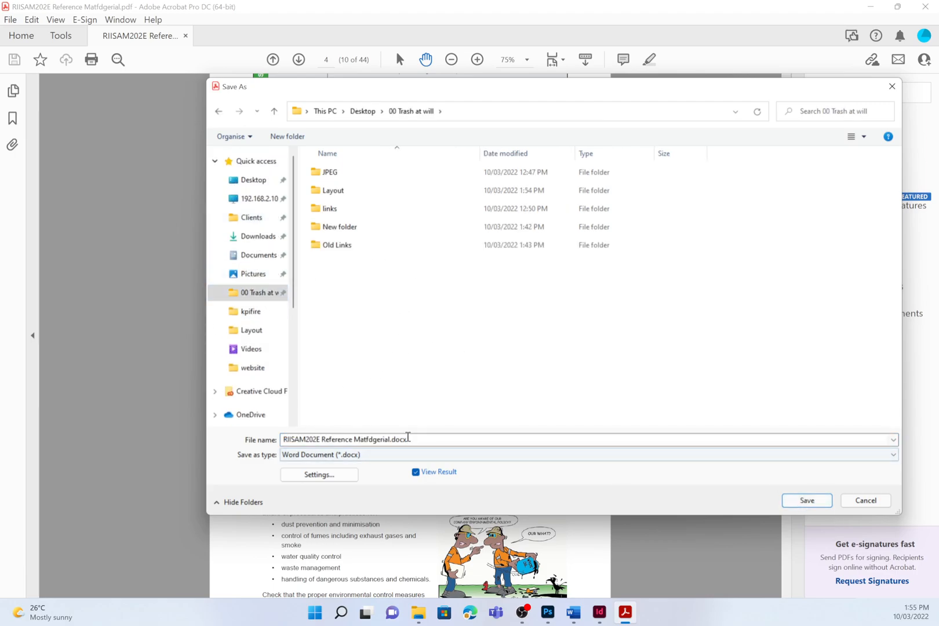
pyautogui.click(820, 502)
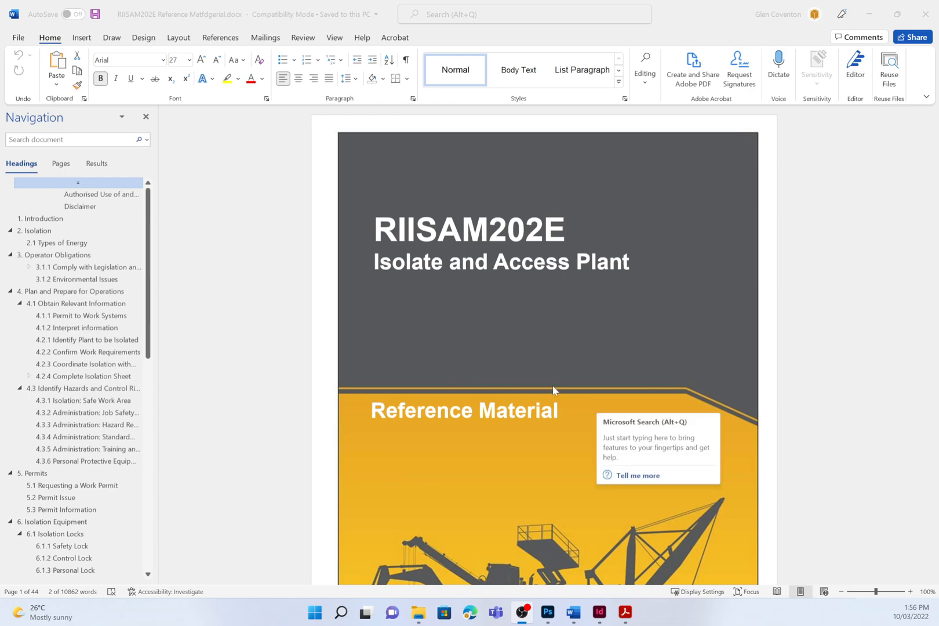
# Examine the page layout of the converted Word document and the formatting of its Introduction heading.
pyautogui.scroll(-4, 545, 406)
pyautogui.keyDown('ctrl'); pyautogui.scroll(-3, 545, 406); pyautogui.keyUp('ctrl')
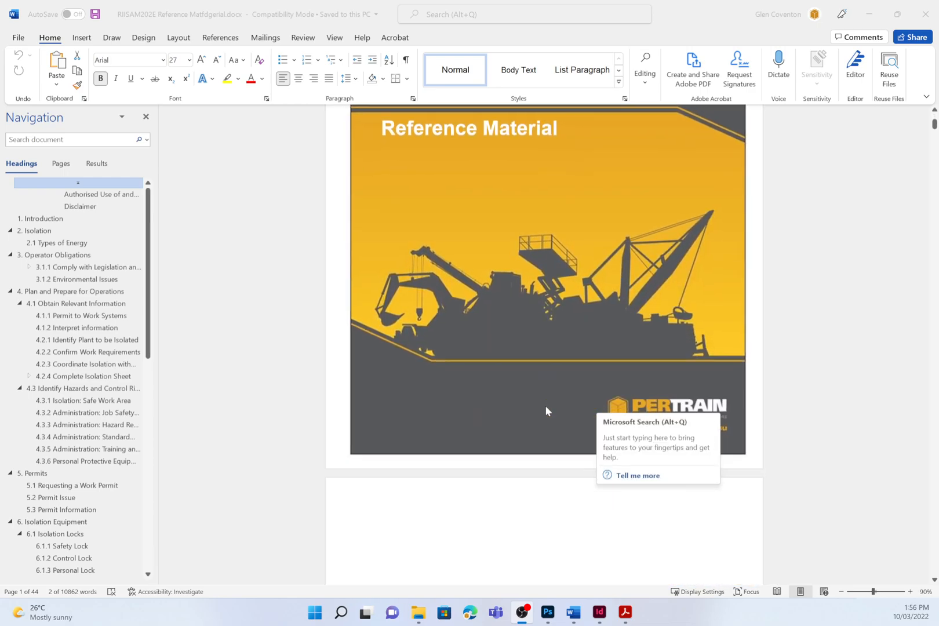
pyautogui.keyDown('ctrl'); pyautogui.scroll(-2, 546, 406); pyautogui.keyUp('ctrl')
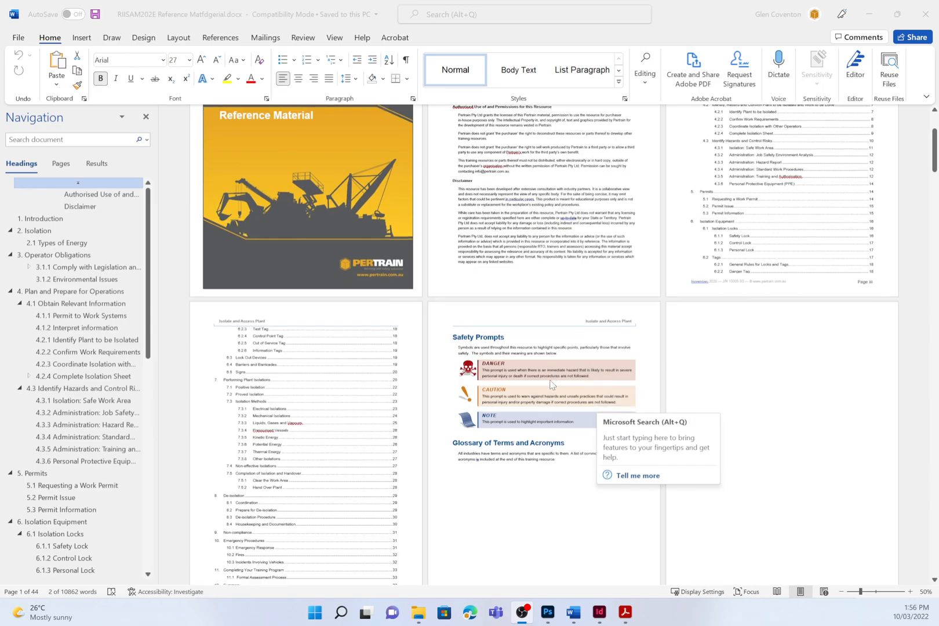
pyautogui.scroll(-3, 550, 385)
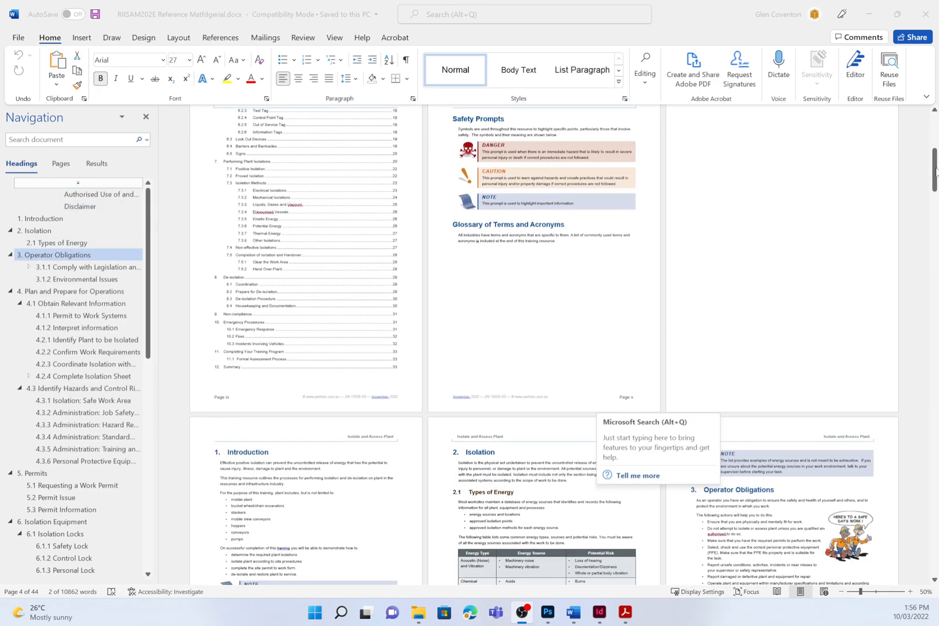
pyautogui.moveTo(934, 173); pyautogui.dragTo(934, 201)
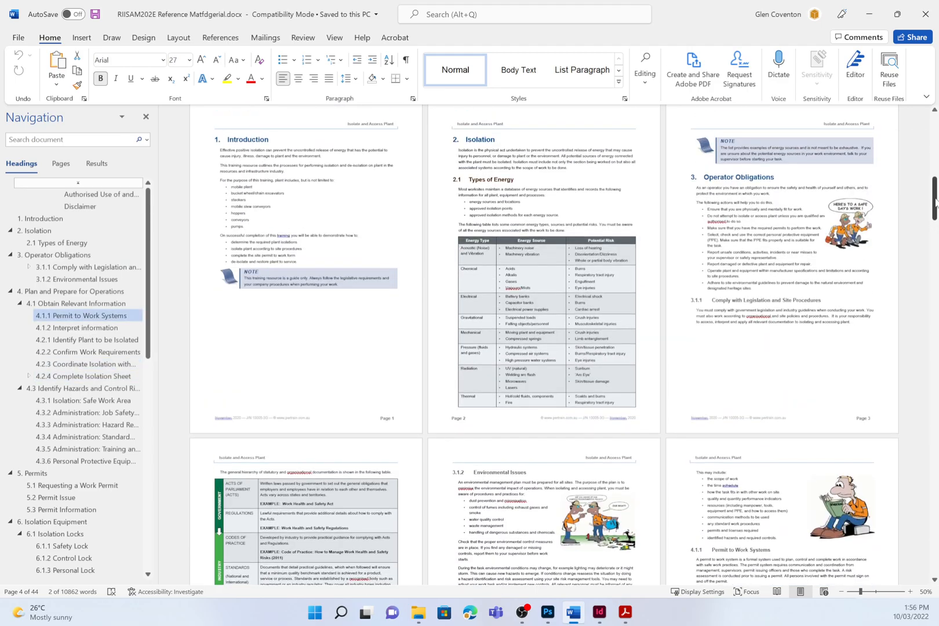
pyautogui.scroll(4, 793, 263)
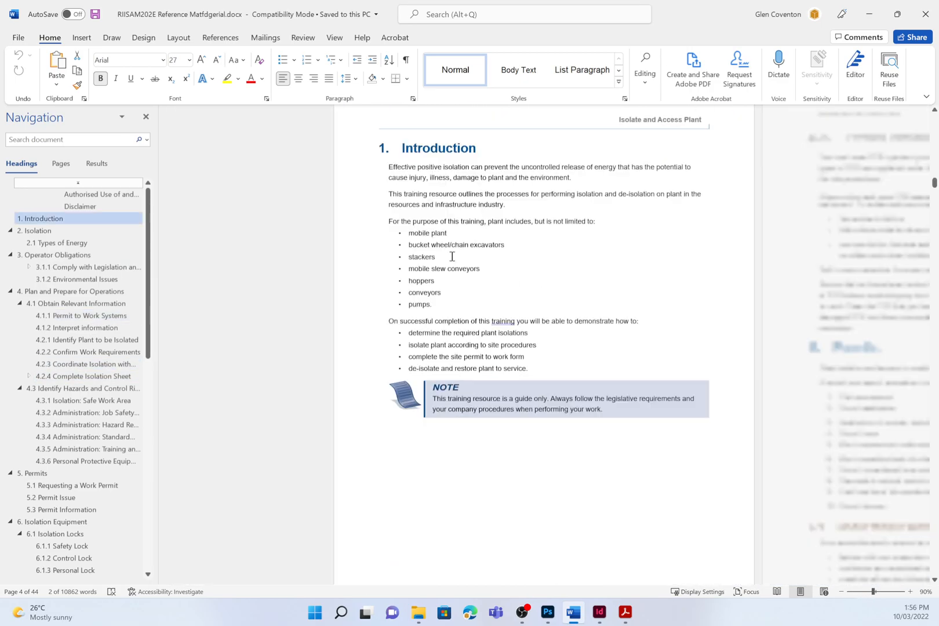
pyautogui.scroll(3, 609, 238)
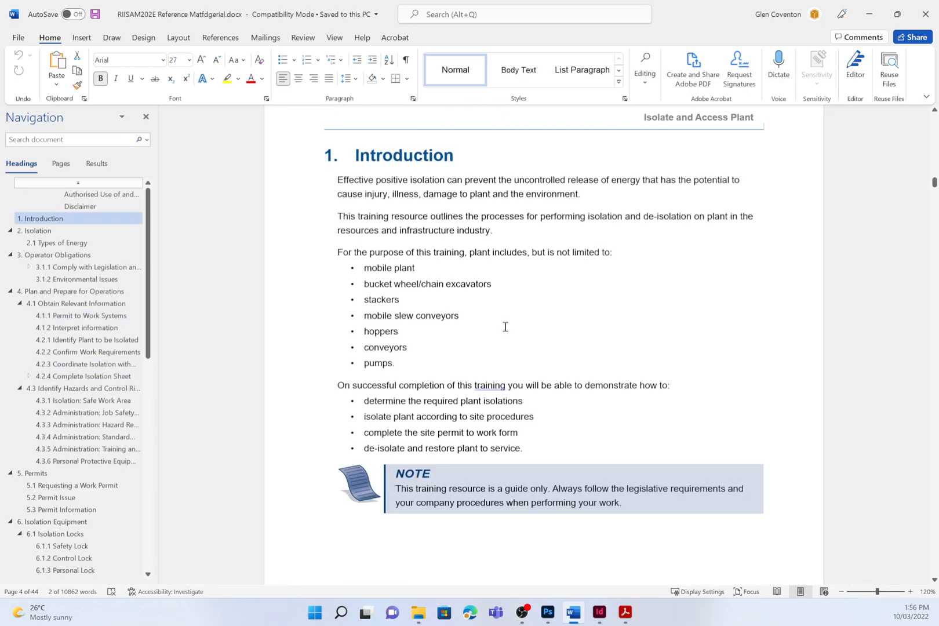
pyautogui.click(411, 156)
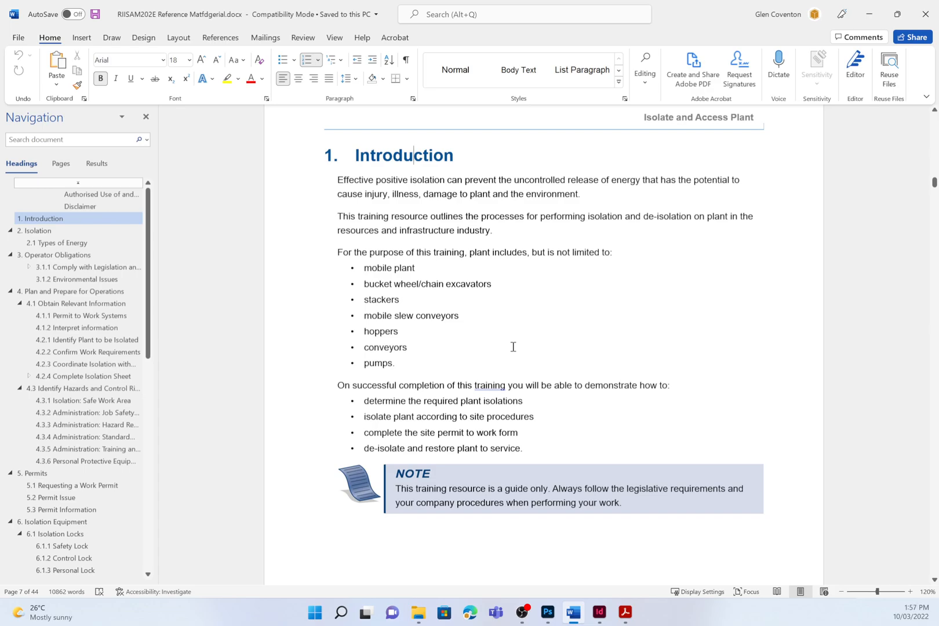
# Select the Introduction heading, display the Styles pane docked beside the document and close the Navigation pane.
pyautogui.doubleClick(398, 154)
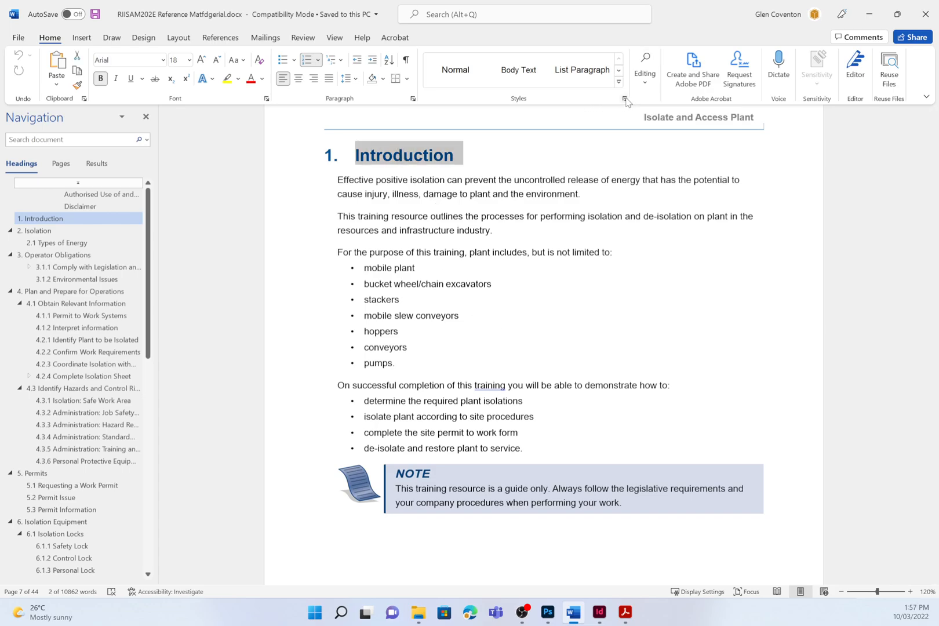
pyautogui.click(625, 99)
pyautogui.moveTo(887, 65); pyautogui.dragTo(174, 110)
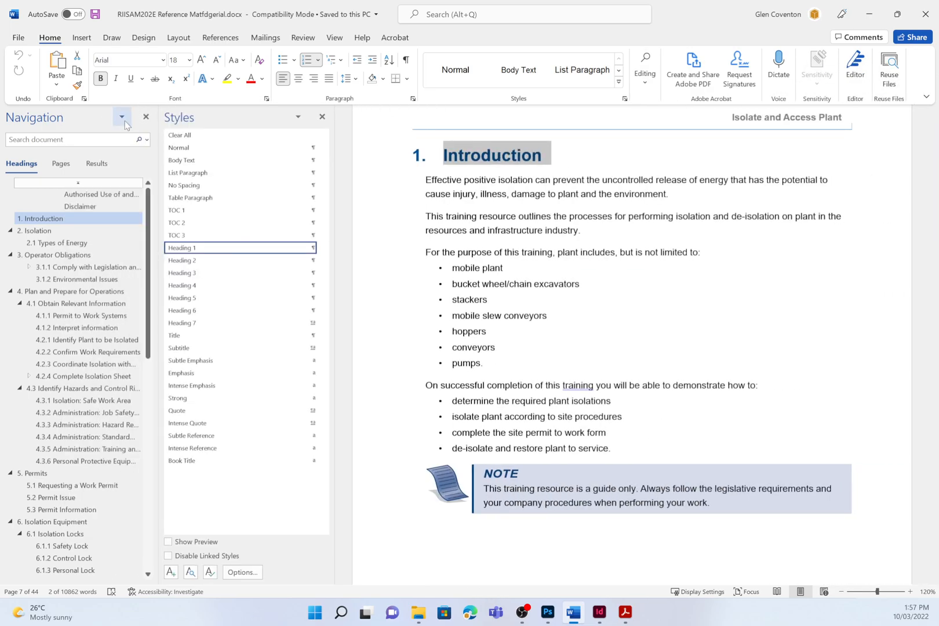
pyautogui.click(145, 116)
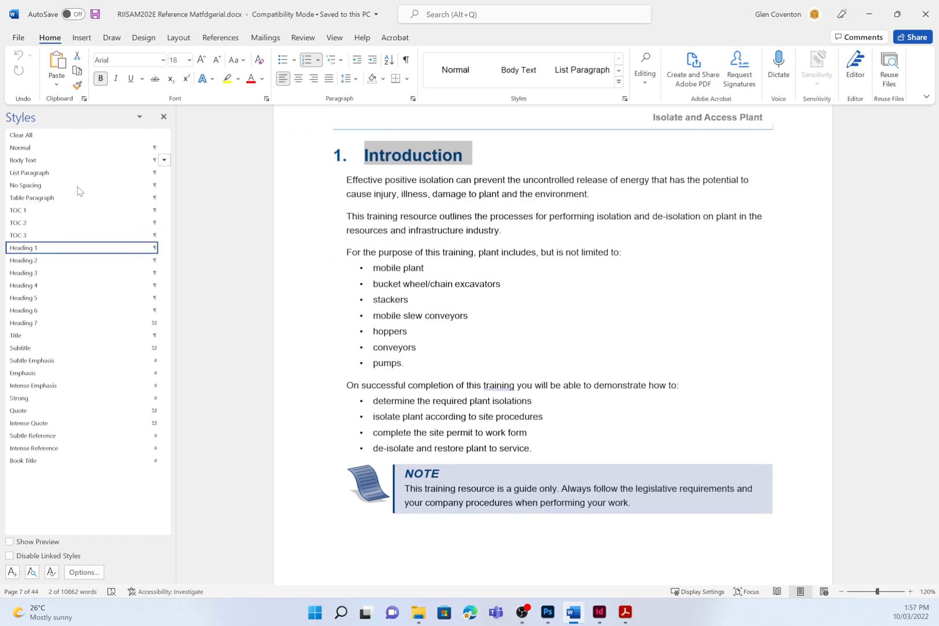
# Update the Heading 1 style to match the formatting of the Introduction heading.
pyautogui.click(430, 164)
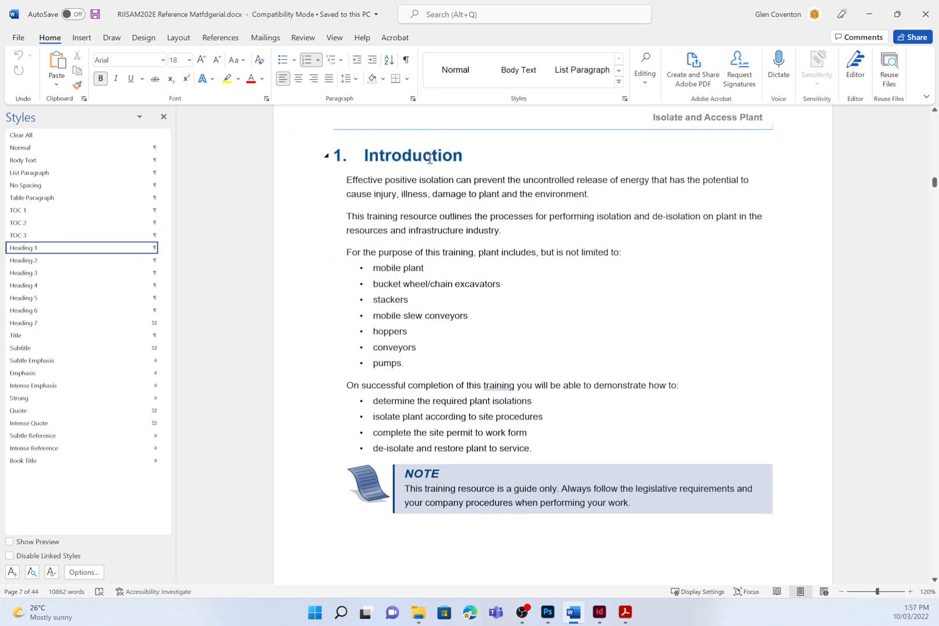
pyautogui.doubleClick(438, 151)
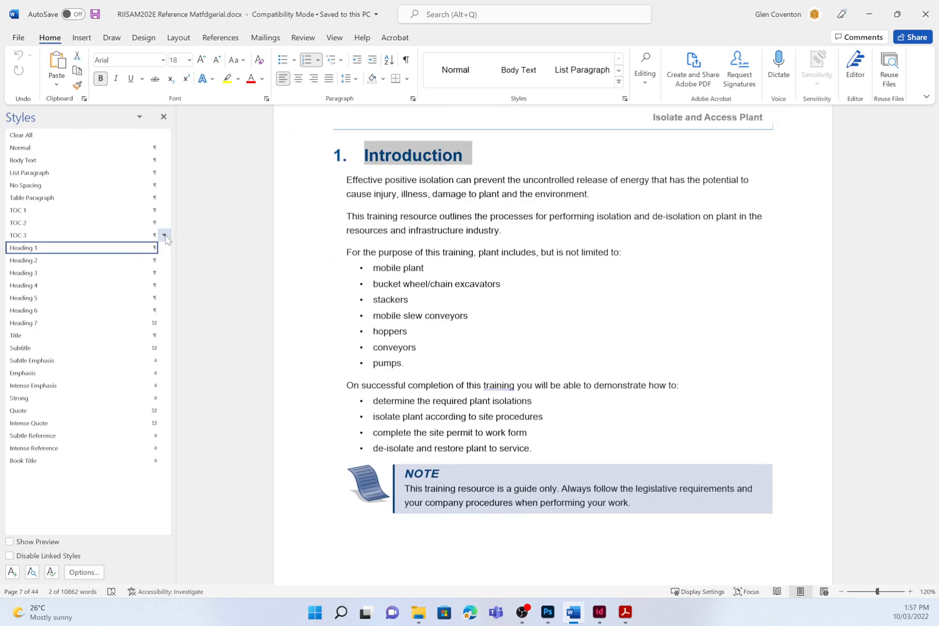
pyautogui.click(164, 247)
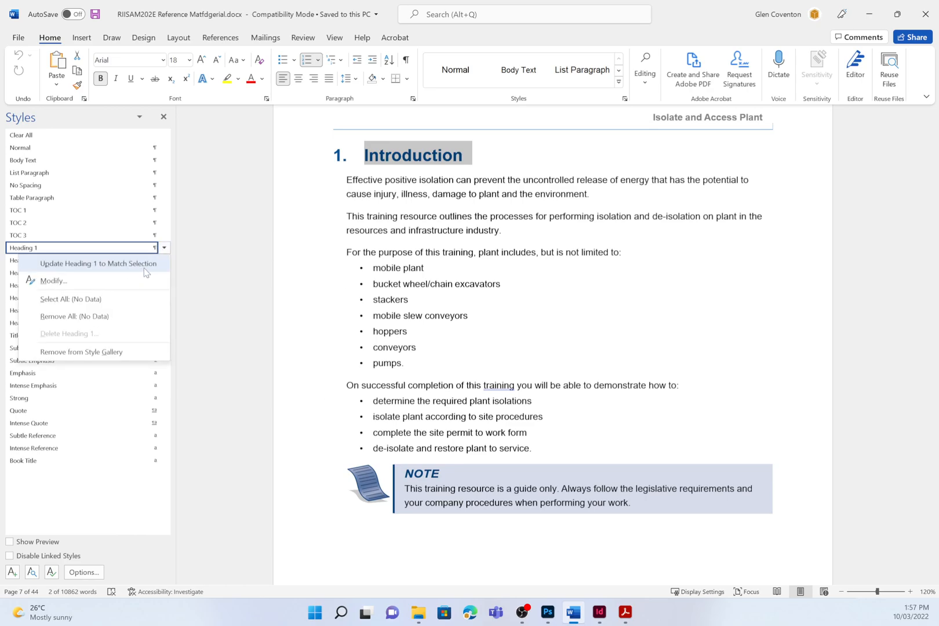
pyautogui.click(145, 268)
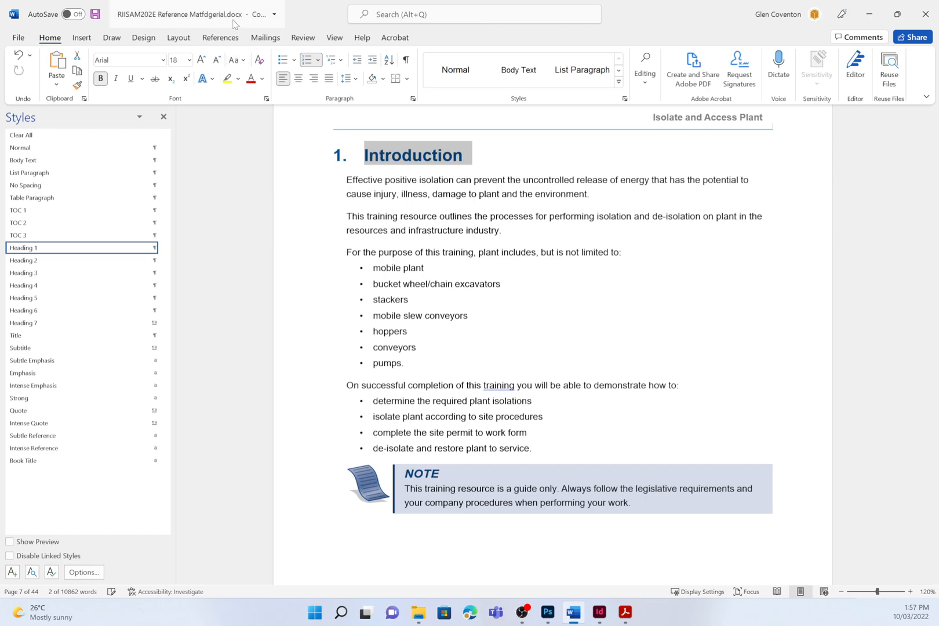
# Set the Introduction heading's paragraph spacing to 18 pt before and 6 pt after, and update Heading 1 to match it.
pyautogui.click(179, 37)
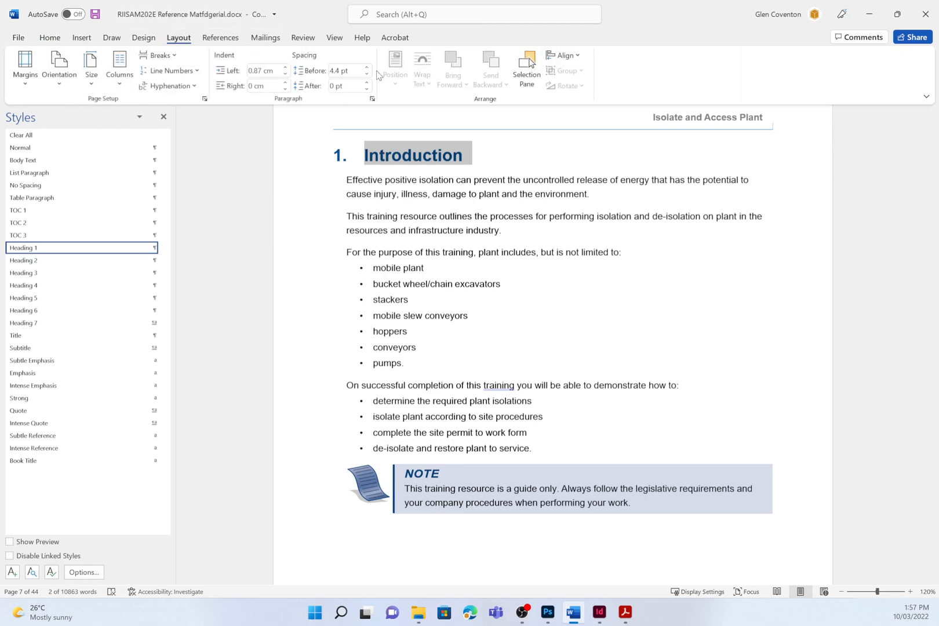
pyautogui.click(367, 67)
pyautogui.click(367, 67)
pyautogui.click(367, 67)
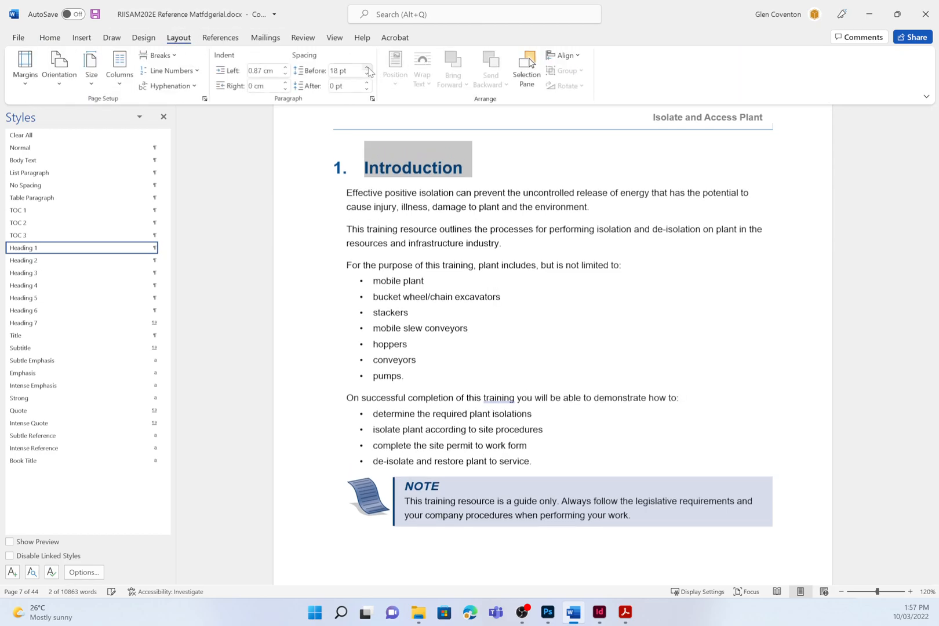
pyautogui.click(367, 82)
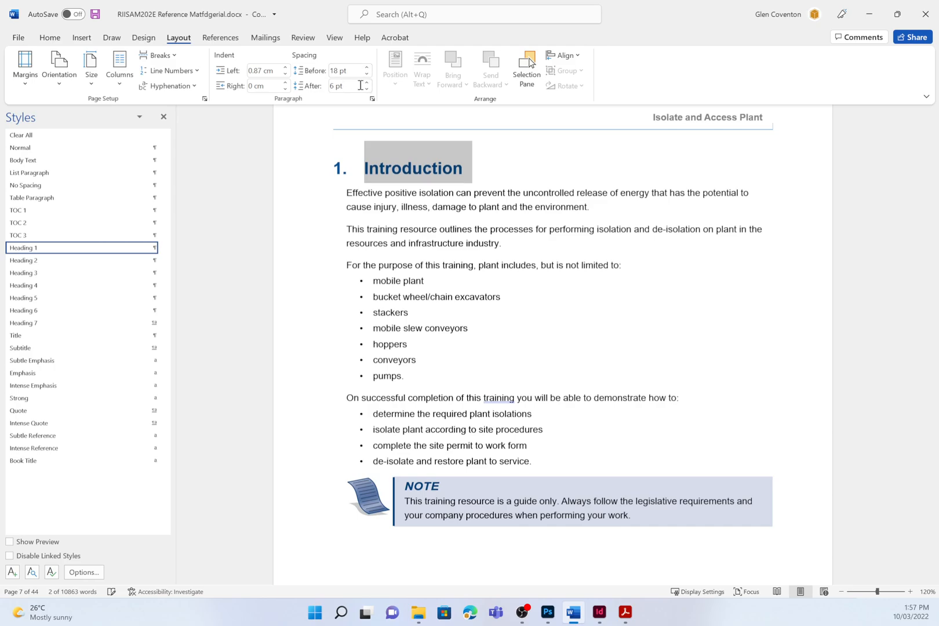
pyautogui.click(164, 247)
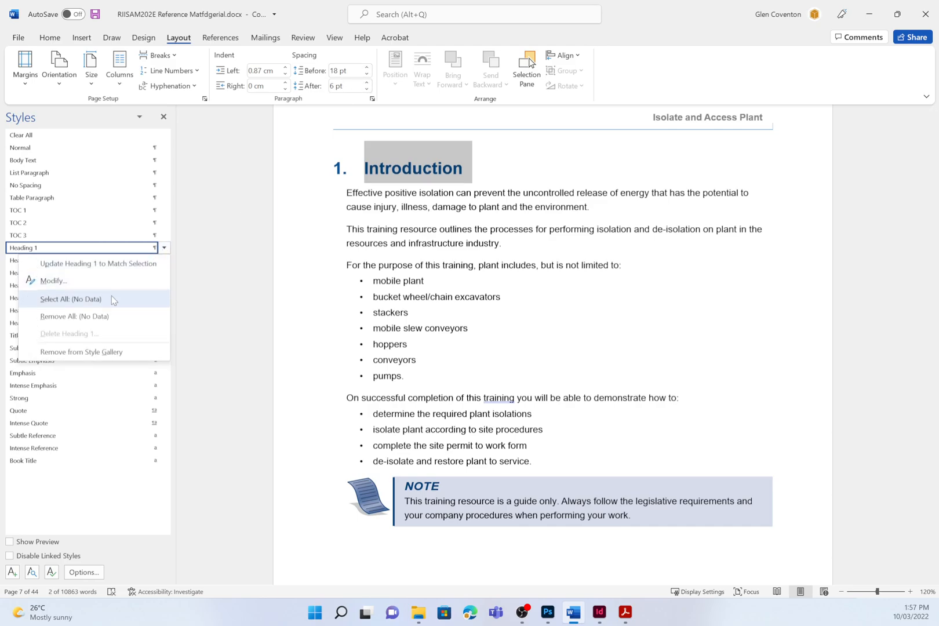
pyautogui.click(90, 264)
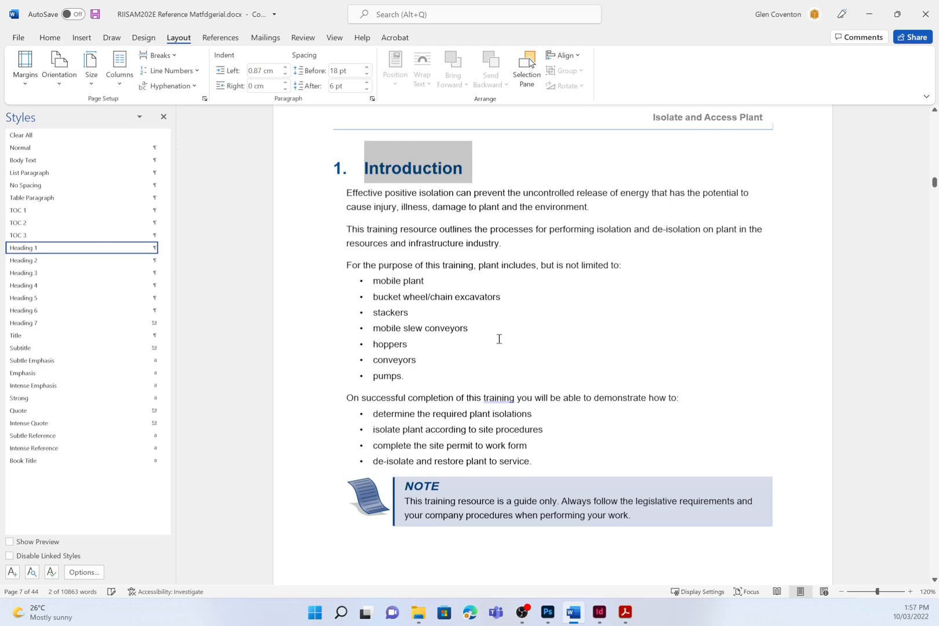
# Set the 2.1 Types of Energy heading's spacing to 18 pt before and 6 pt after, and update Heading 2 to match it.
pyautogui.scroll(-2, 502, 336)
pyautogui.scroll(-9, 503, 336)
pyautogui.scroll(1, 452, 300)
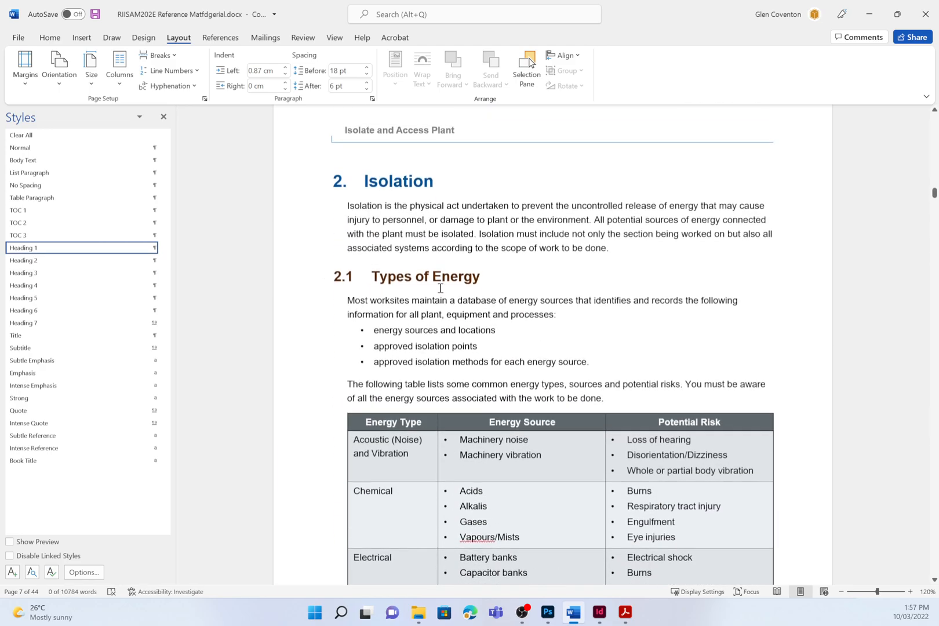
pyautogui.click(397, 276)
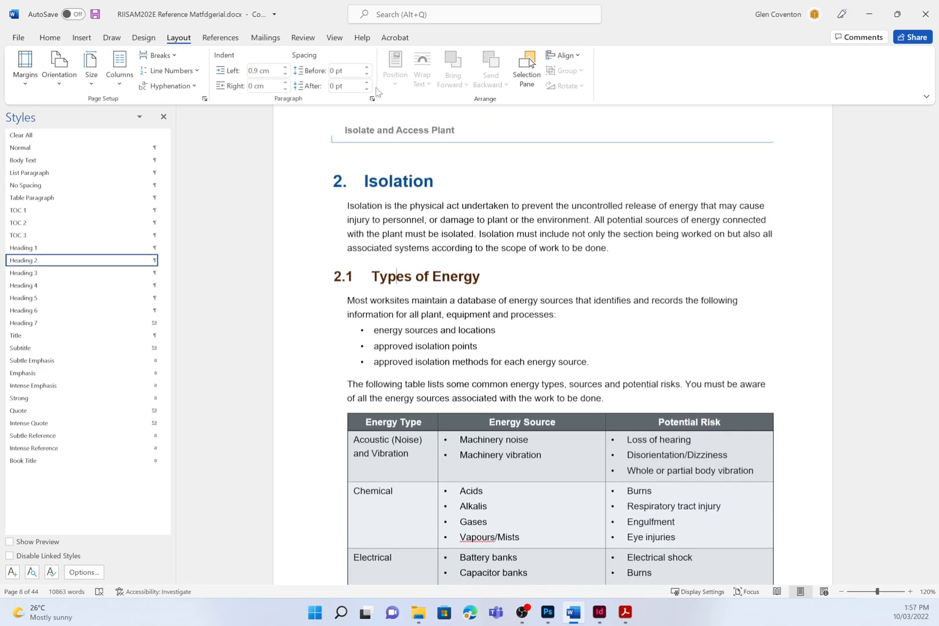
pyautogui.click(366, 67)
pyautogui.click(366, 67)
pyautogui.click(367, 68)
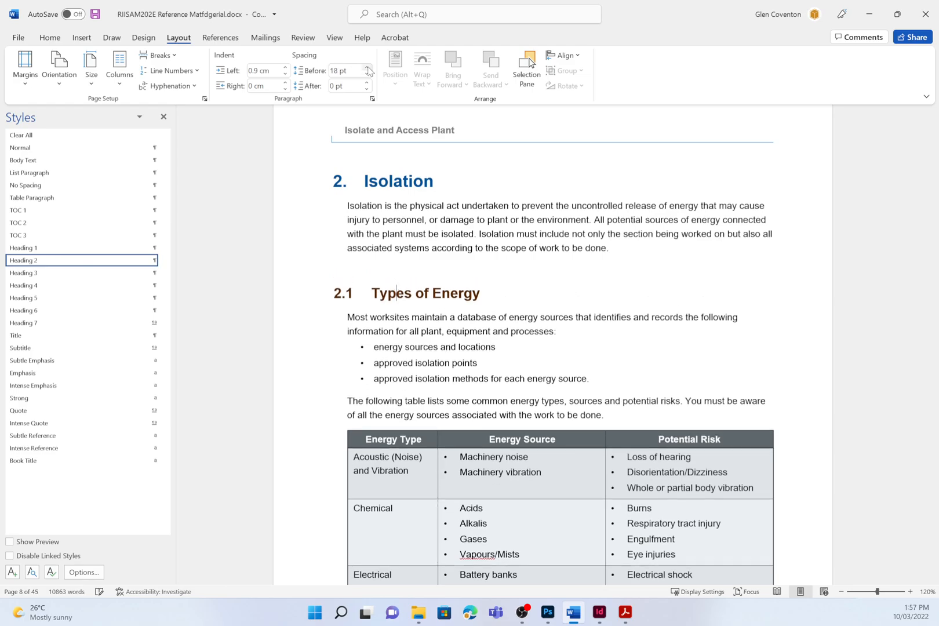
pyautogui.click(367, 83)
pyautogui.click(165, 260)
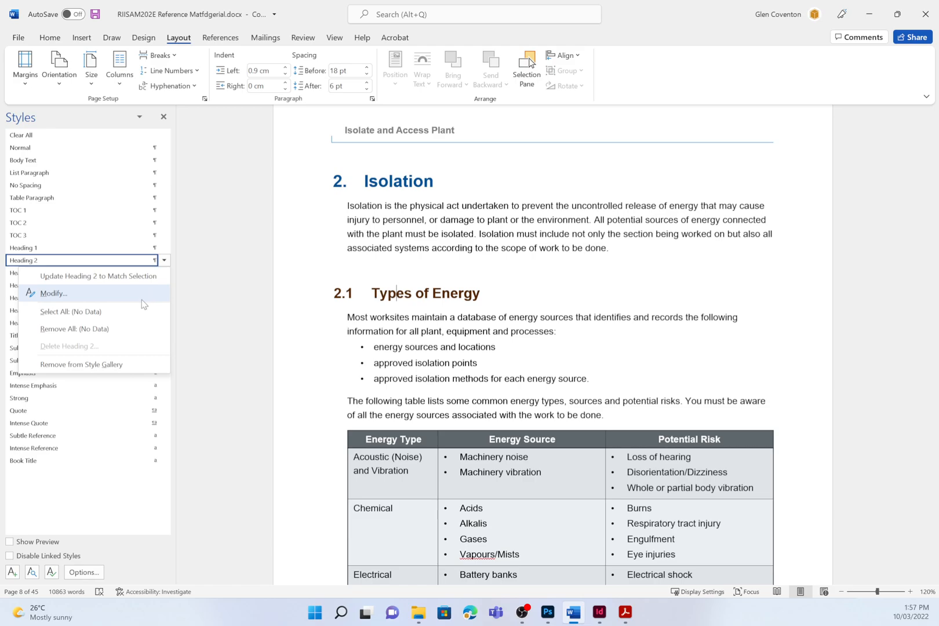
pyautogui.click(145, 278)
# Set the 3.1.1 Comply with Legislation and Site Procedures heading's spacing to 18 pt before and 6 pt after, and update Heading 3 to match it.
pyautogui.click(439, 228)
pyautogui.scroll(-15, 441, 313)
pyautogui.scroll(-15, 444, 321)
pyautogui.scroll(4, 446, 305)
pyautogui.moveTo(385, 323); pyautogui.dragTo(528, 323)
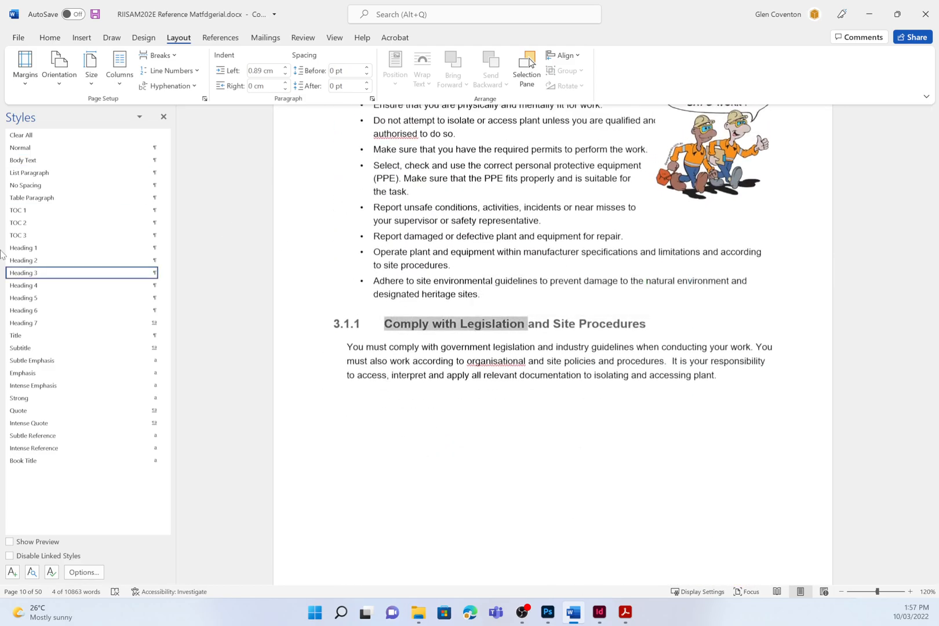
pyautogui.click(475, 332)
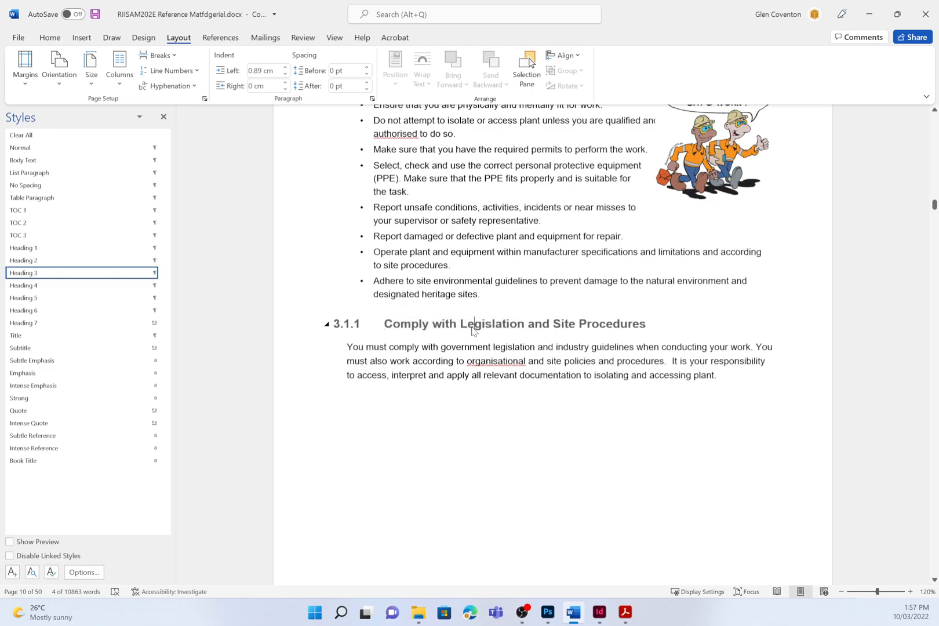
pyautogui.click(367, 68)
pyautogui.click(367, 67)
pyautogui.click(367, 67)
pyautogui.click(366, 82)
pyautogui.click(164, 275)
pyautogui.click(87, 285)
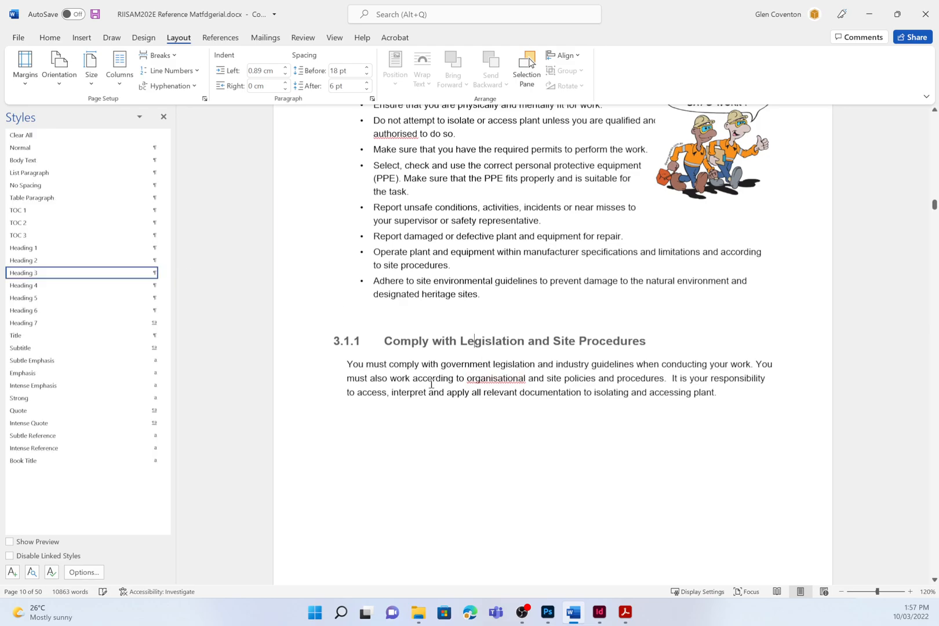
# Set the paragraph below heading 3.1.1 to 6 pt spacing before and after, and update the Body Text style to match it.
pyautogui.moveTo(368, 364); pyautogui.dragTo(385, 392)
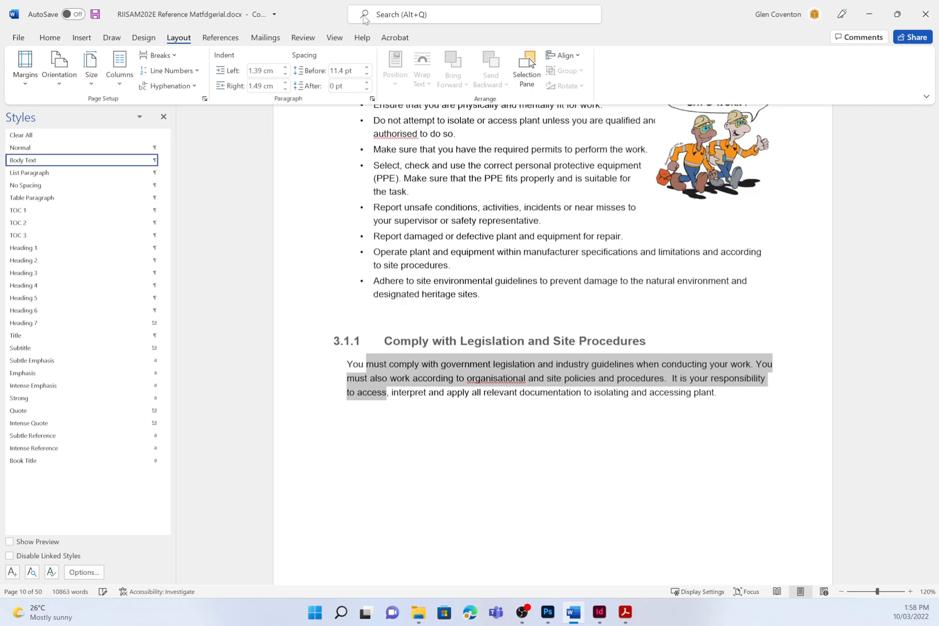
pyautogui.click(366, 68)
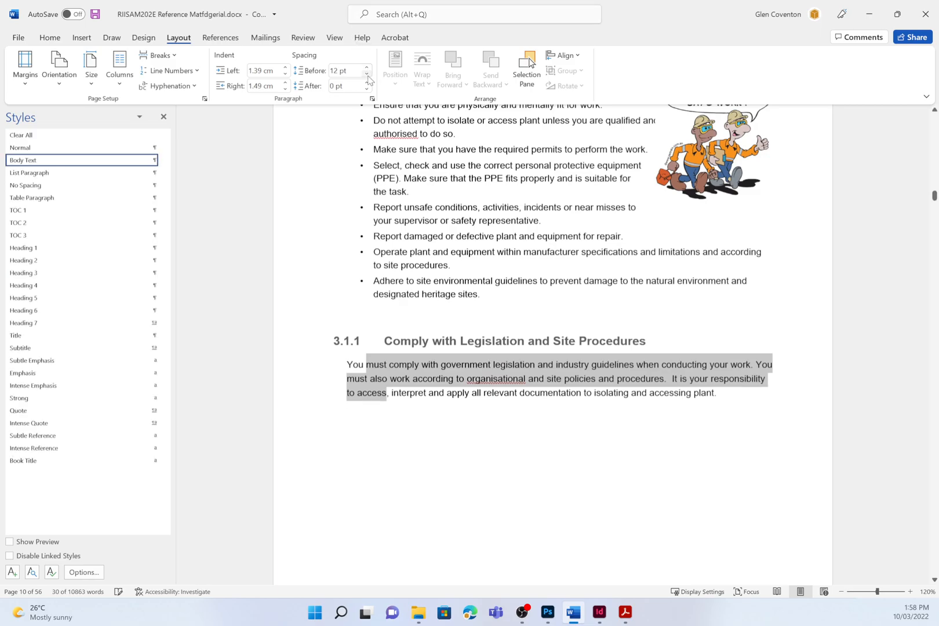
pyautogui.click(367, 82)
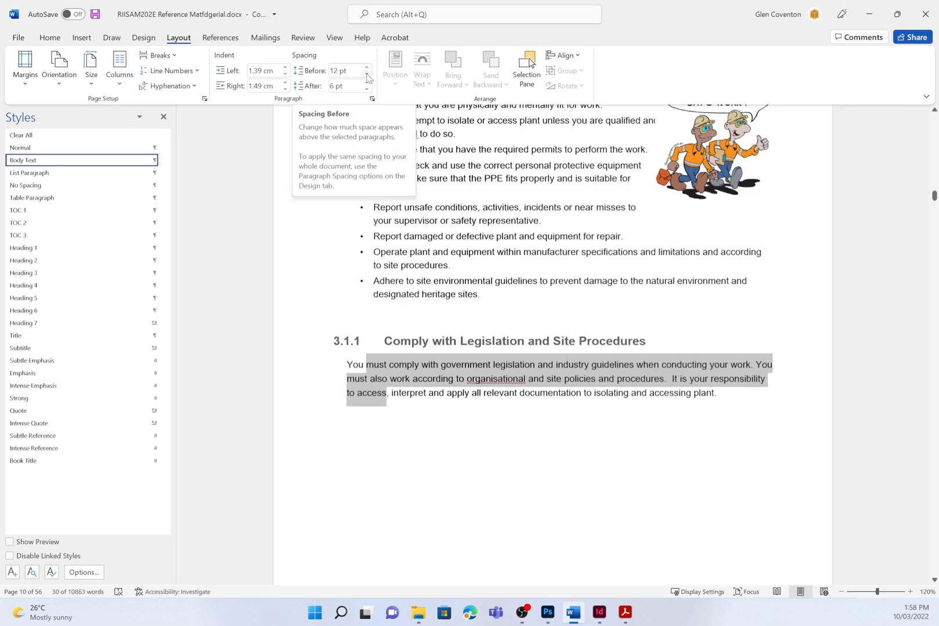
pyautogui.click(366, 74)
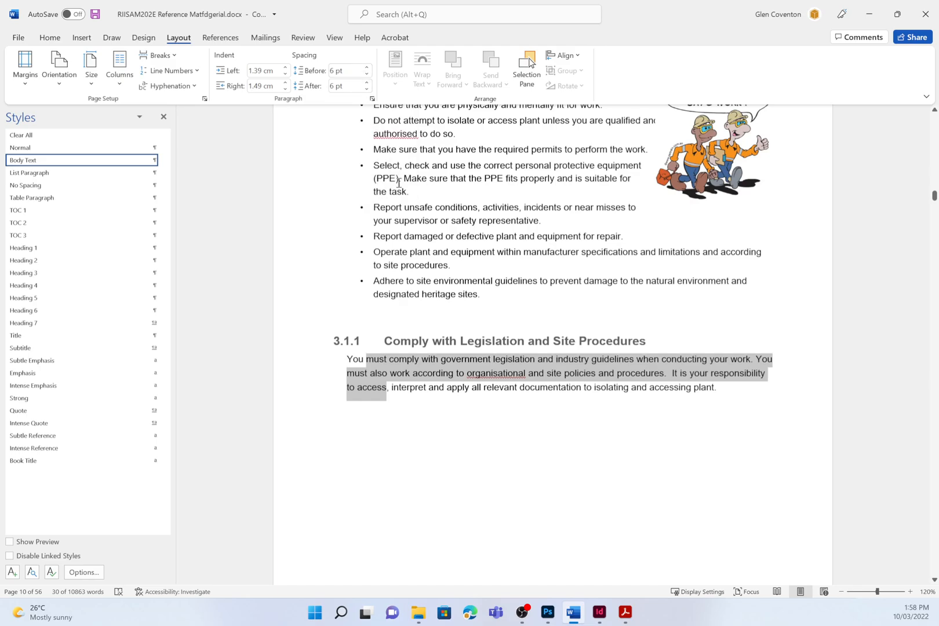
pyautogui.click(165, 161)
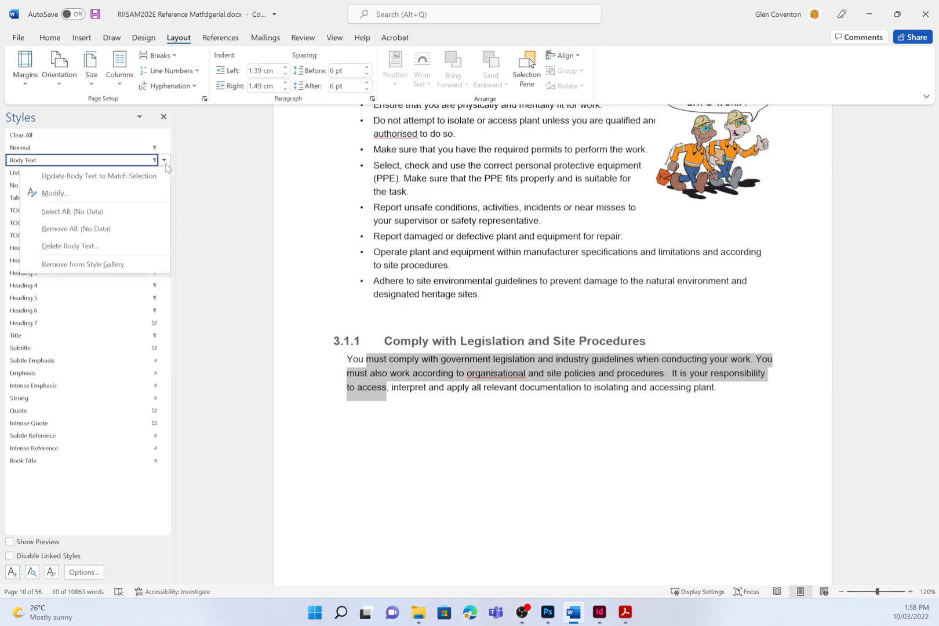
pyautogui.click(107, 183)
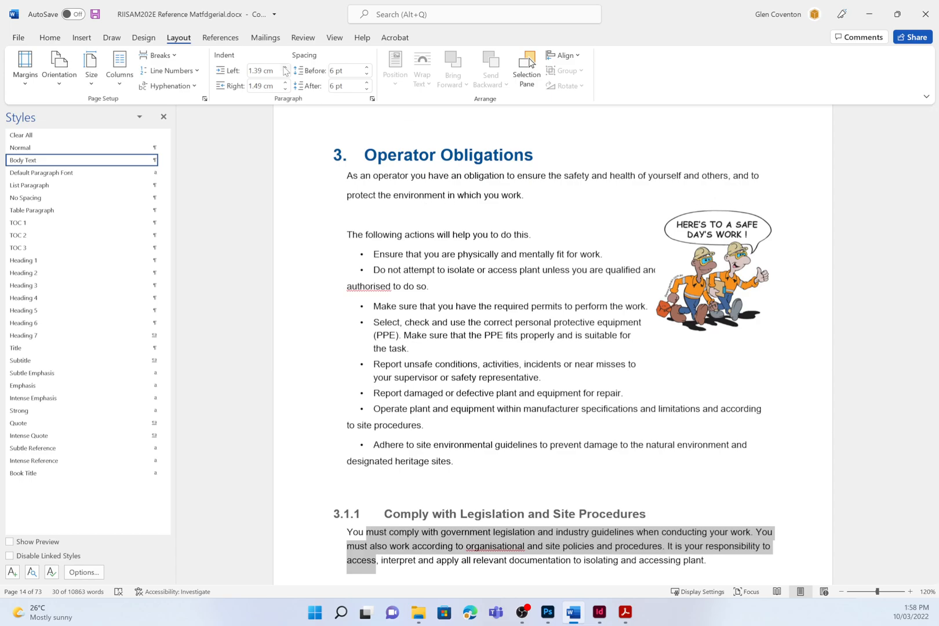
# Show the paragraph marks and other hidden formatting symbols in the document.
pyautogui.click(18, 40)
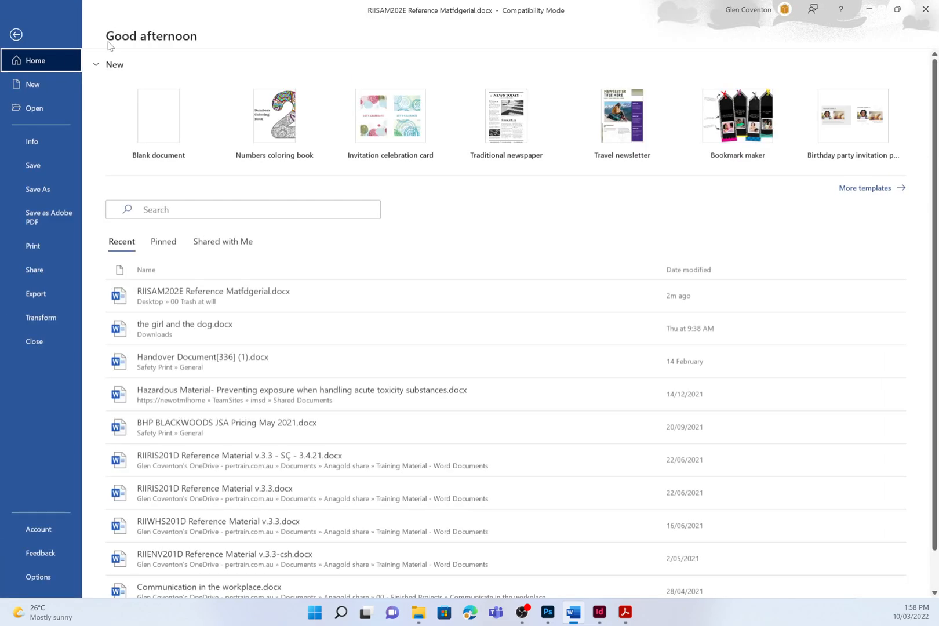
pyautogui.click(17, 35)
pyautogui.click(50, 38)
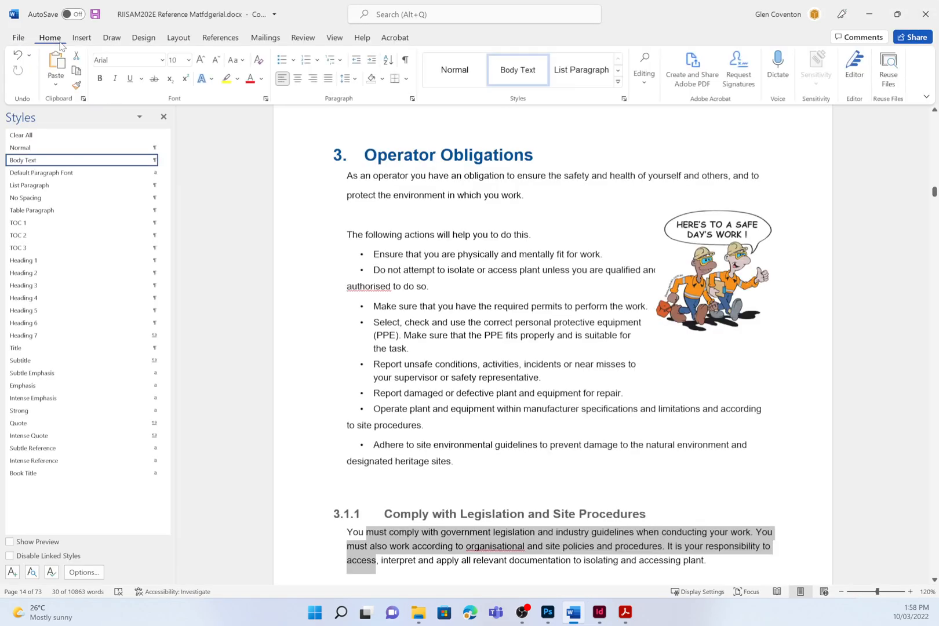
pyautogui.click(406, 61)
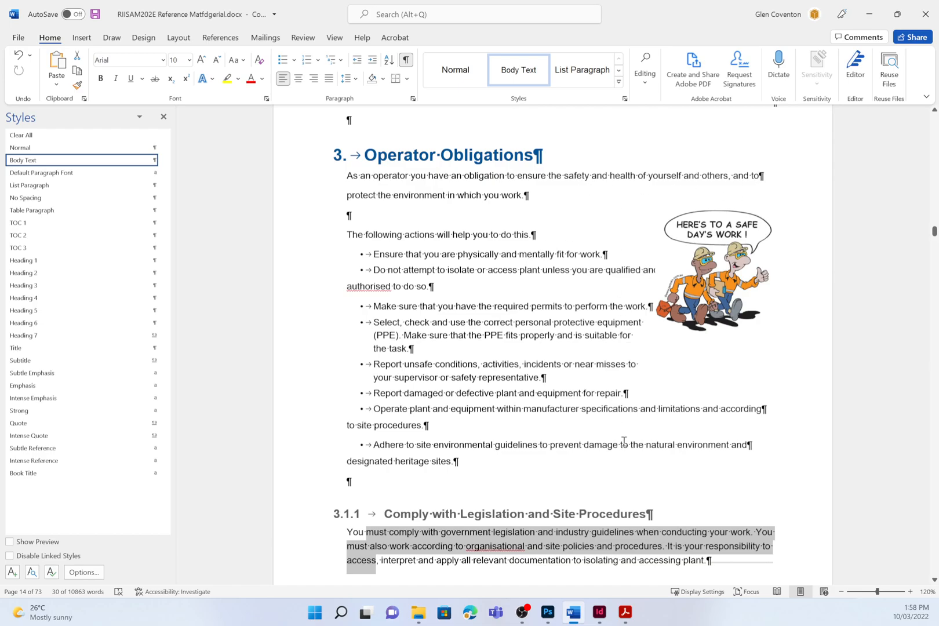
# Join the two split lines of the first Operator Obligations paragraph by removing the paragraph mark after "and to".
pyautogui.scroll(12, 630, 388)
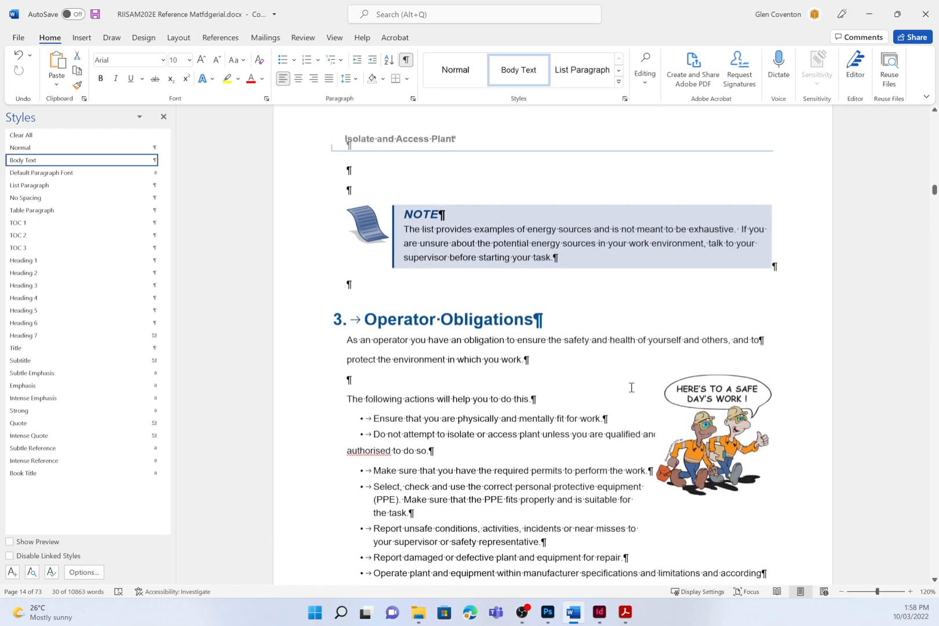
pyautogui.scroll(-10, 633, 384)
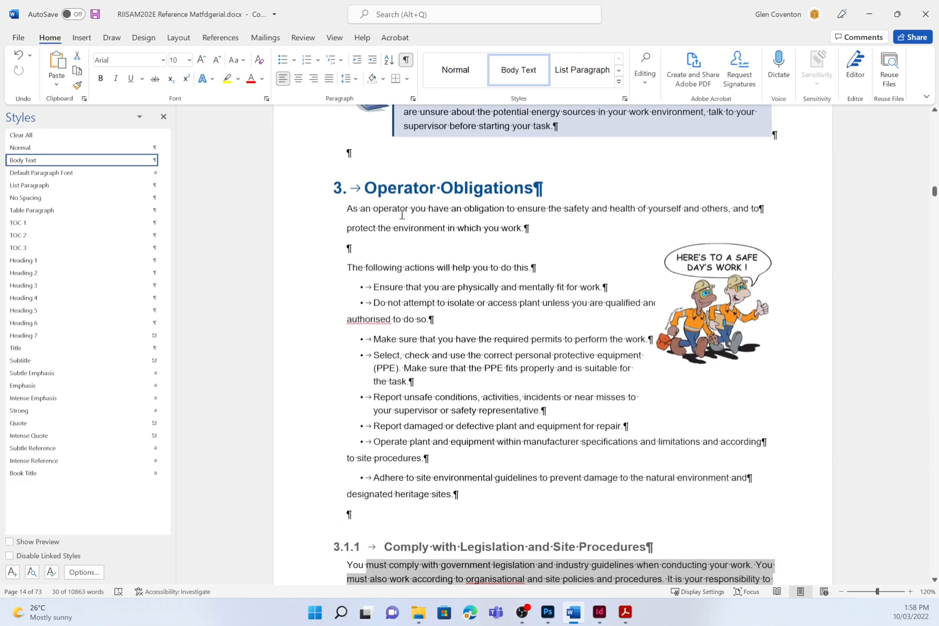
pyautogui.click(770, 209)
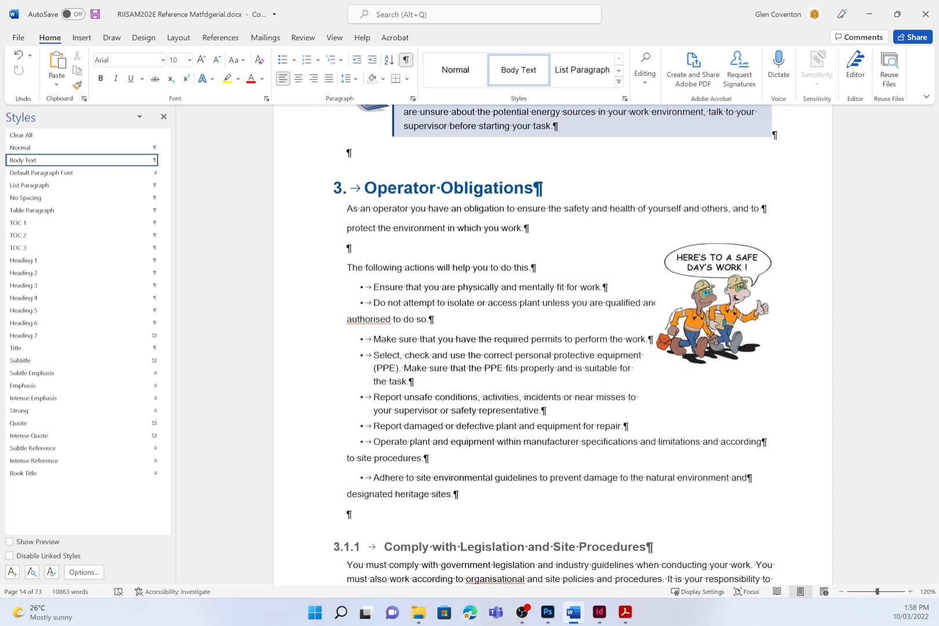
pyautogui.press('Delete')
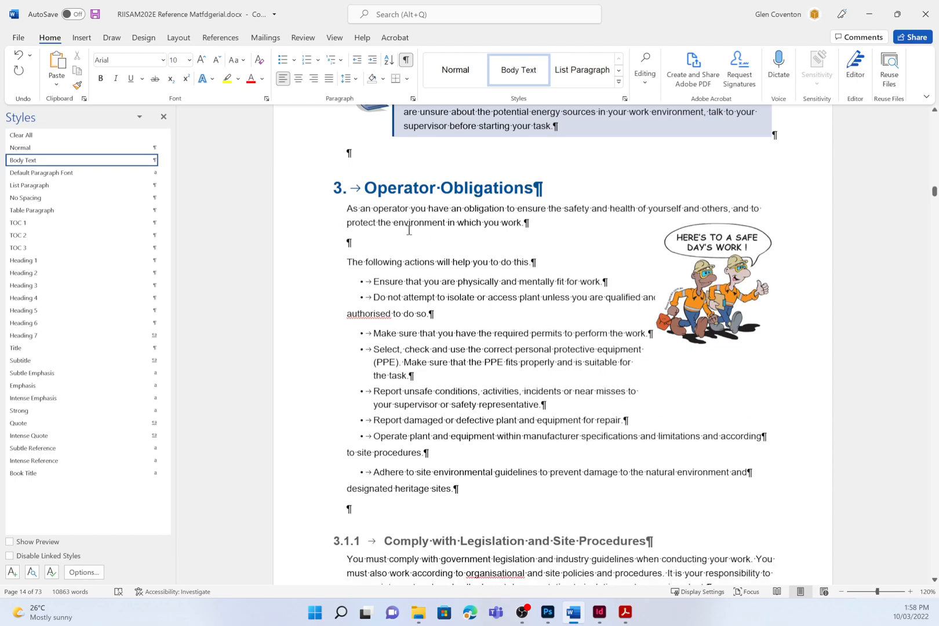
# Look through the converted documentation hierarchy table on the following pages and examine its section breaks and text layout.
pyautogui.scroll(-5, 471, 397)
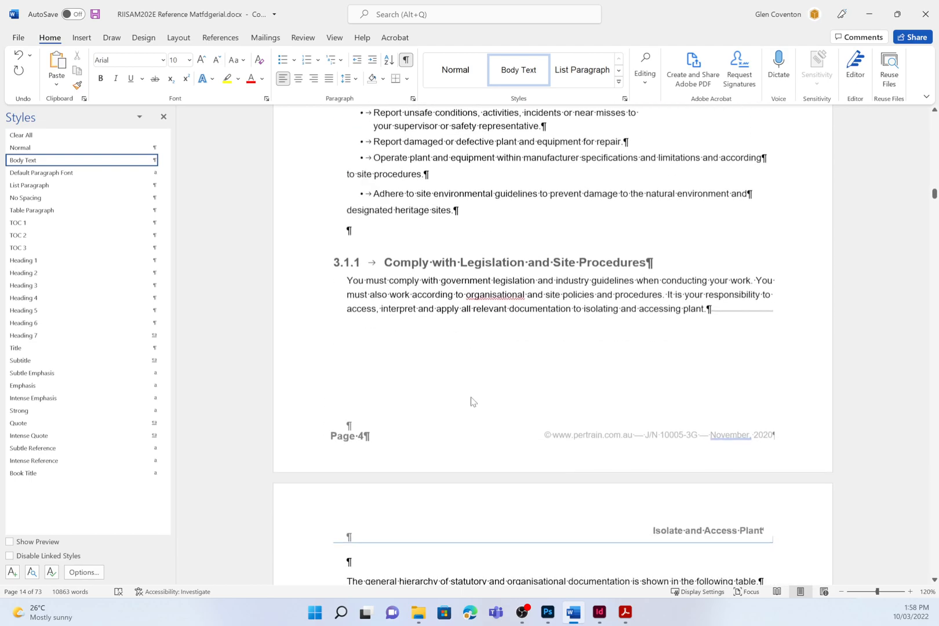
pyautogui.scroll(-10, 472, 396)
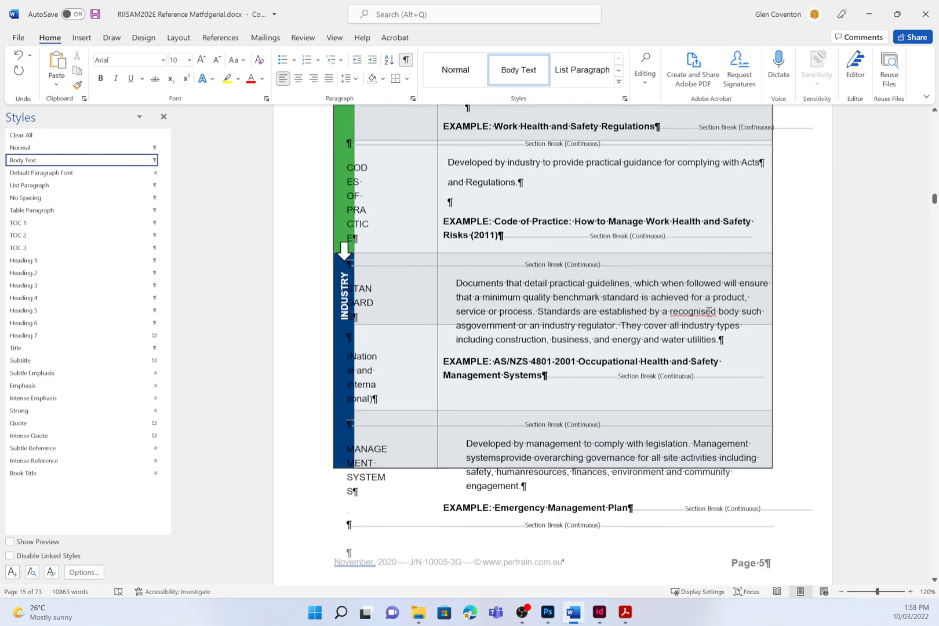
pyautogui.scroll(-6, 708, 311)
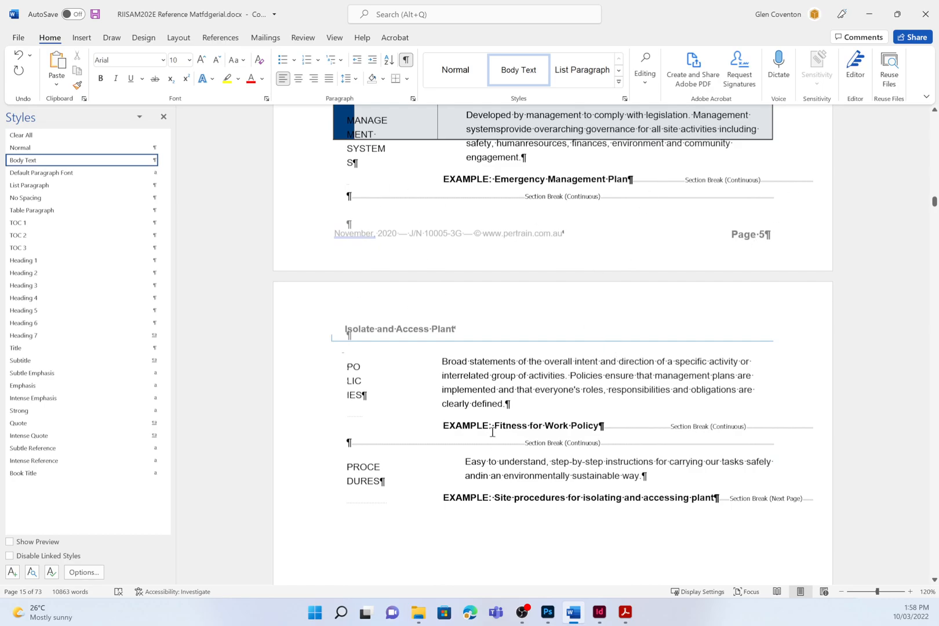
# Replace all section breaks in the document with manual line breaks using Find and Replace.
pyautogui.scroll(2, 588, 343)
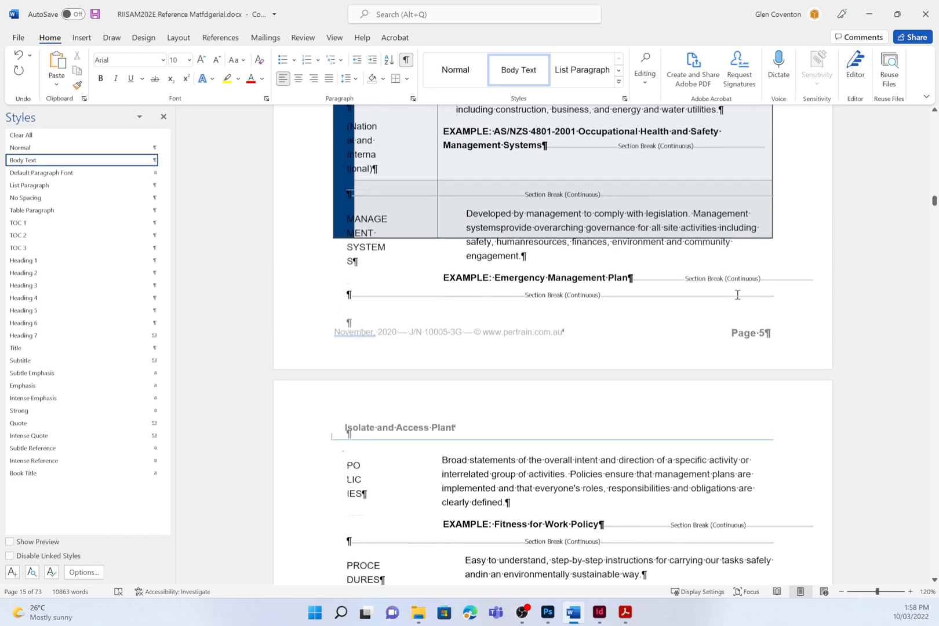
pyautogui.hotkey('ctrl', 'f')
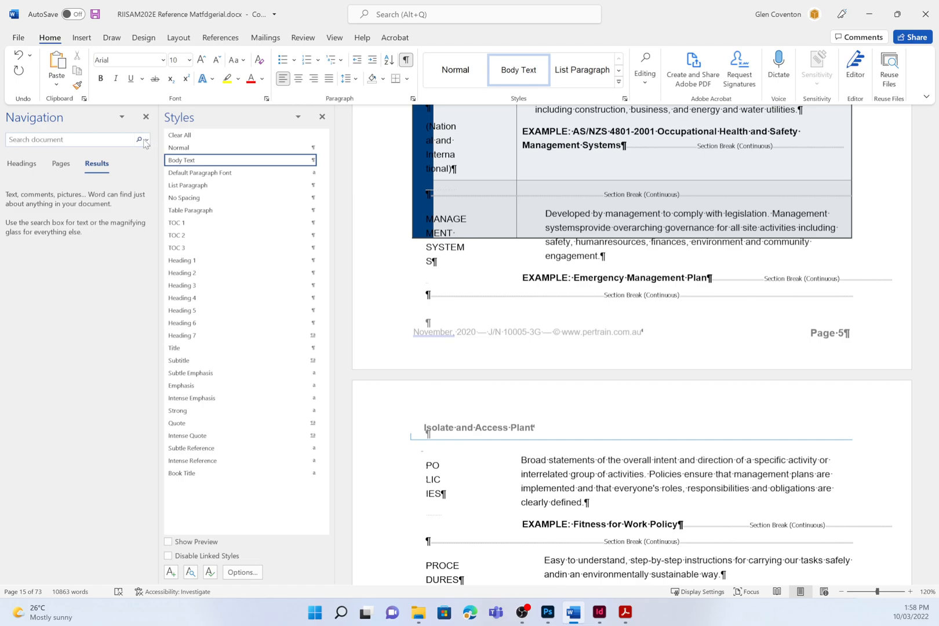
pyautogui.click(147, 139)
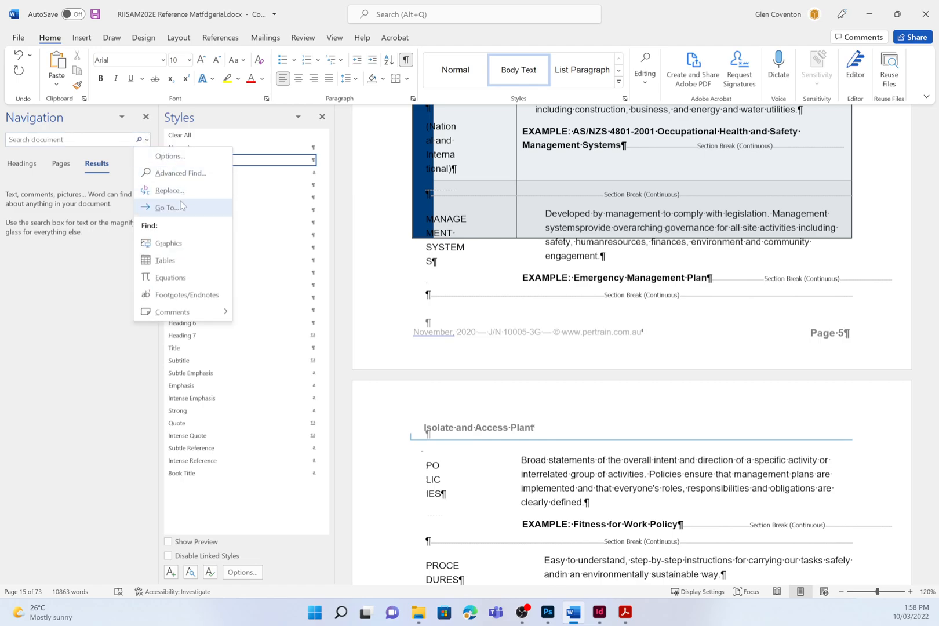
pyautogui.click(180, 173)
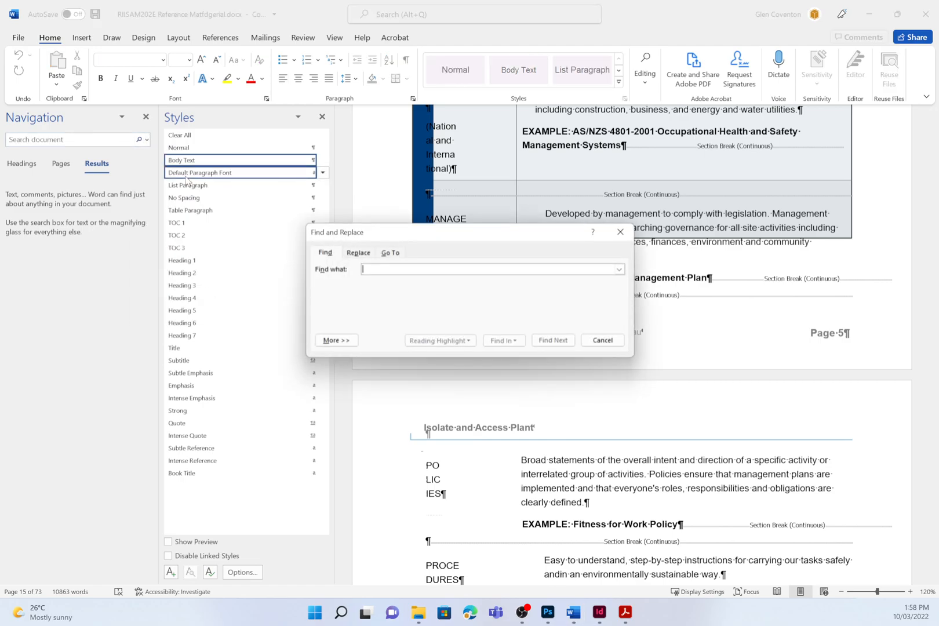
pyautogui.click(339, 341)
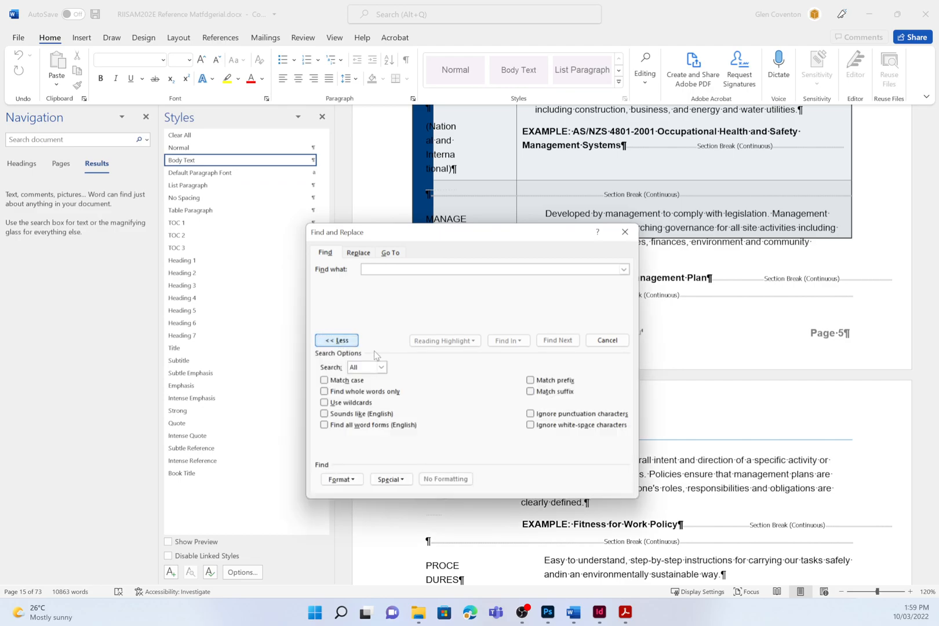
pyautogui.click(358, 254)
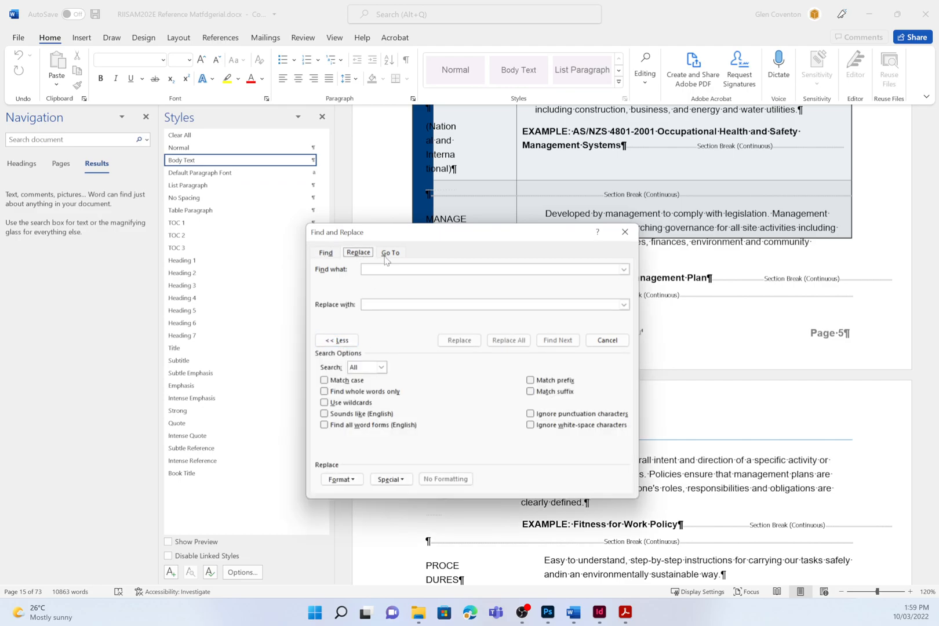
pyautogui.click(391, 479)
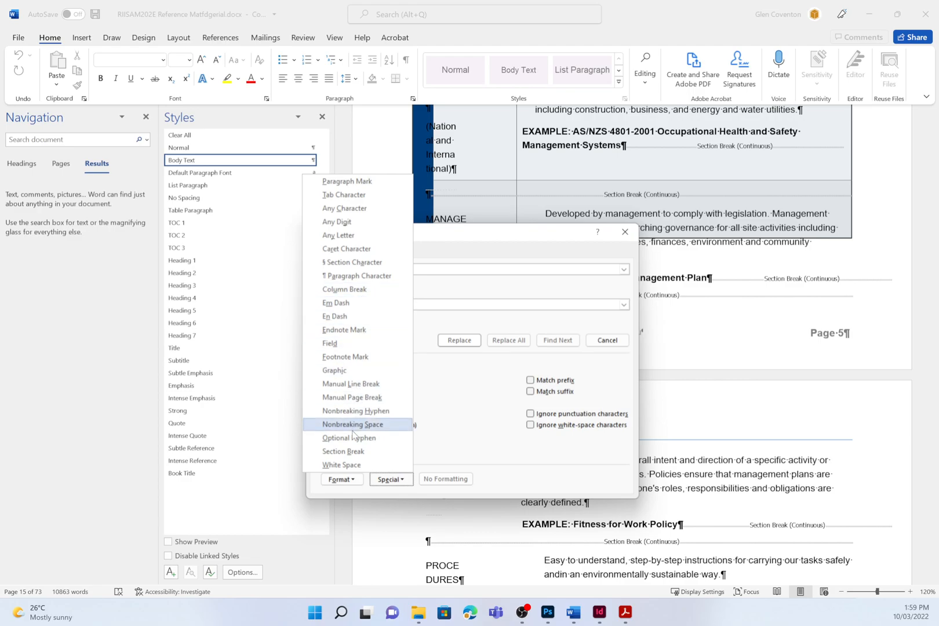
pyautogui.click(355, 452)
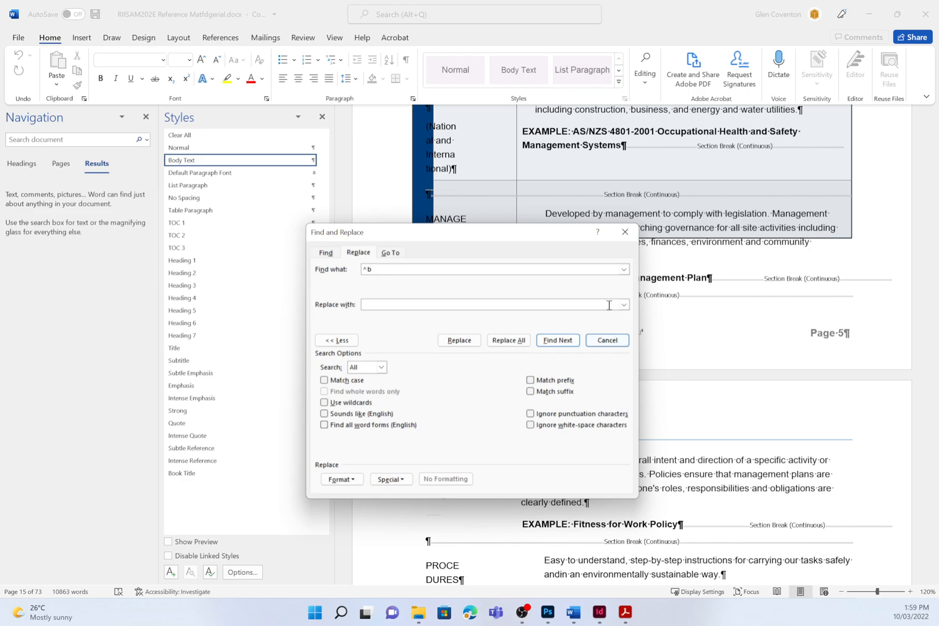
pyautogui.click(406, 484)
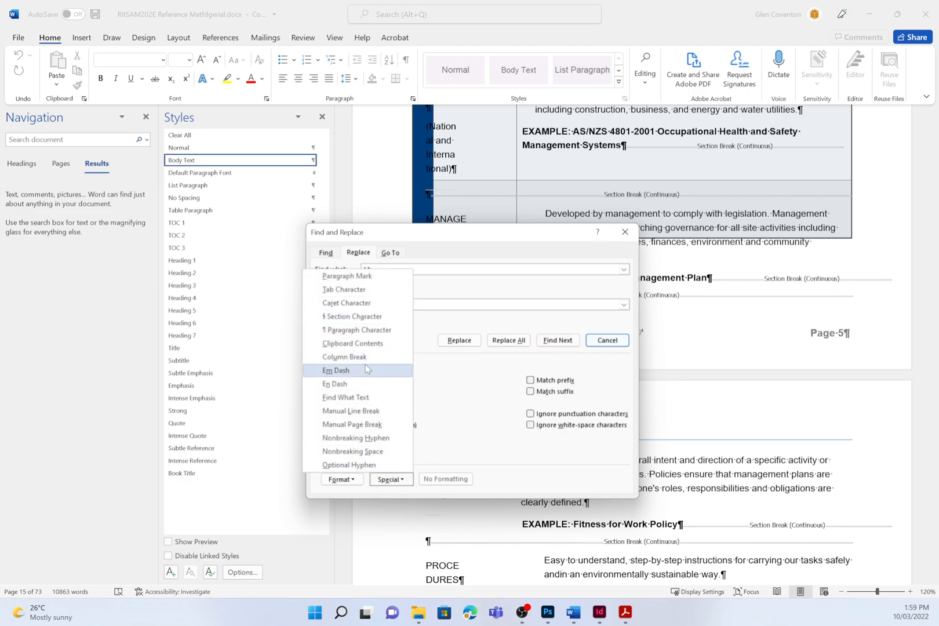
pyautogui.click(369, 413)
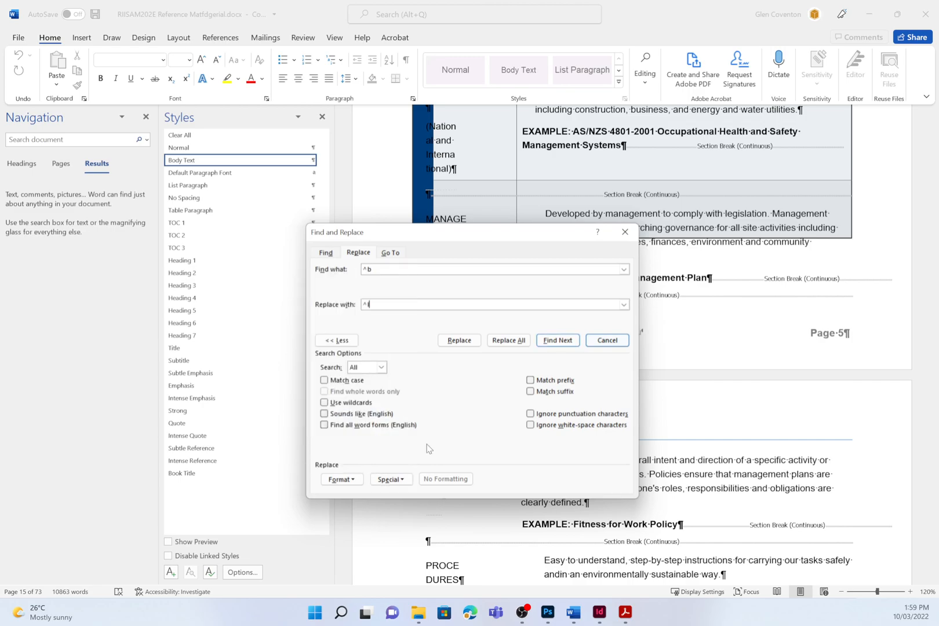
pyautogui.click(513, 342)
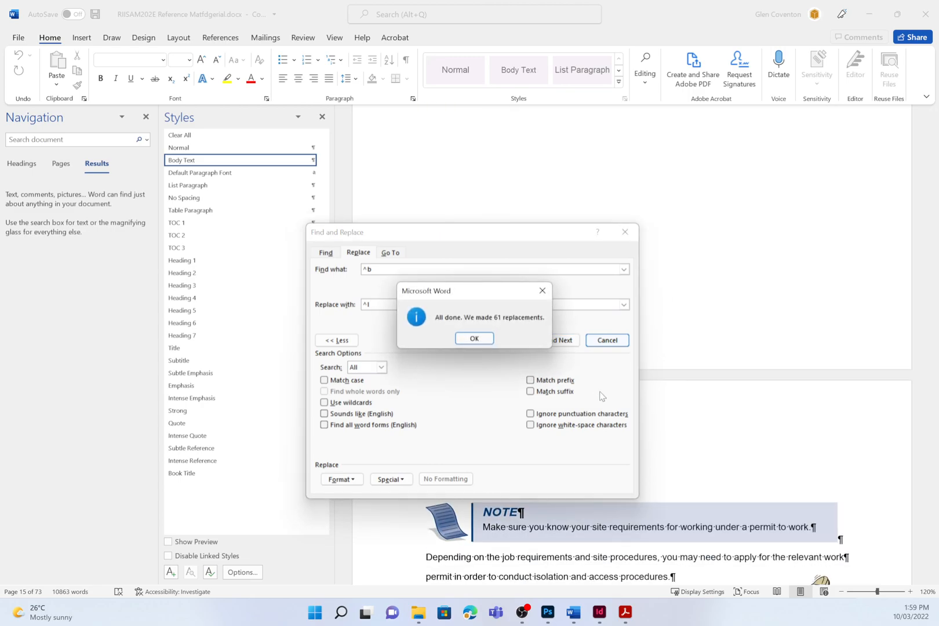
pyautogui.click(474, 338)
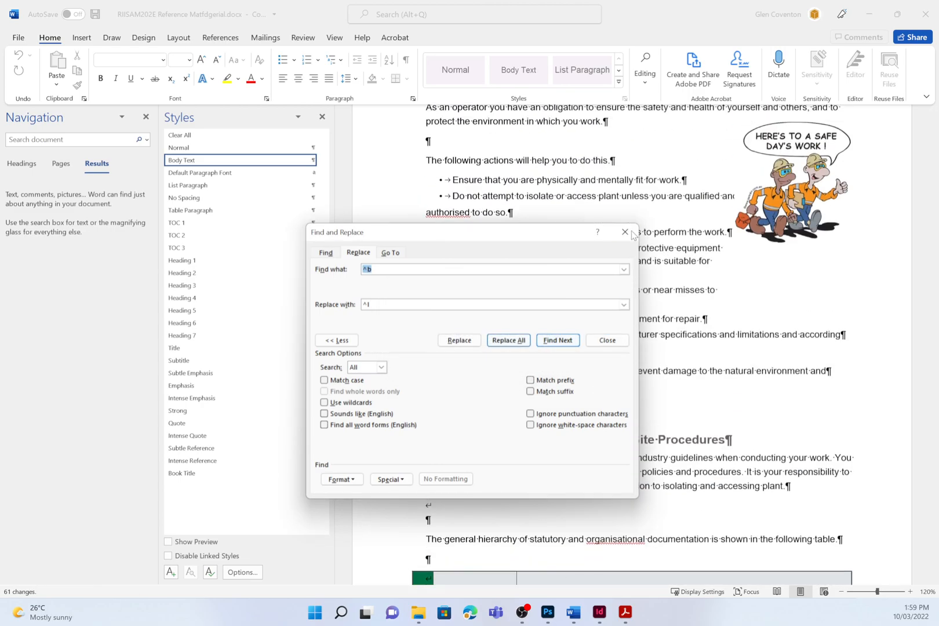
pyautogui.click(625, 232)
# Look back through the document up to the Glossary of Terms and Acronyms heading and examine the text flow without section breaks.
pyautogui.scroll(-5, 585, 424)
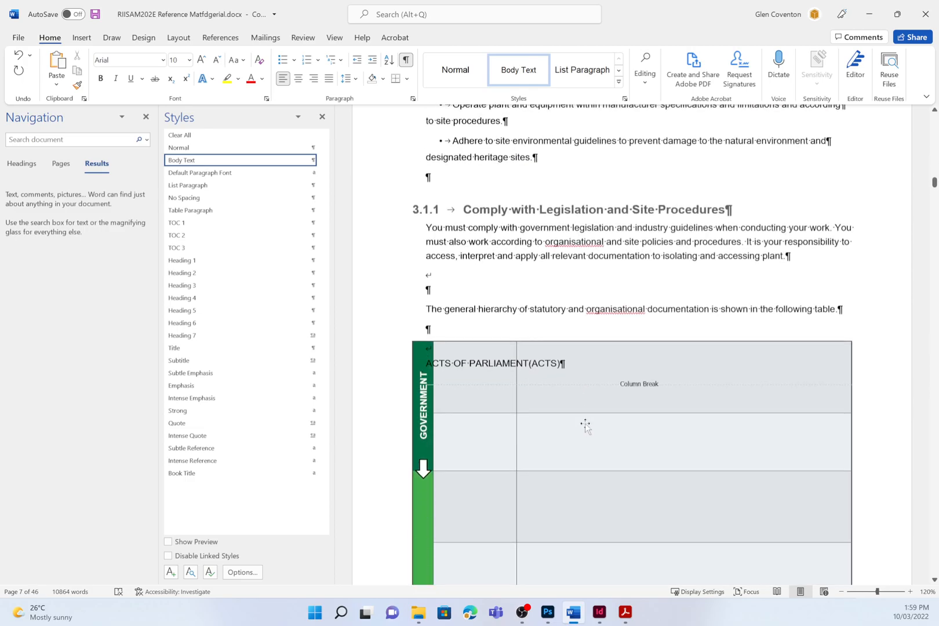
pyautogui.scroll(5, 586, 425)
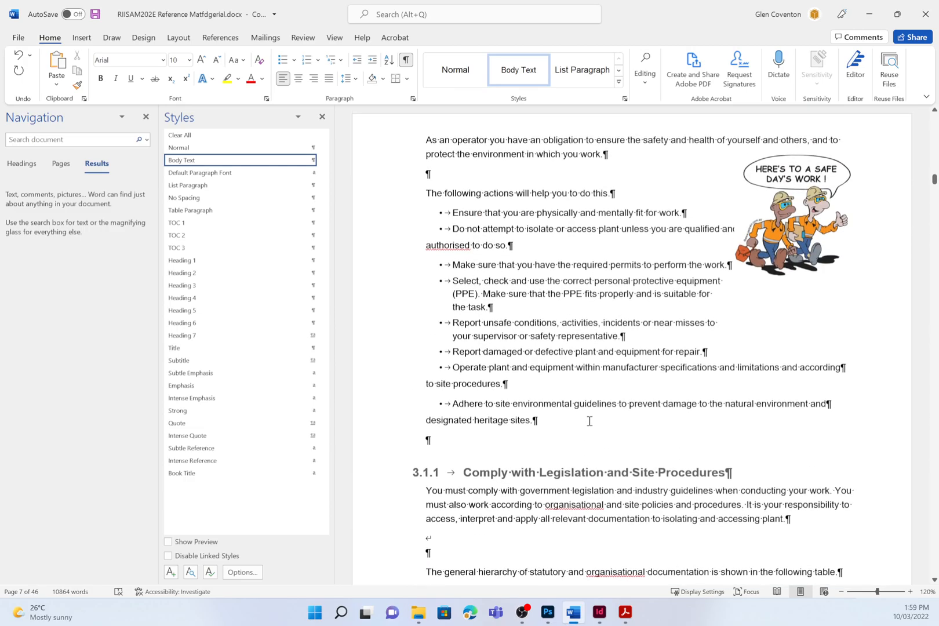
pyautogui.scroll(15, 589, 422)
pyautogui.scroll(10, 588, 426)
pyautogui.scroll(12, 590, 421)
pyautogui.scroll(9, 698, 296)
pyautogui.scroll(-14, 698, 297)
pyautogui.scroll(-1, 706, 299)
pyautogui.click(411, 199)
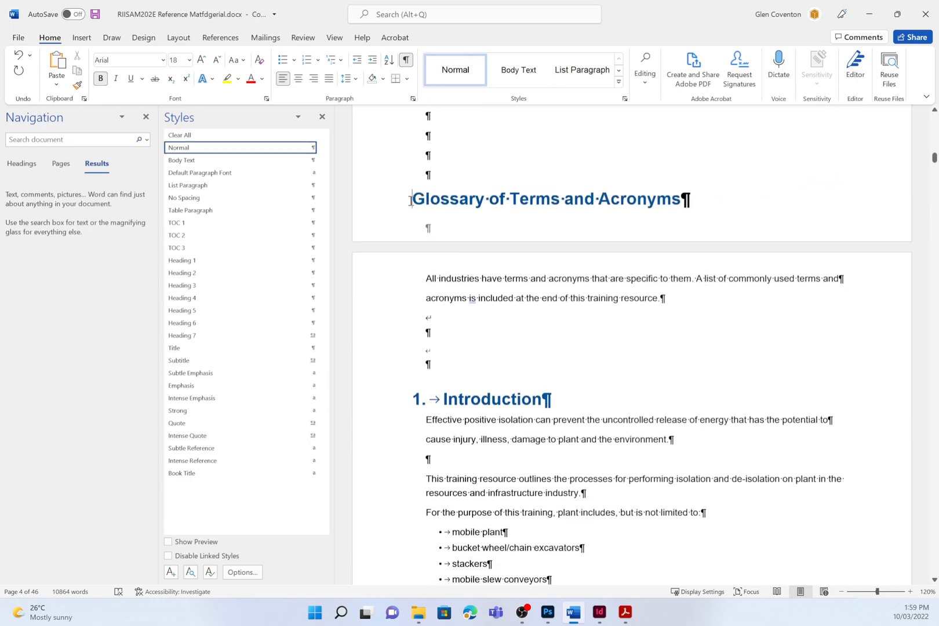
pyautogui.press('Return')
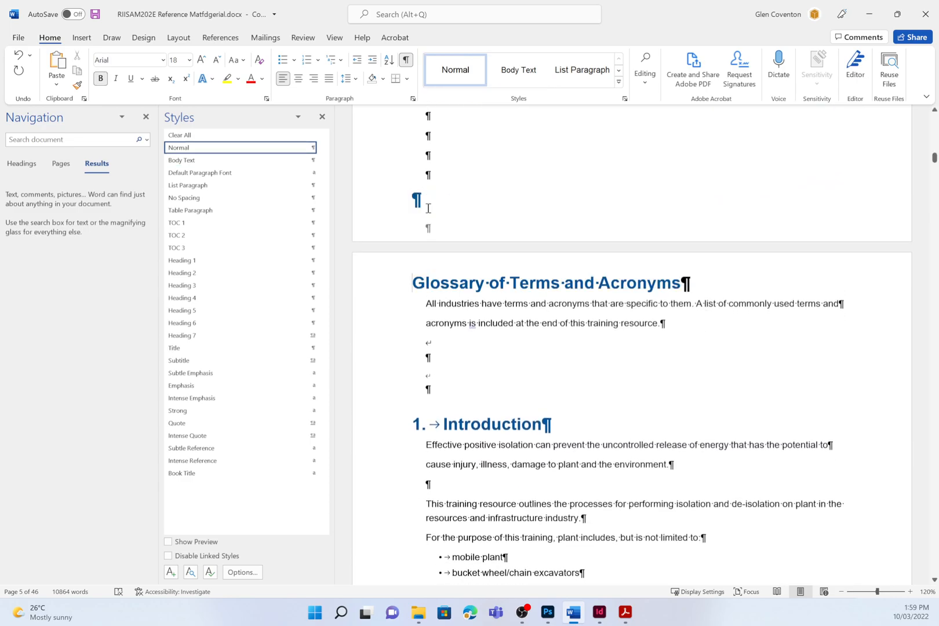
pyautogui.press('BackSpace')
# Delete the selected empty paragraphs above the Glossary of Terms and Acronyms heading and insert a page break before it.
pyautogui.moveTo(436, 174); pyautogui.dragTo(415, 153)
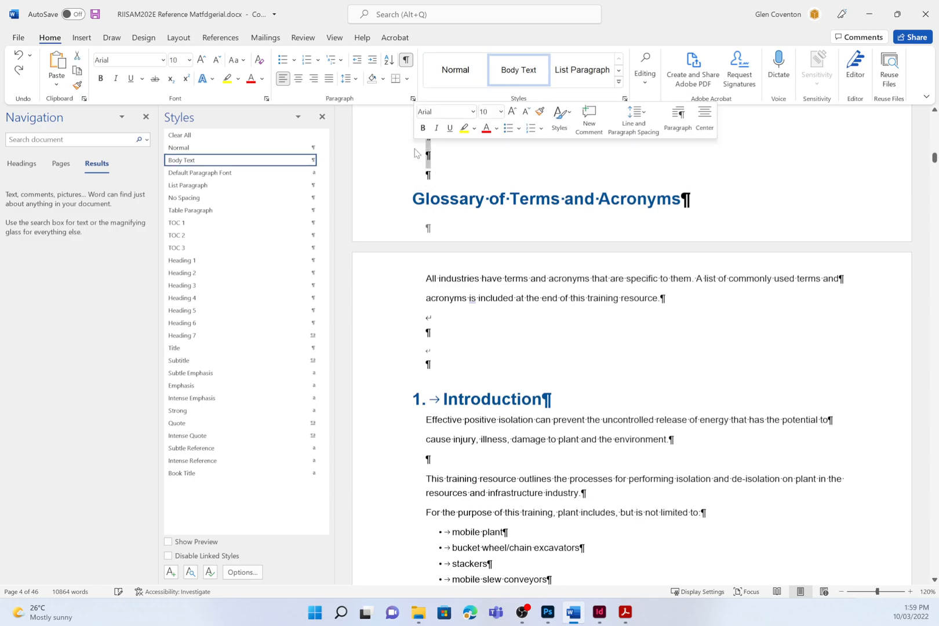
pyautogui.press('BackSpace')
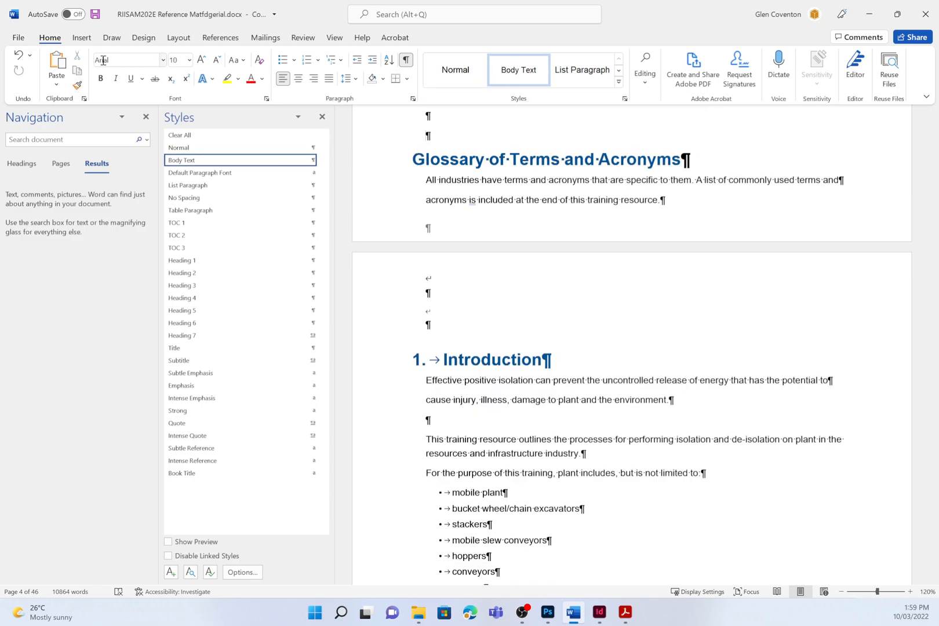
pyautogui.click(77, 39)
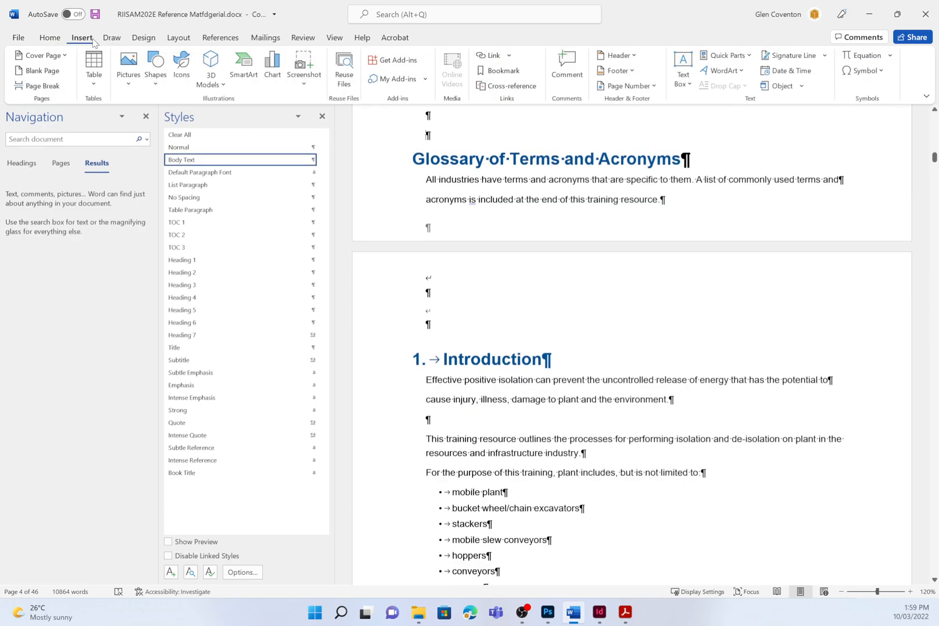
pyautogui.click(41, 86)
# Delete the empty paragraphs and line breaks between the glossary paragraph and the Introduction heading.
pyautogui.click(493, 329)
pyautogui.moveTo(446, 409); pyautogui.dragTo(392, 360)
pyautogui.press('Delete')
# Join the split first Introduction paragraph after "potential to" and remove the empty paragraph below it.
pyautogui.scroll(-2, 543, 416)
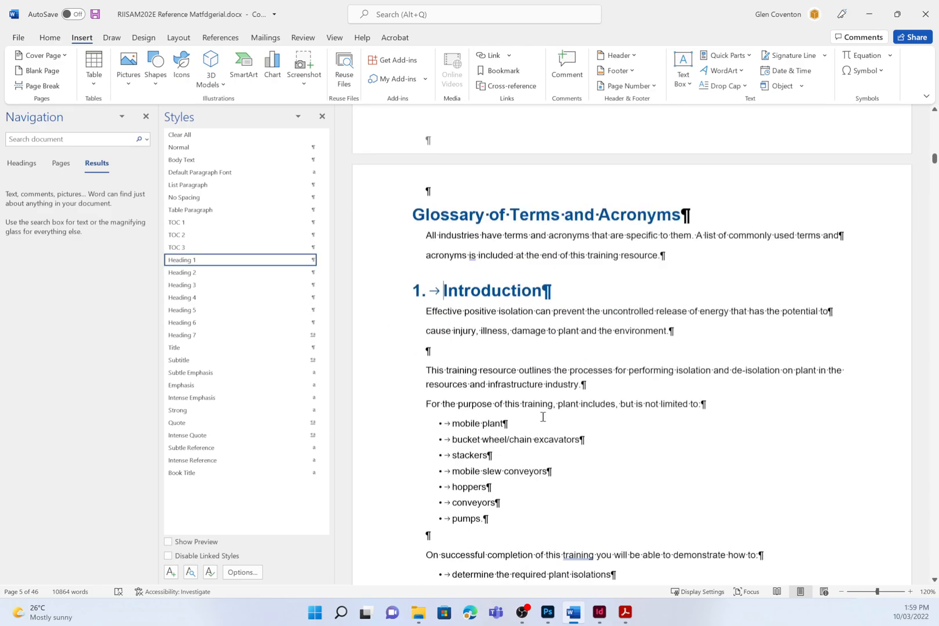
pyautogui.click(830, 269)
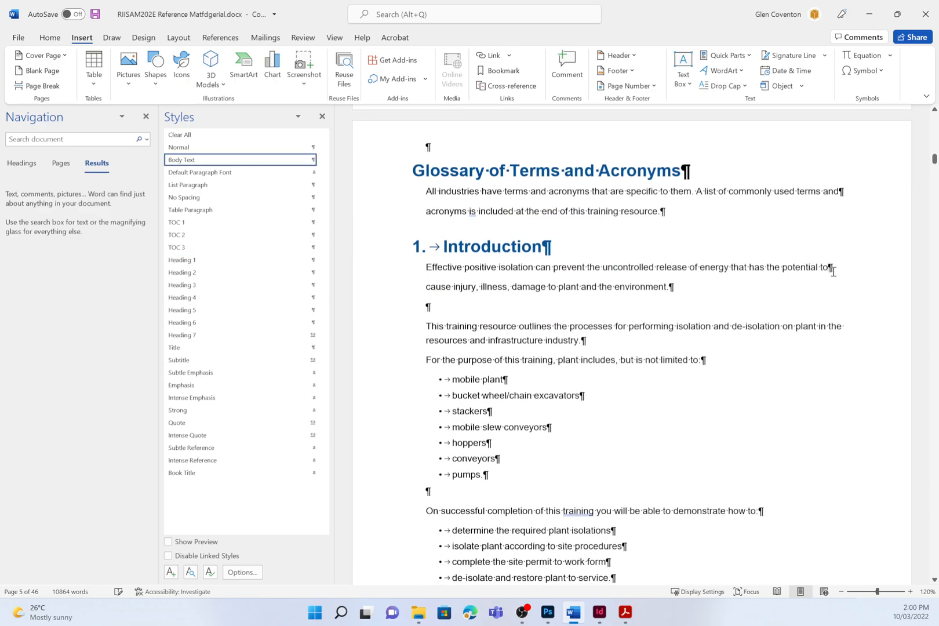
pyautogui.press('Delete')
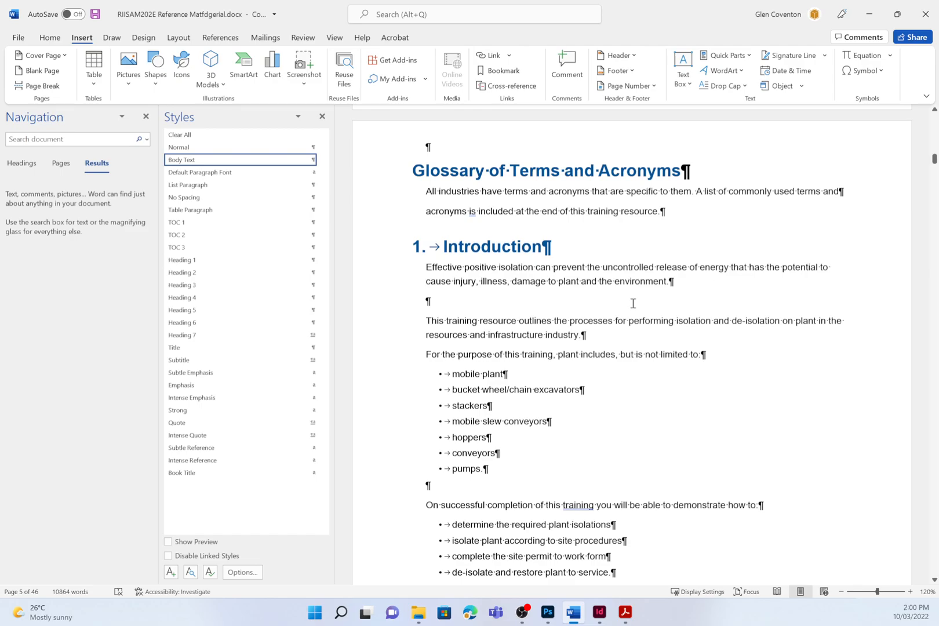
pyautogui.click(531, 297)
pyautogui.press('Delete')
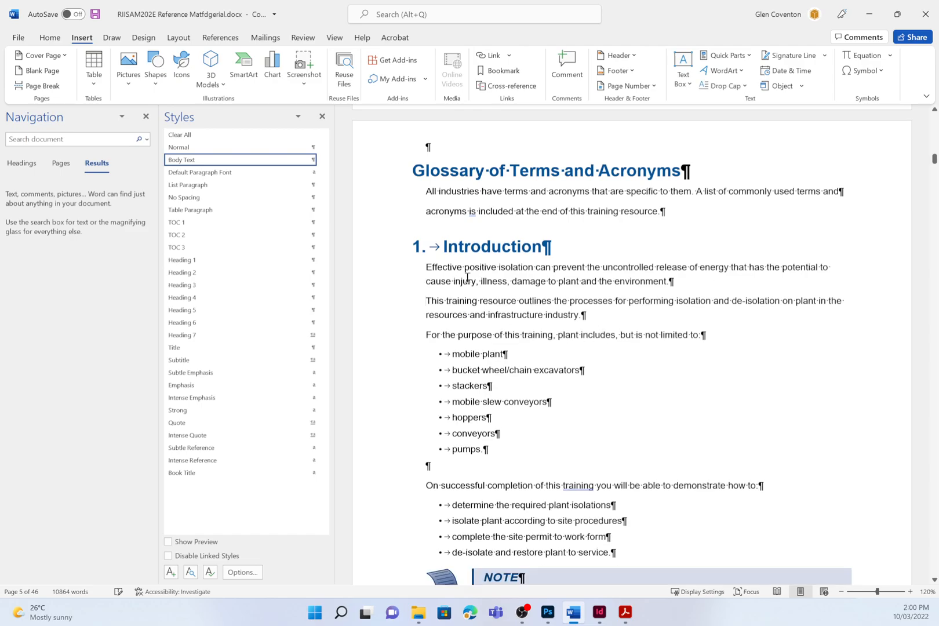
# Remove the empty paragraph between the "pumps." bullet and the "On successful completion" paragraph.
pyautogui.scroll(-3, 469, 420)
pyautogui.doubleClick(568, 350)
pyautogui.press('Home')
pyautogui.press('BackSpace')
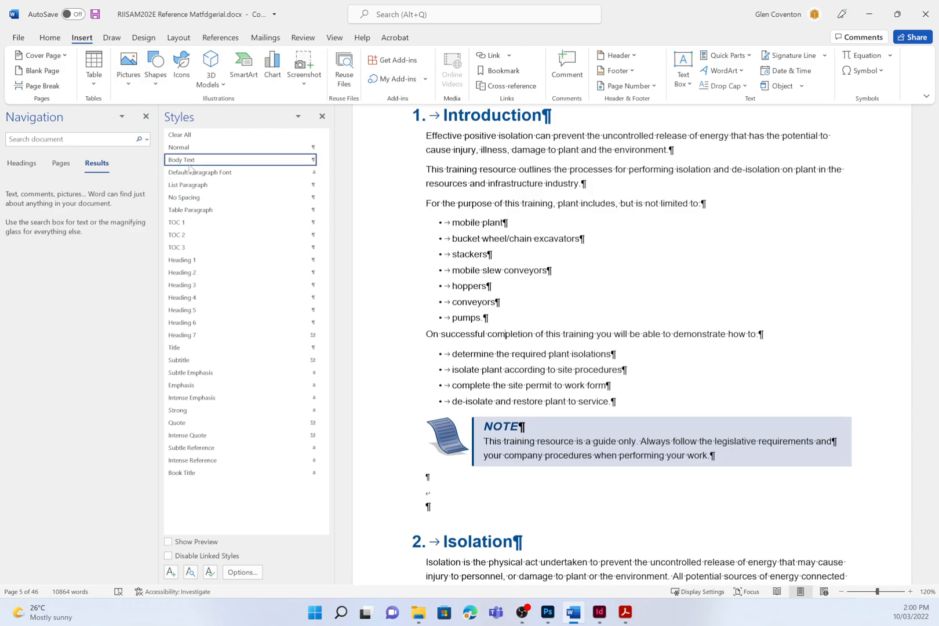
# Set the "On successful completion" paragraph to 12 pt spacing before and update the Body Text style to match it.
pyautogui.click(178, 37)
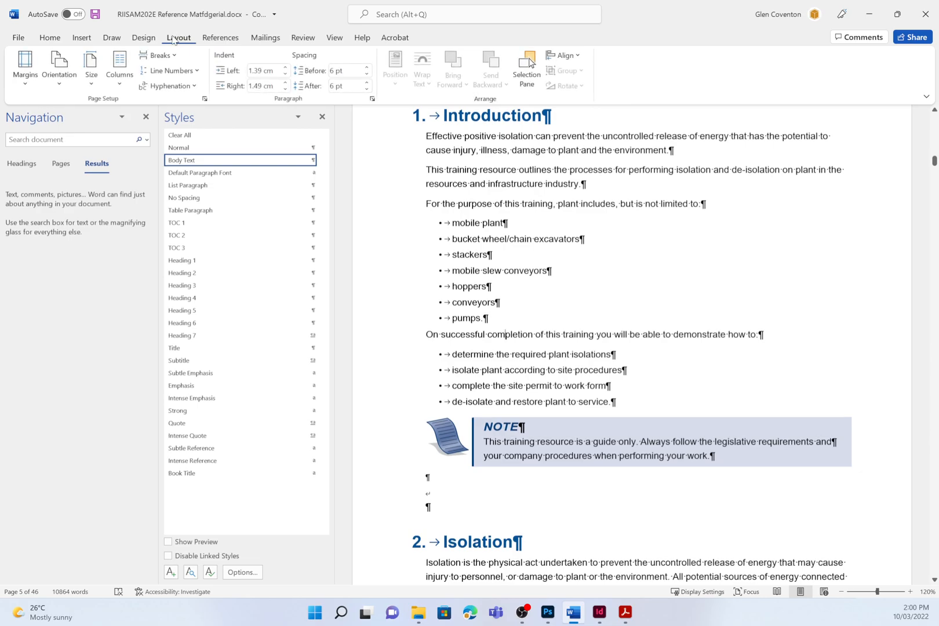
pyautogui.click(367, 67)
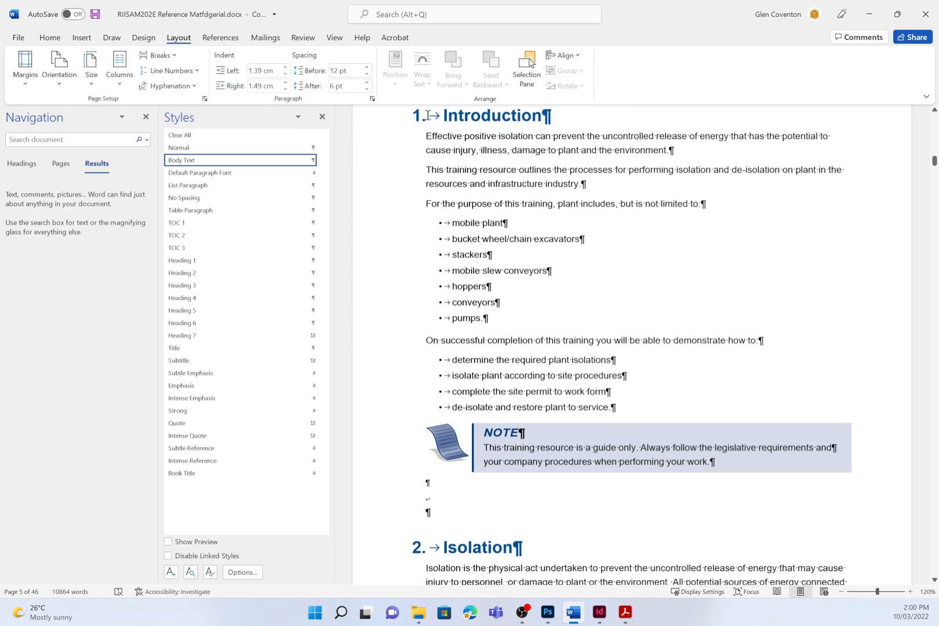
pyautogui.tripleClick(519, 340)
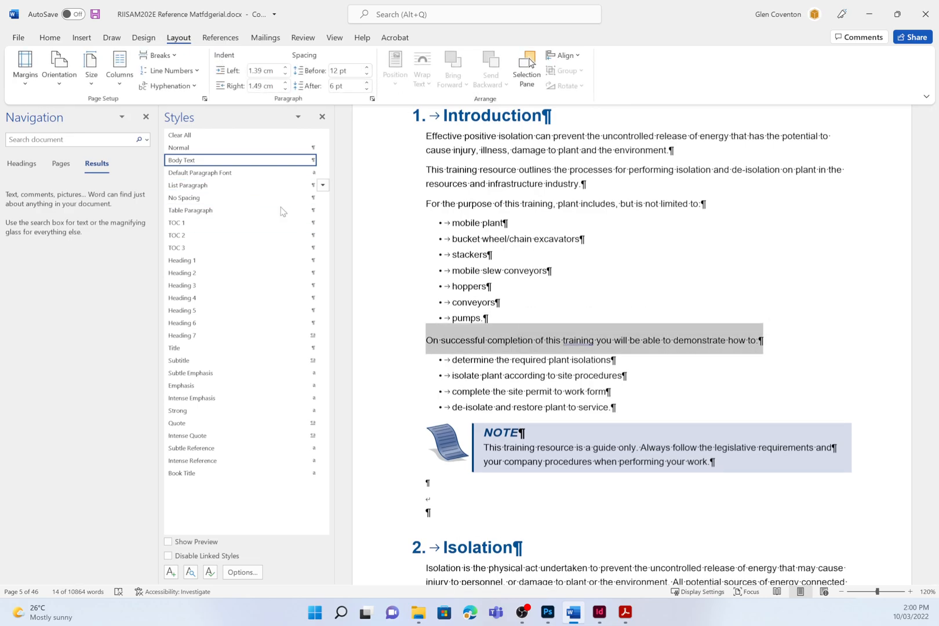
pyautogui.click(509, 341)
pyautogui.click(323, 160)
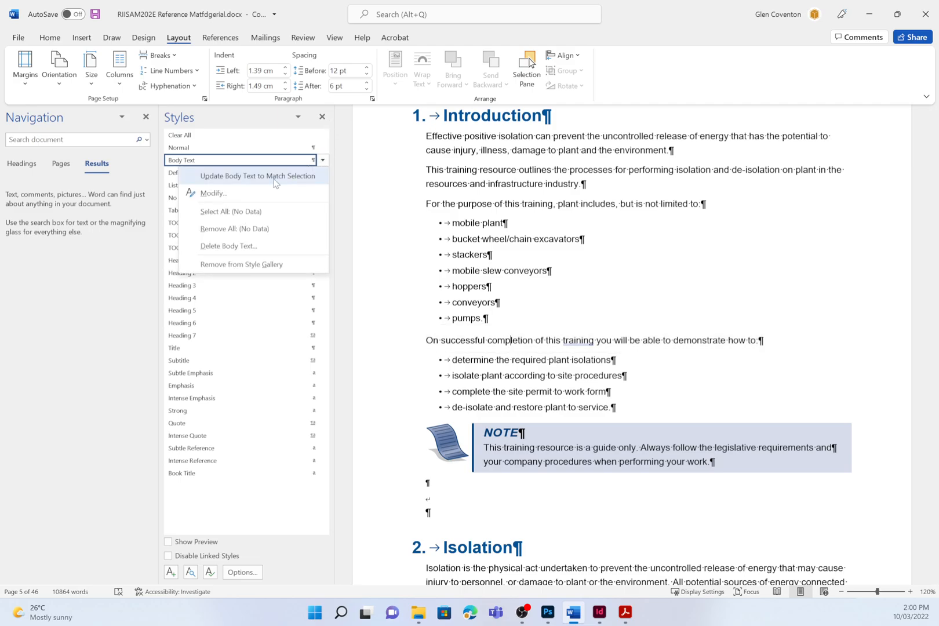
pyautogui.click(275, 180)
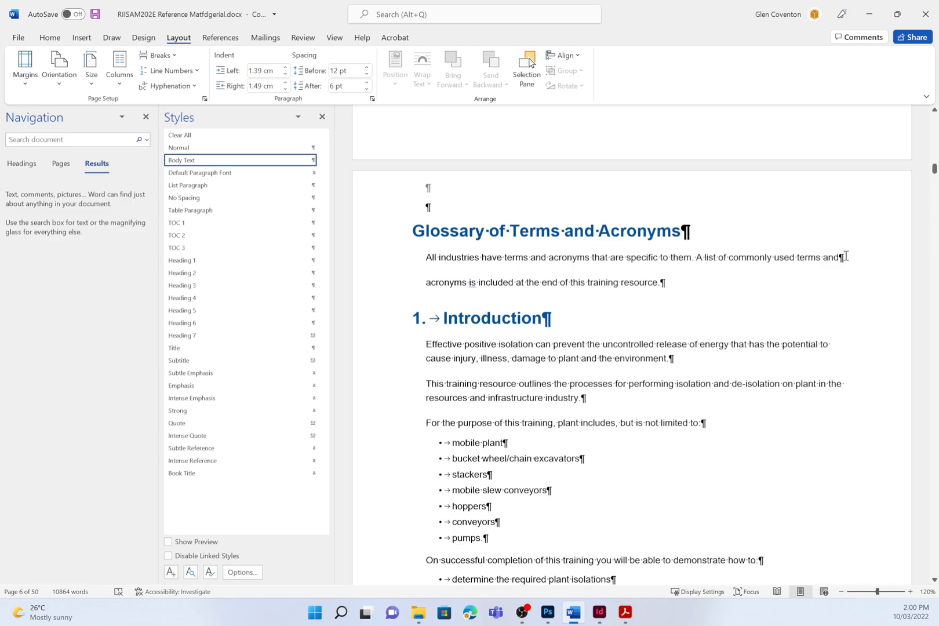
# Join the two split lines of the glossary paragraph by removing the paragraph mark after "terms and".
pyautogui.click(844, 257)
pyautogui.press('Delete')
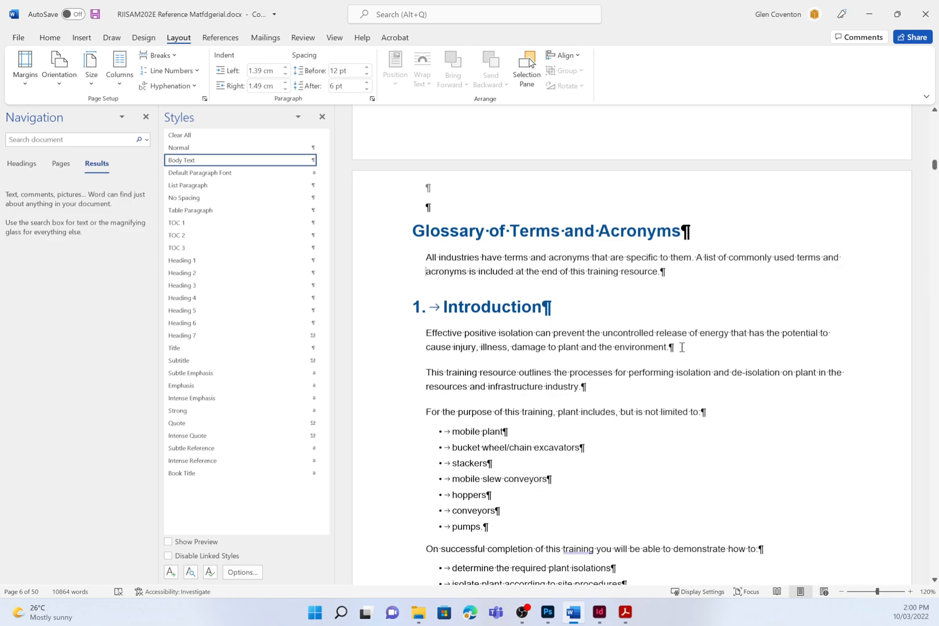
pyautogui.scroll(-6, 594, 452)
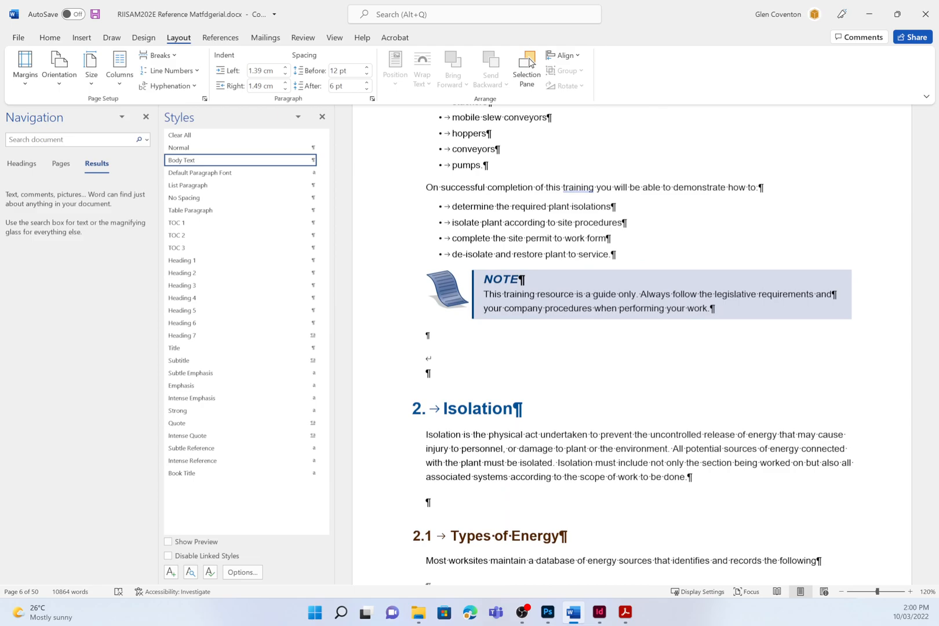
pyautogui.scroll(-2, 638, 469)
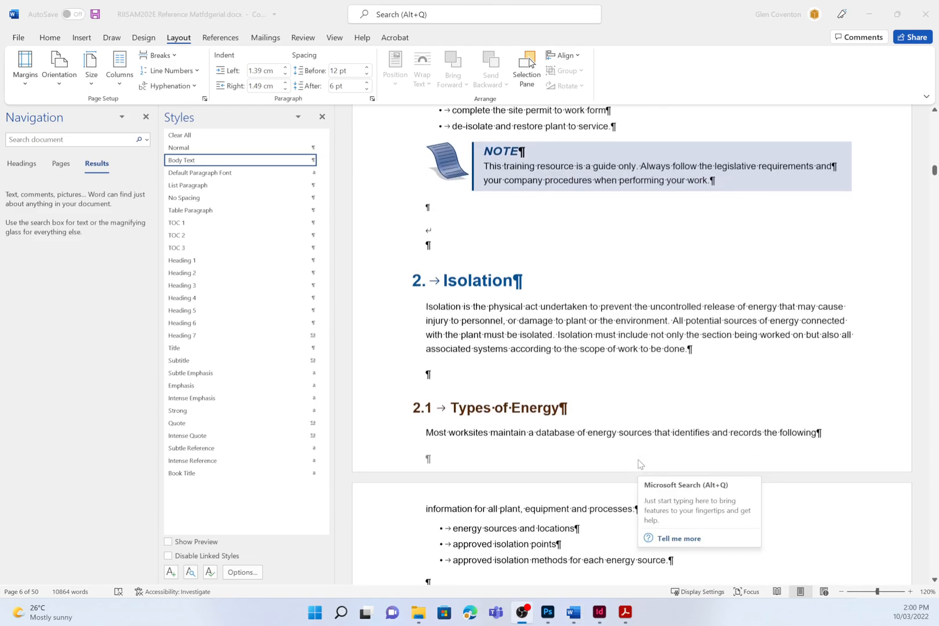
# Save a copy of the document as "RIISAM202E Reference Materil 2" in the 00 Trash at will folder.
pyautogui.click(18, 38)
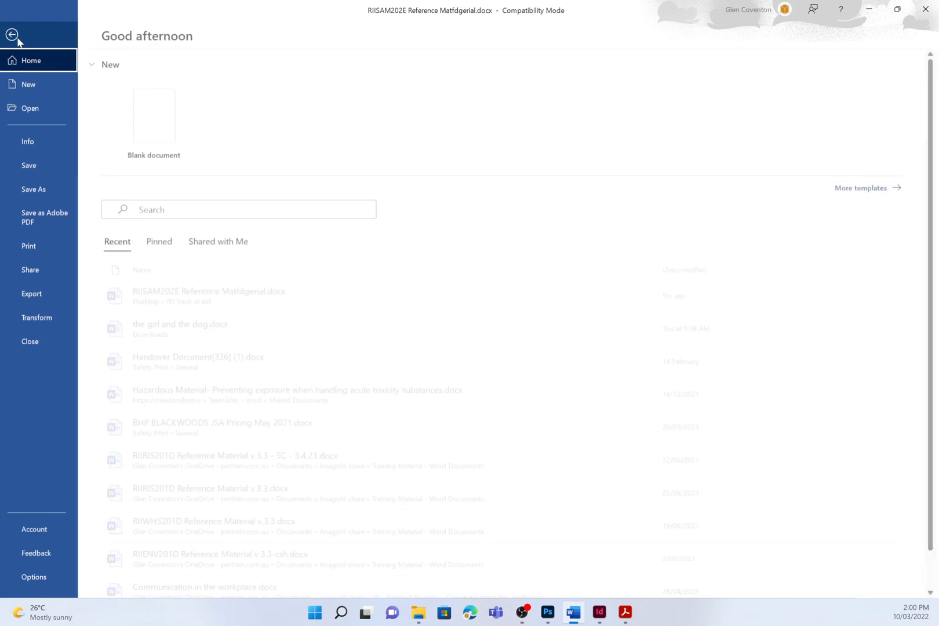
pyautogui.click(46, 189)
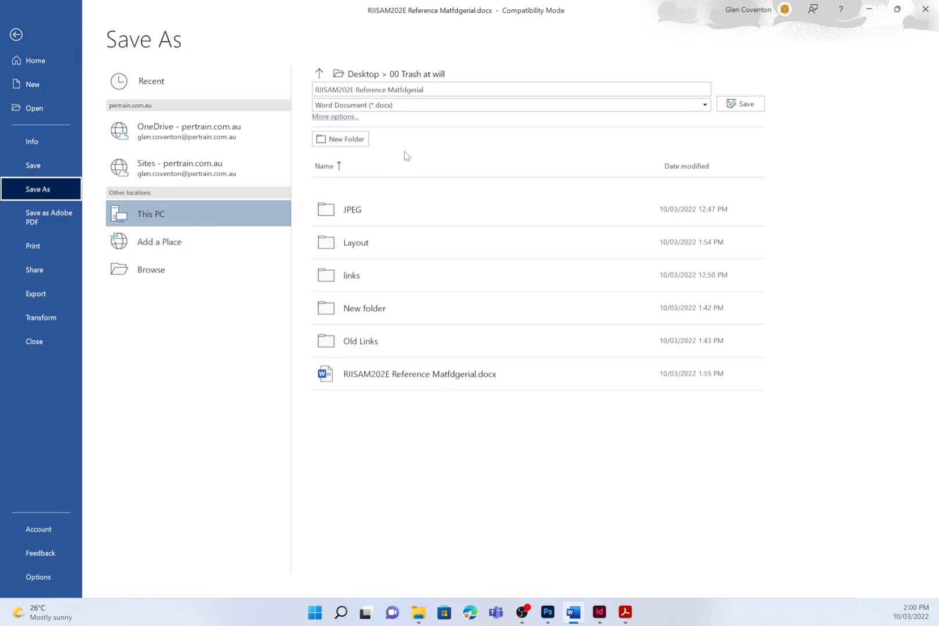
pyautogui.click(436, 92)
pyautogui.doubleClick(399, 90)
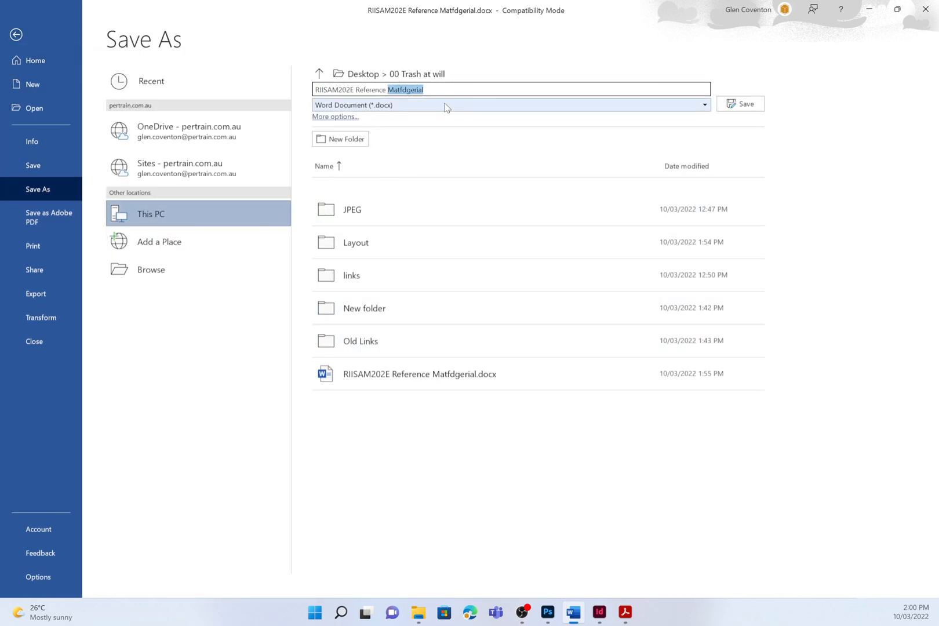
pyautogui.write('M')
pyautogui.click(748, 106)
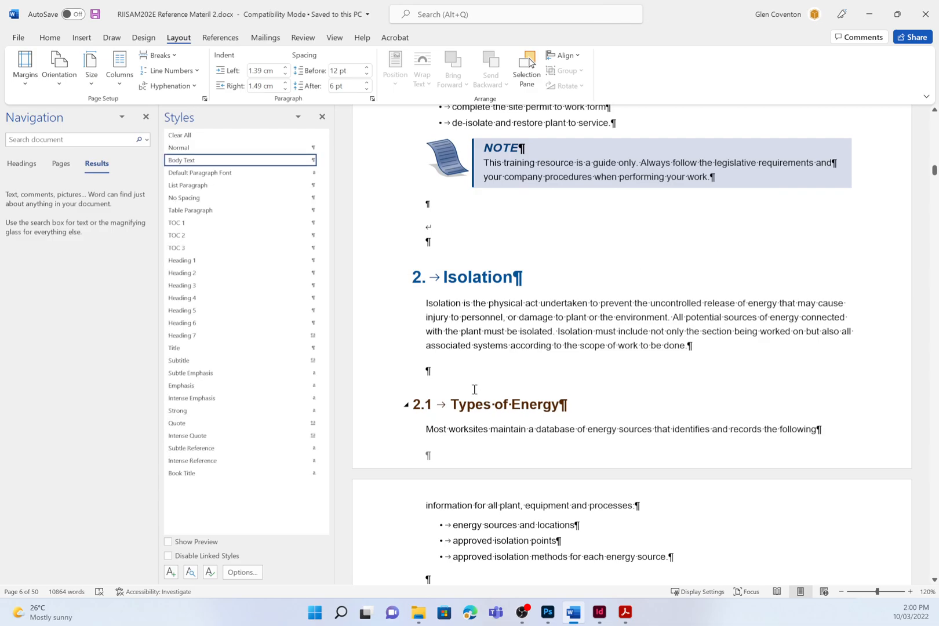
# Open RIISAM202E Reference Matfdgerial.docx and copy the "Isolate and Access Plant" header text from its contents page.
pyautogui.hotkey('ctrl', 'o')
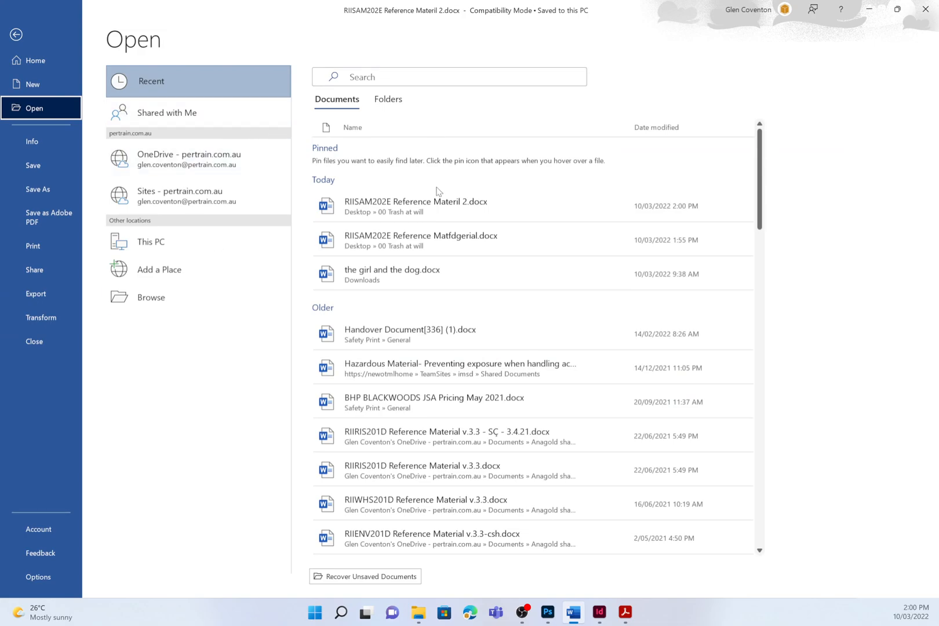
pyautogui.click(412, 253)
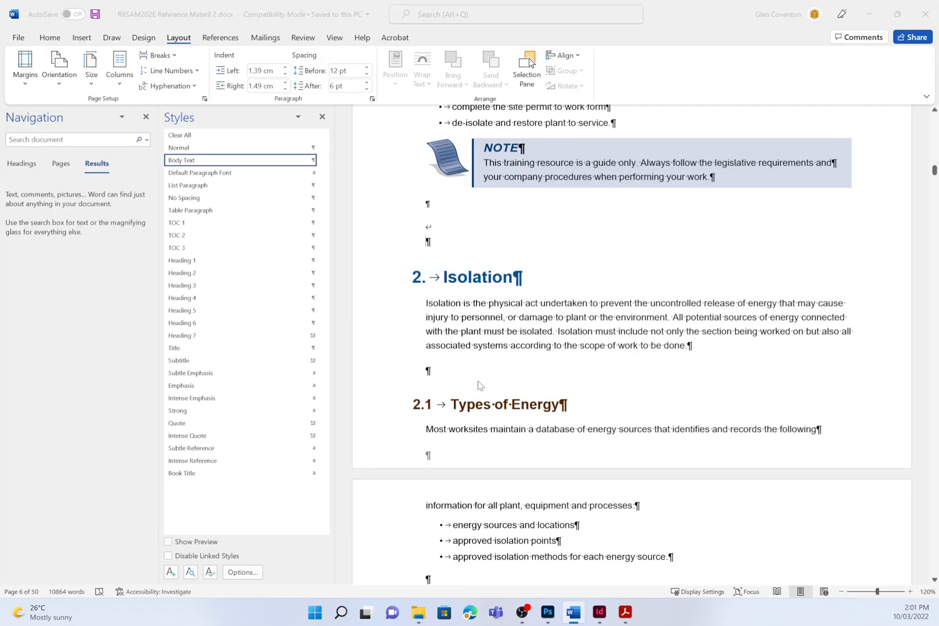
pyautogui.scroll(-20, 471, 376)
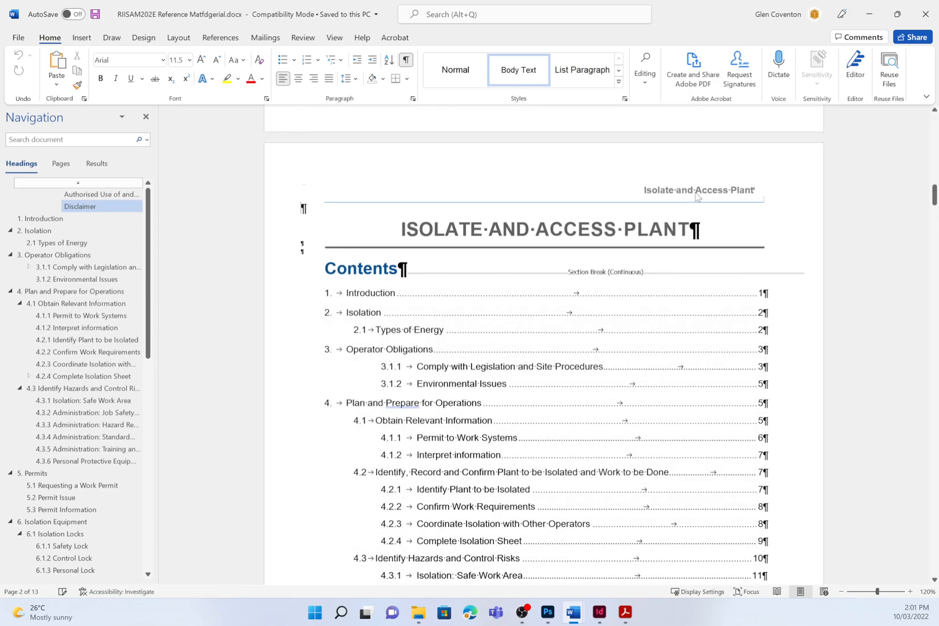
pyautogui.doubleClick(695, 190)
pyautogui.tripleClick(694, 191)
pyautogui.hotkey('ctrl', 'c')
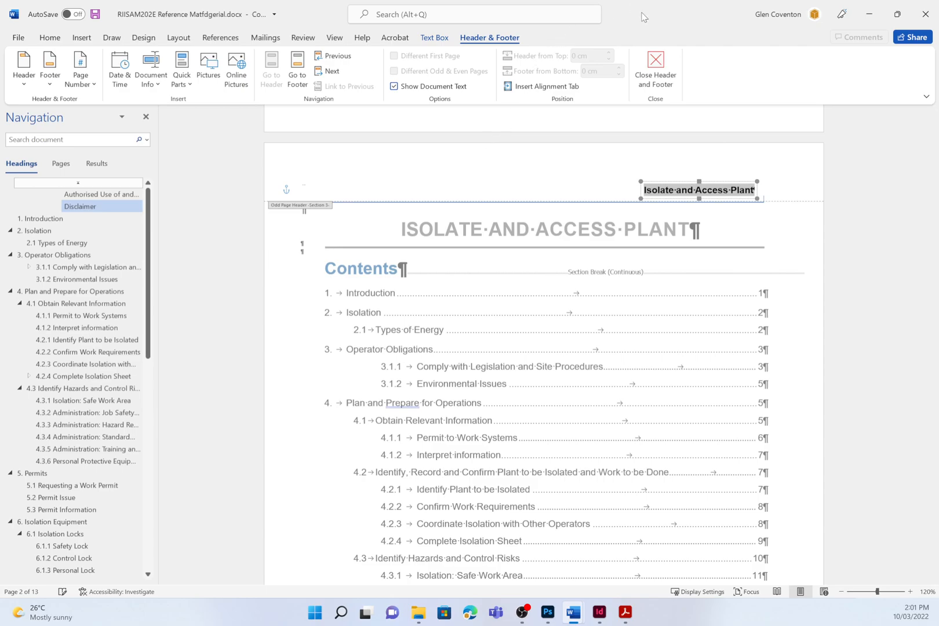
# Paste the copied "Isolate and Access Plant" text into the even page header above Glossary of Terms and Acronyms in RIISAM202E Reference Materil 2.docx.
pyautogui.moveTo(643, 17); pyautogui.dragTo(573, 150)
pyautogui.click(682, 34)
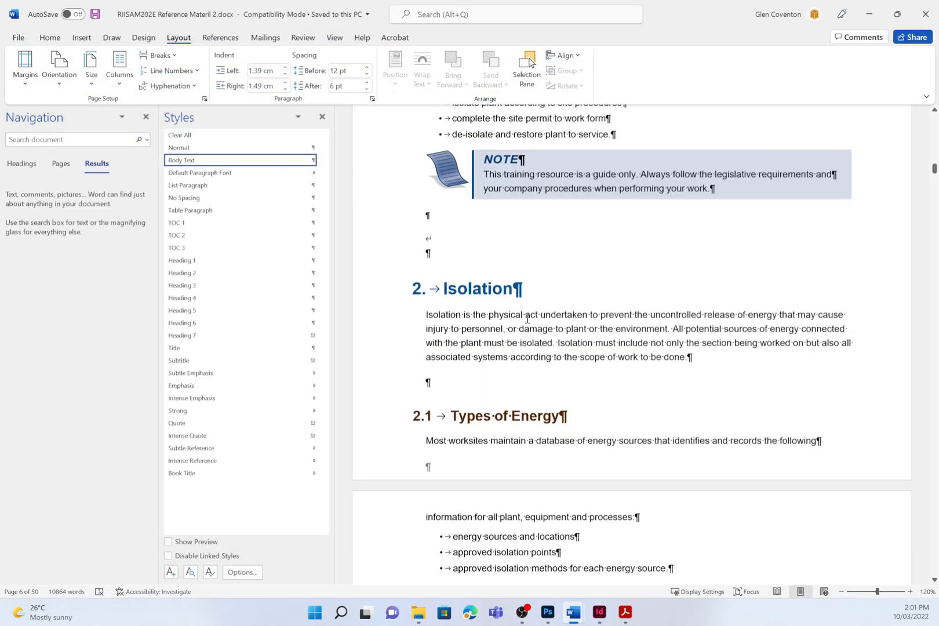
pyautogui.scroll(10, 527, 318)
pyautogui.doubleClick(446, 352)
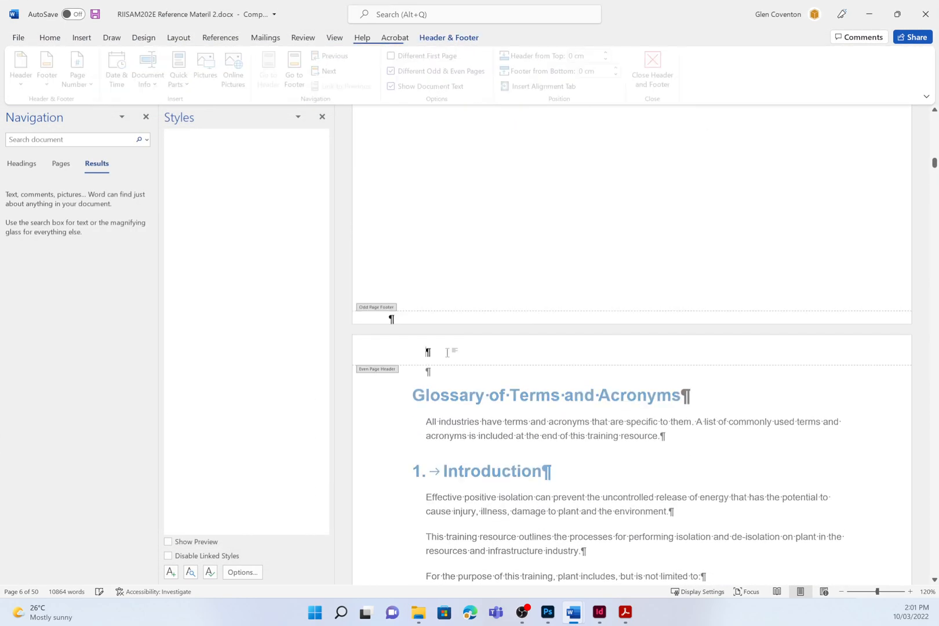
pyautogui.hotkey('ctrl', 'v')
pyautogui.click(405, 340)
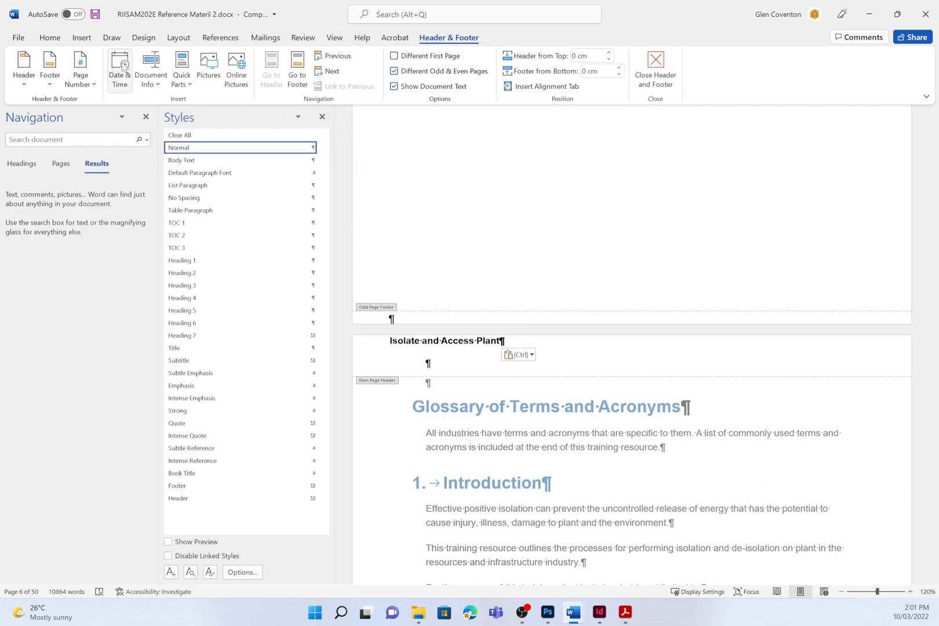
# Show the ruler in the document window.
pyautogui.click(56, 39)
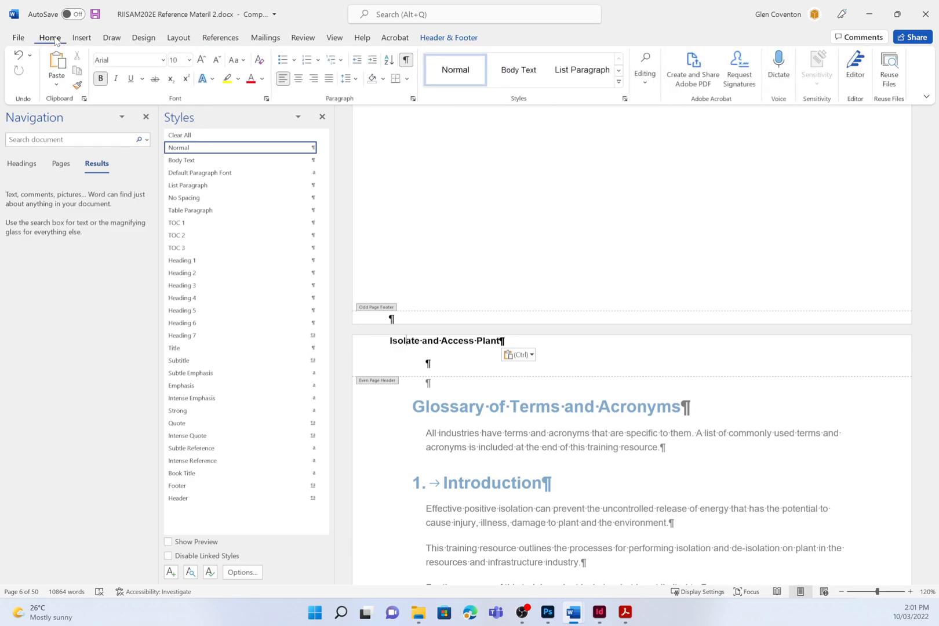
pyautogui.click(84, 40)
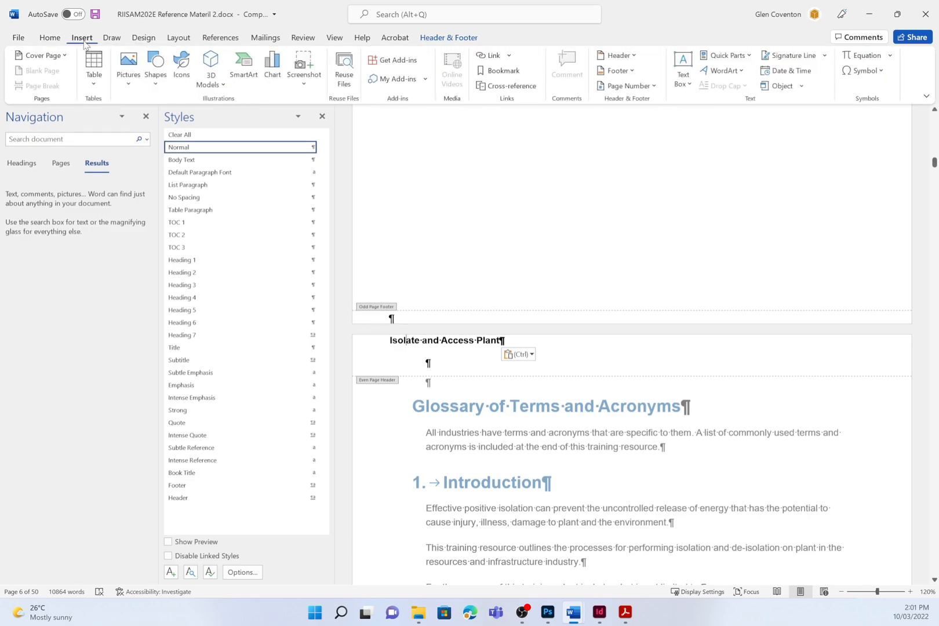
pyautogui.hotkey('alt', 'Tab')
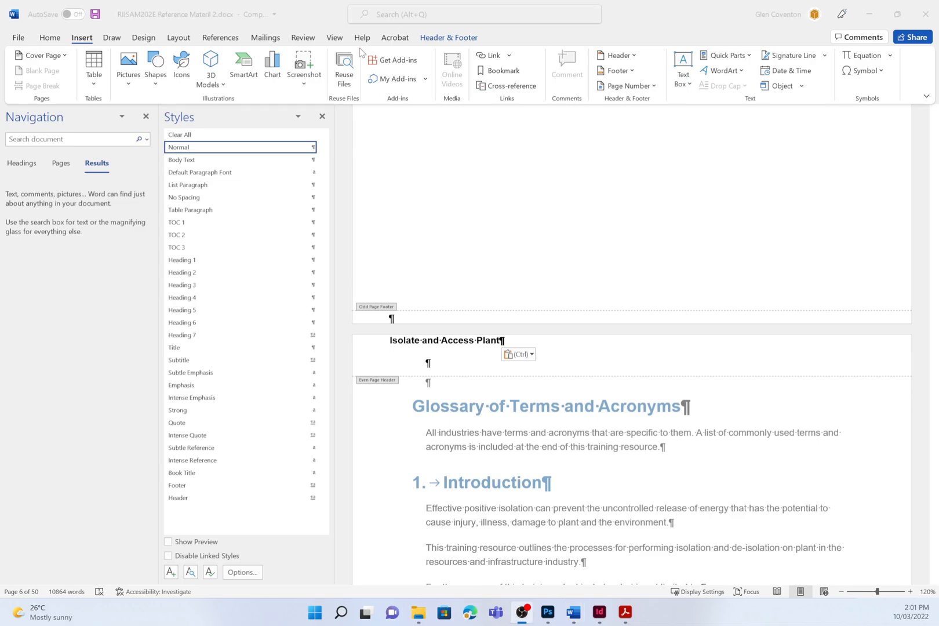
pyautogui.hotkey('alt', 'Tab')
pyautogui.click(335, 38)
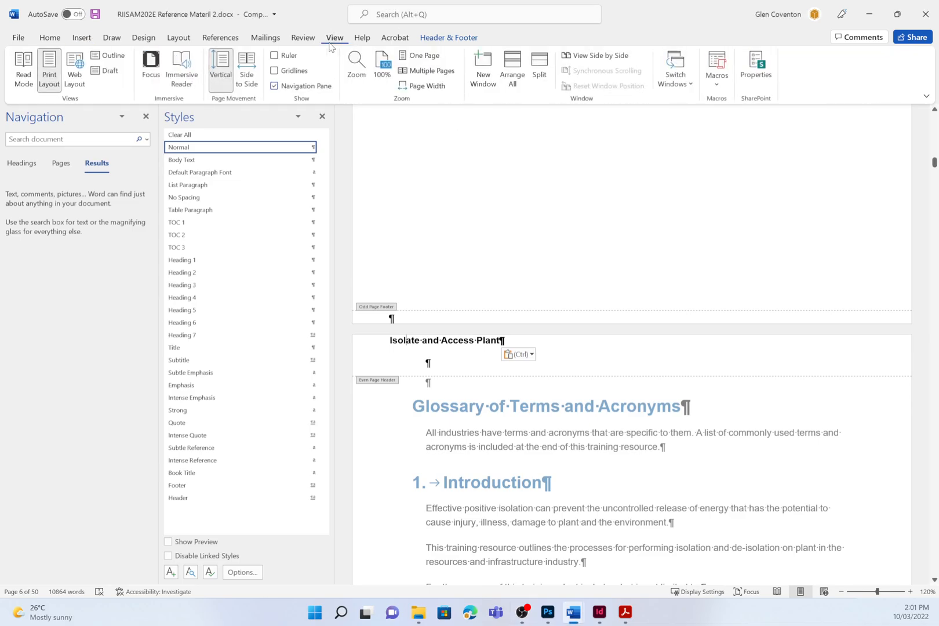
pyautogui.click(274, 58)
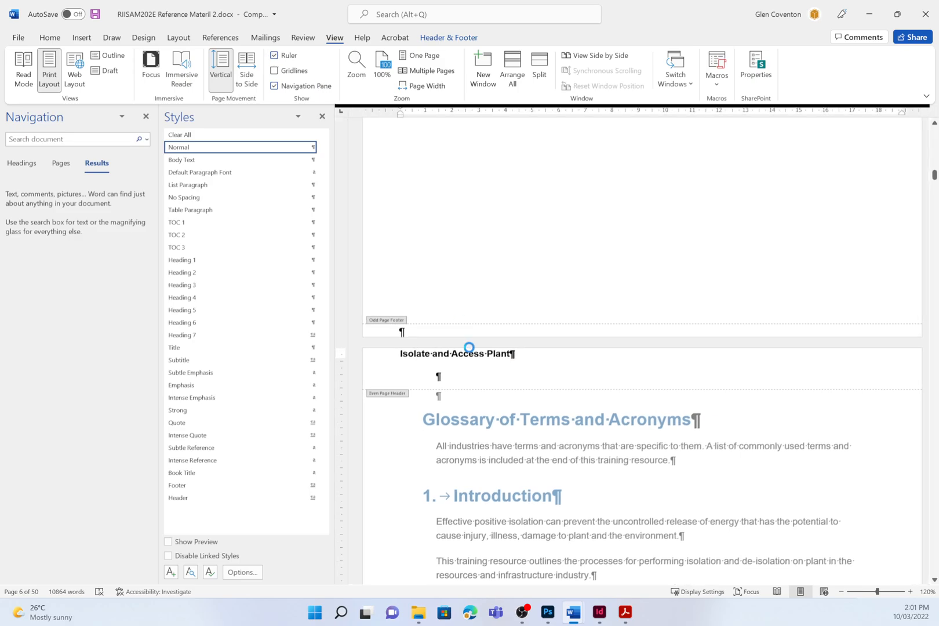
# Lower the even page header text to about 0.75 cm from the top of the page.
pyautogui.press('Escape')
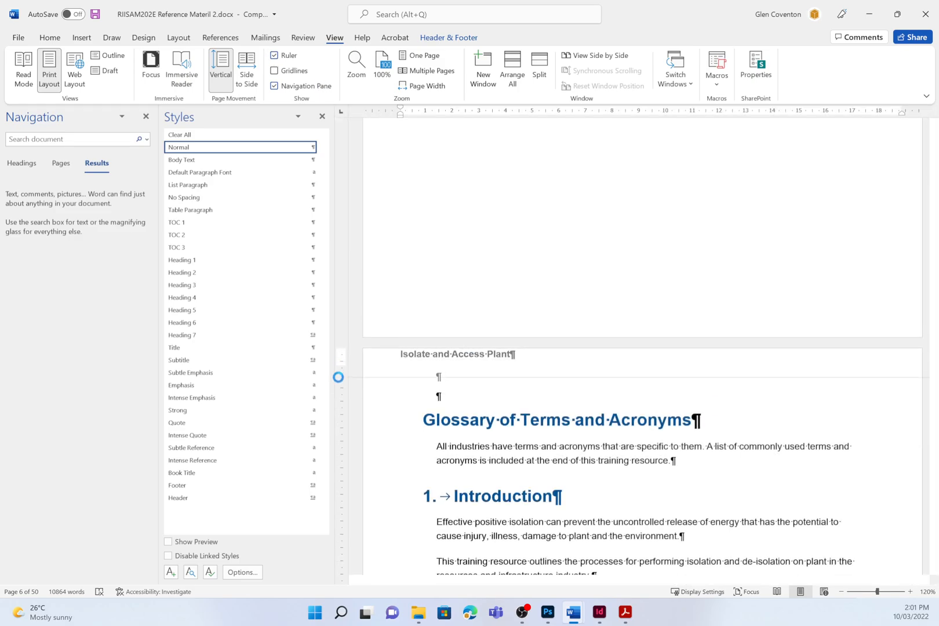
pyautogui.tripleClick(417, 359)
pyautogui.moveTo(344, 346); pyautogui.dragTo(340, 367)
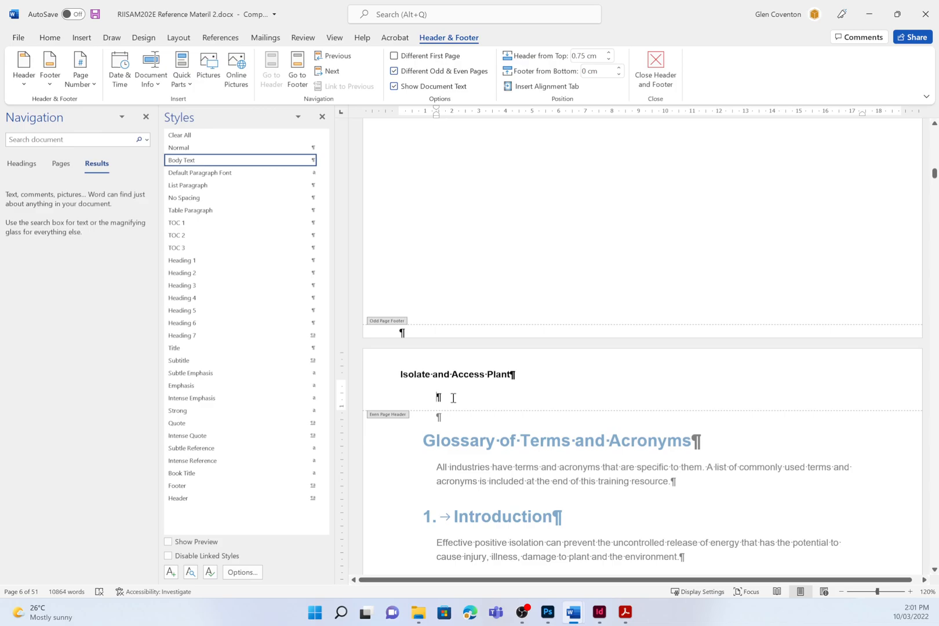
# Remove the empty paragraph below the header text and increase the page's top margin to about 2.3 cm.
pyautogui.press('BackSpace')
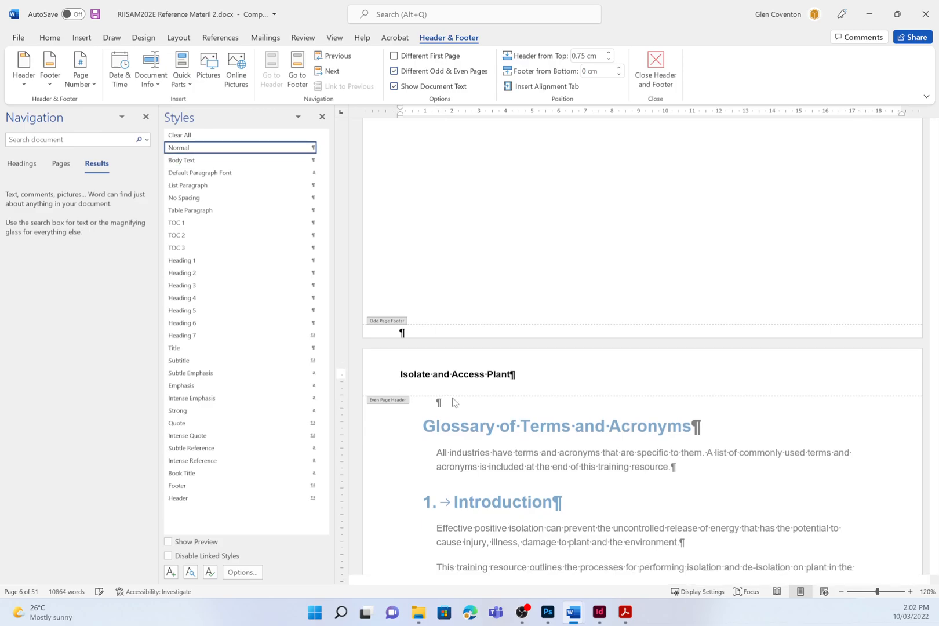
pyautogui.moveTo(340, 379); pyautogui.dragTo(341, 394)
pyautogui.doubleClick(570, 462)
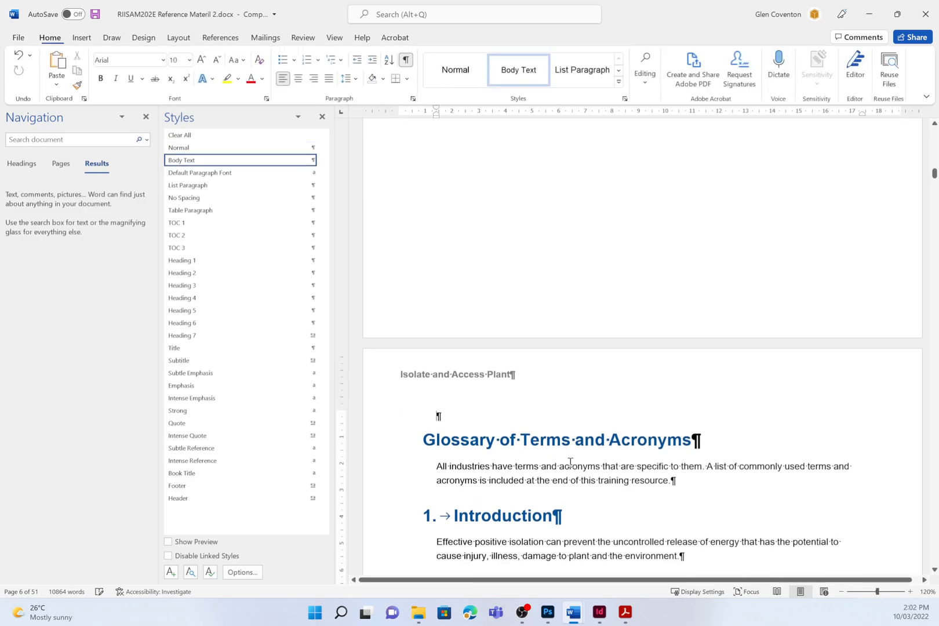
# Copy the "November, 2020" footer line from RIISAM202E Reference Matfdgerial.docx into the odd page footer of RIISAM202E Reference Materil 2.docx.
pyautogui.doubleClick(514, 313)
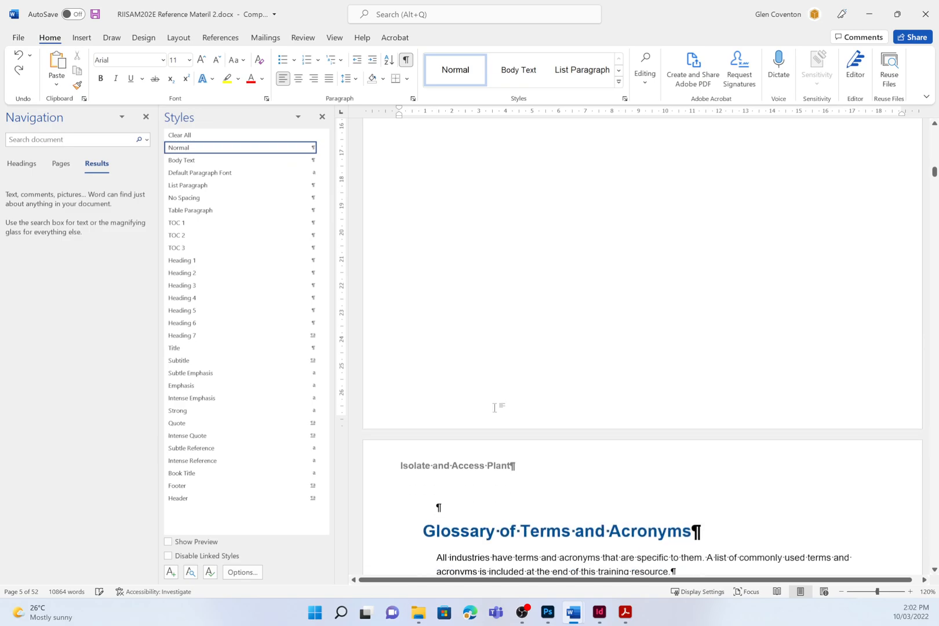
pyautogui.doubleClick(478, 424)
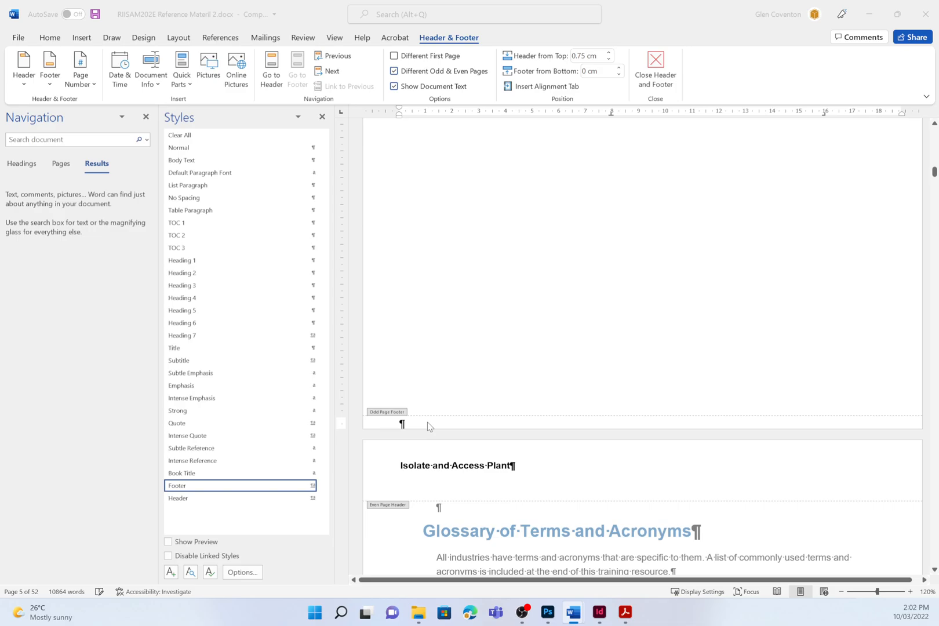
pyautogui.press('alt')
pyautogui.scroll(-3, 398, 419)
pyautogui.scroll(-10, 398, 418)
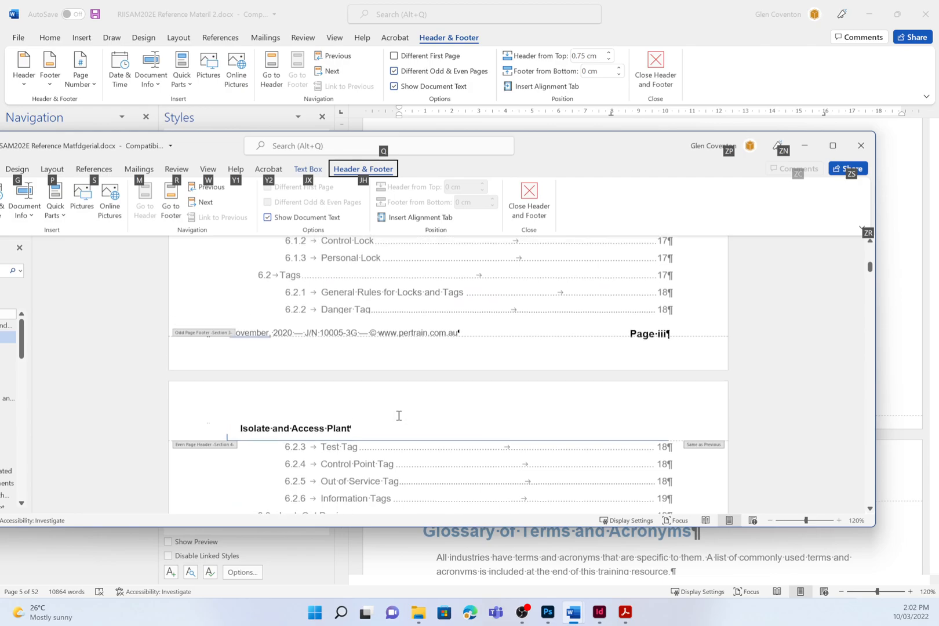
pyautogui.click(293, 337)
pyautogui.tripleClick(365, 341)
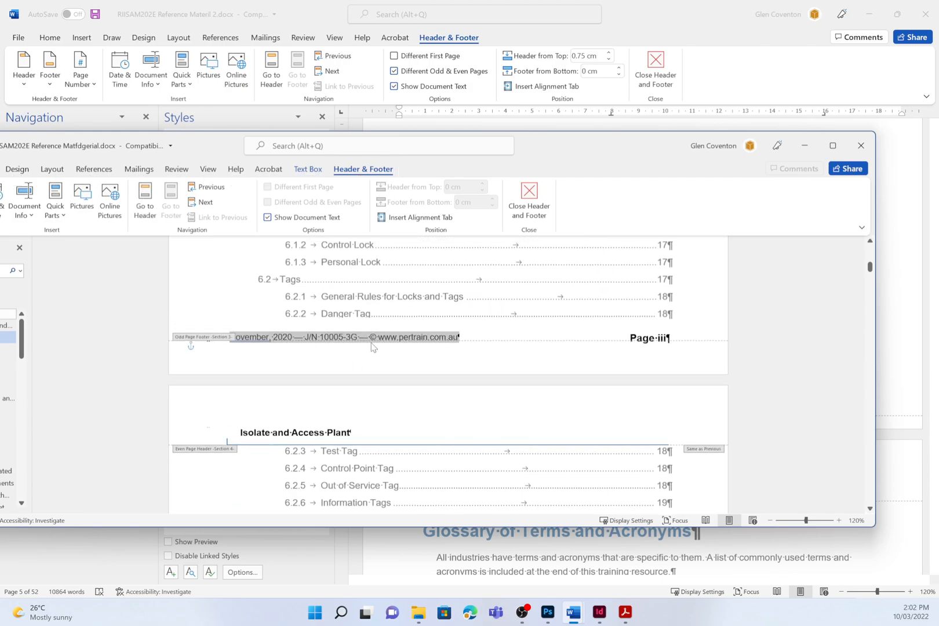
pyautogui.click(305, 17)
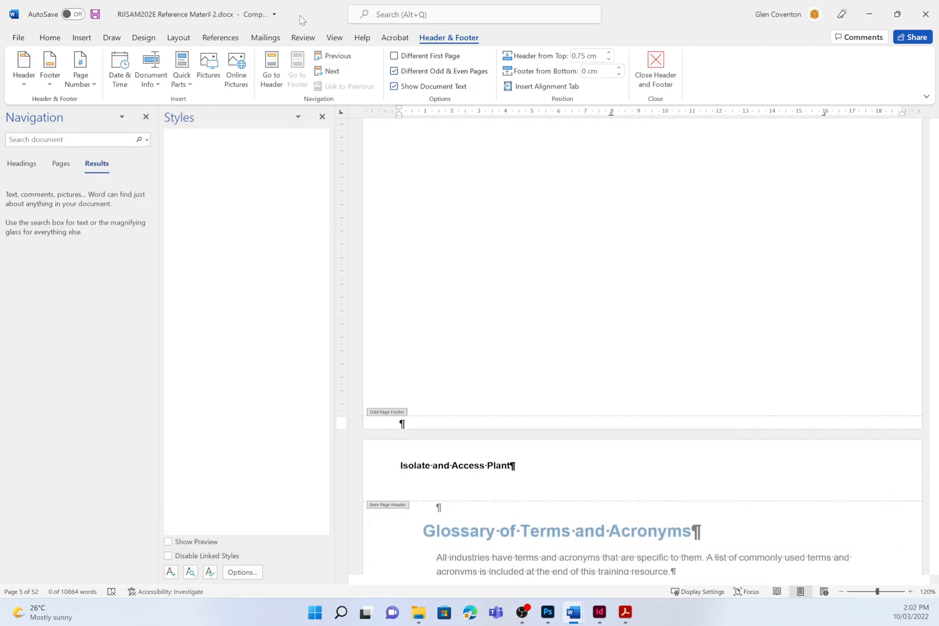
pyautogui.write('November, 2020 — J/N 10005-3G — © www.pertrain.com.au')
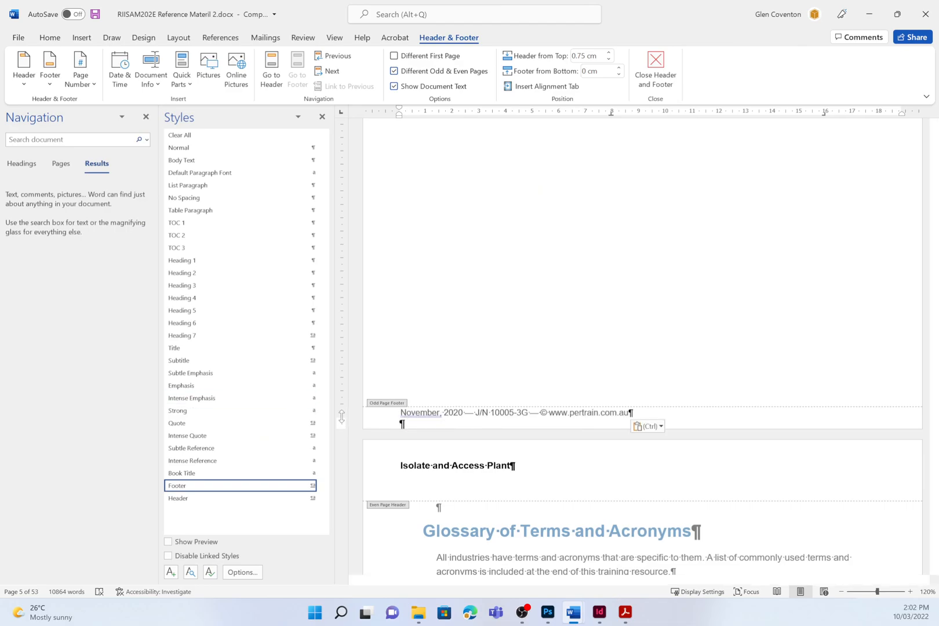
# Raise the odd page footer to about 0.51 cm from the page bottom and remove the empty paragraph below its text.
pyautogui.moveTo(340, 415); pyautogui.dragTo(344, 398)
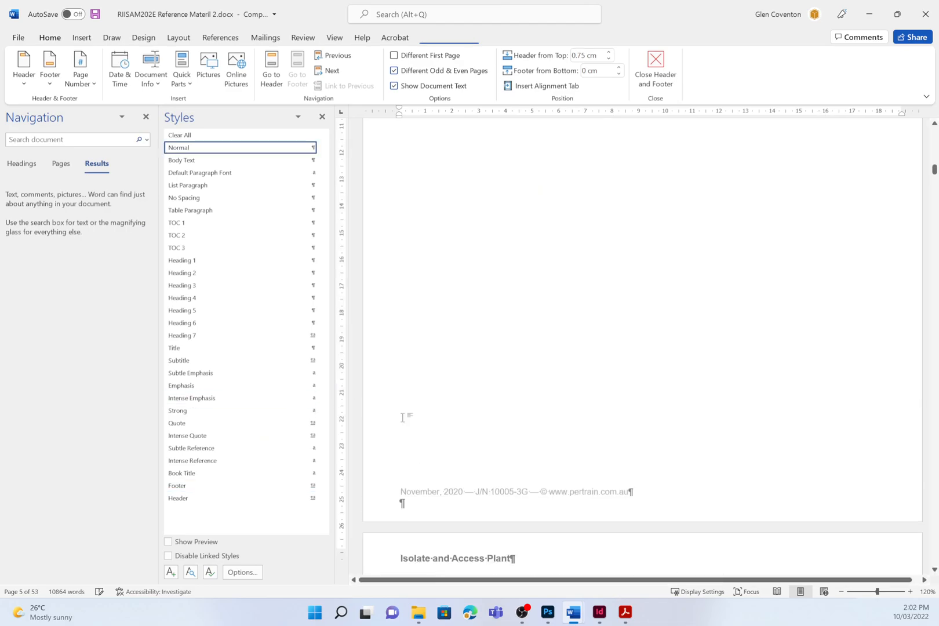
pyautogui.doubleClick(420, 525)
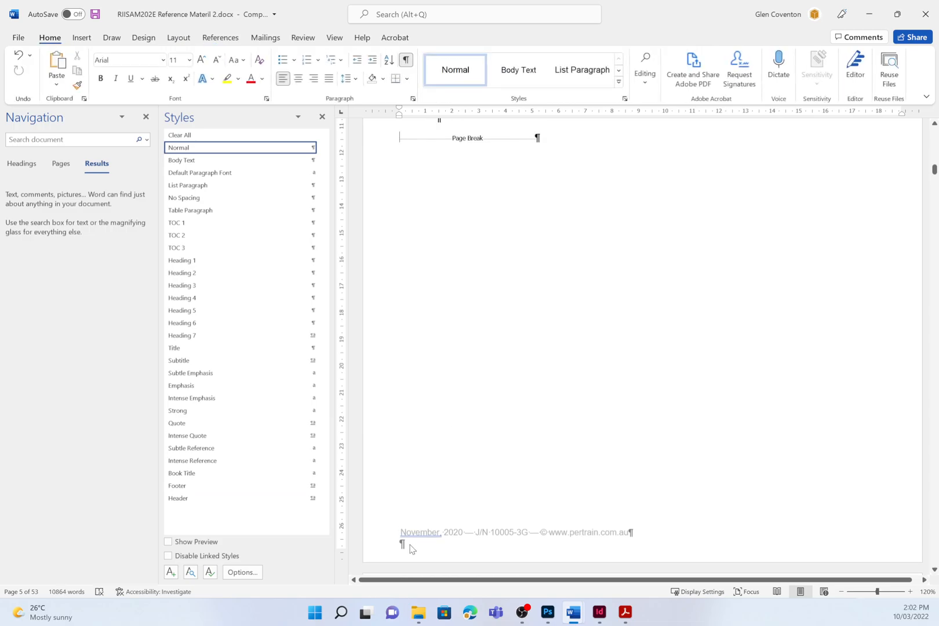
pyautogui.doubleClick(410, 547)
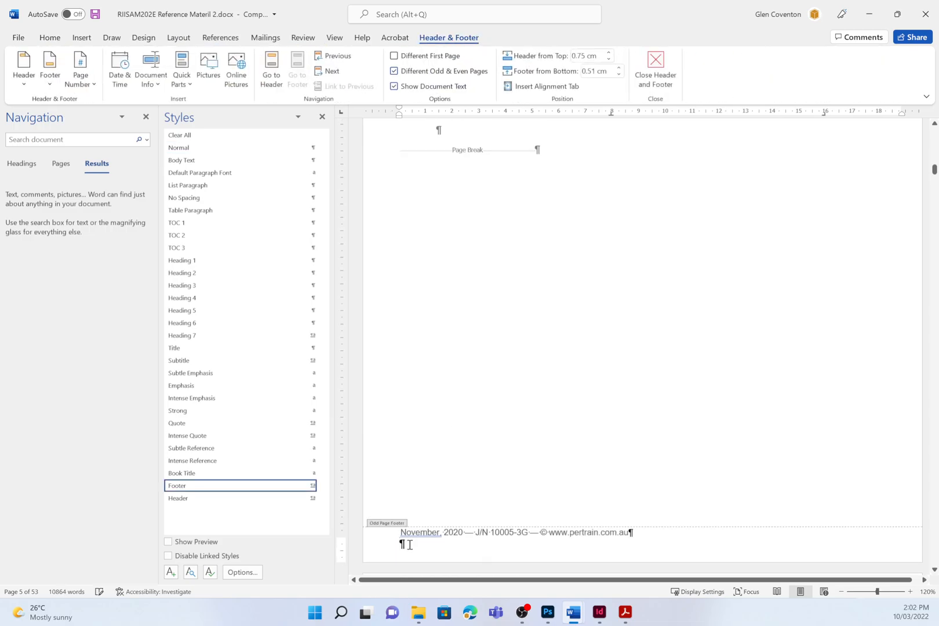
pyautogui.press('BackSpace')
# Add a tab after the footer's web address and set a left tab stop at 18 cm.
pyautogui.press('Tab')
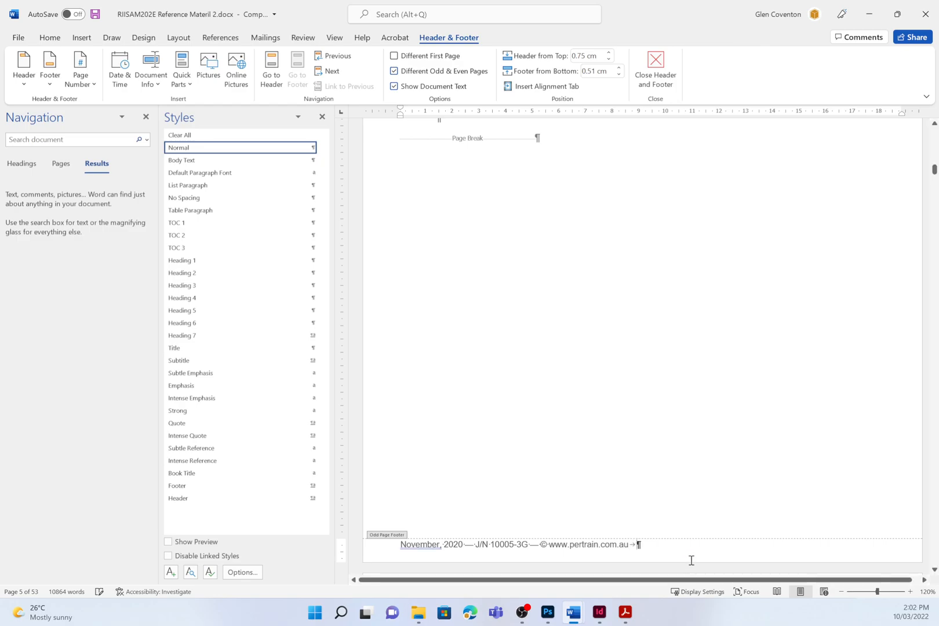
pyautogui.click(881, 112)
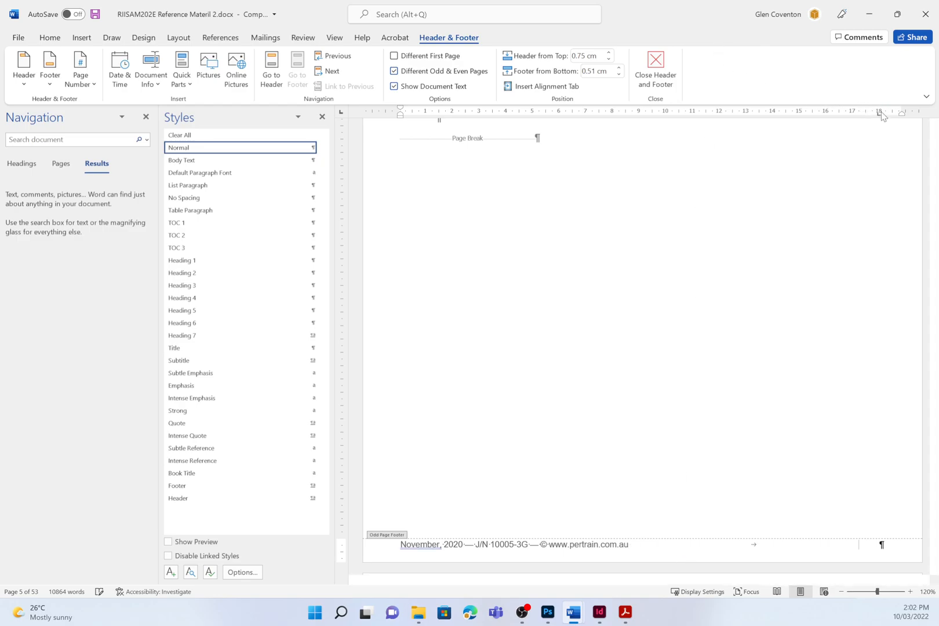
pyautogui.doubleClick(880, 113)
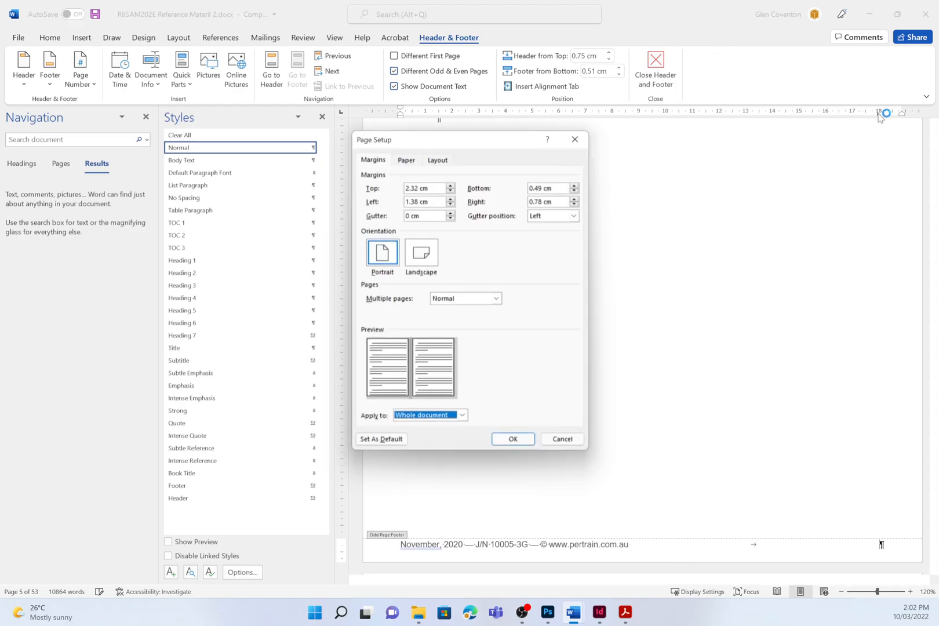
pyautogui.click(561, 440)
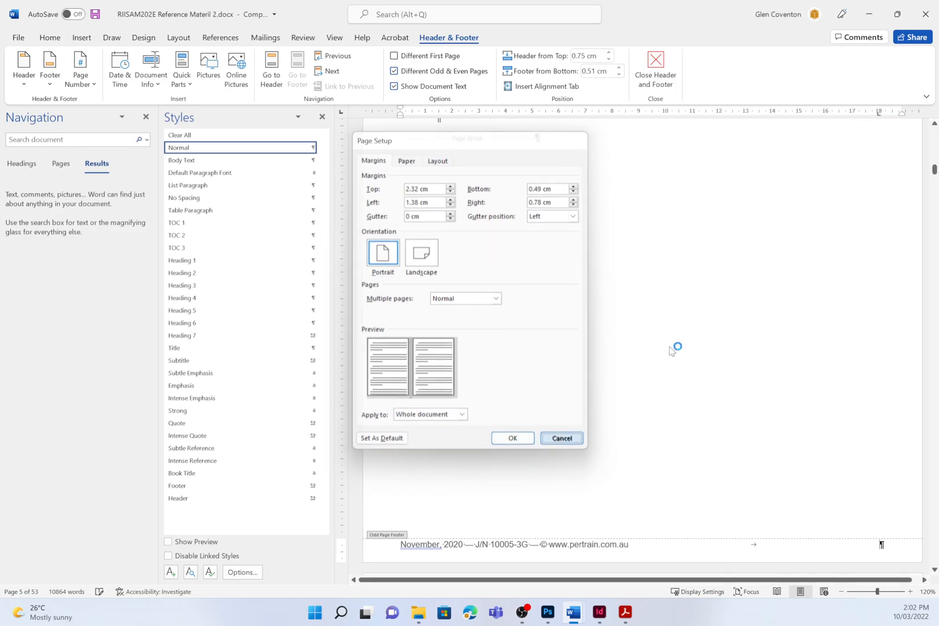
pyautogui.doubleClick(879, 112)
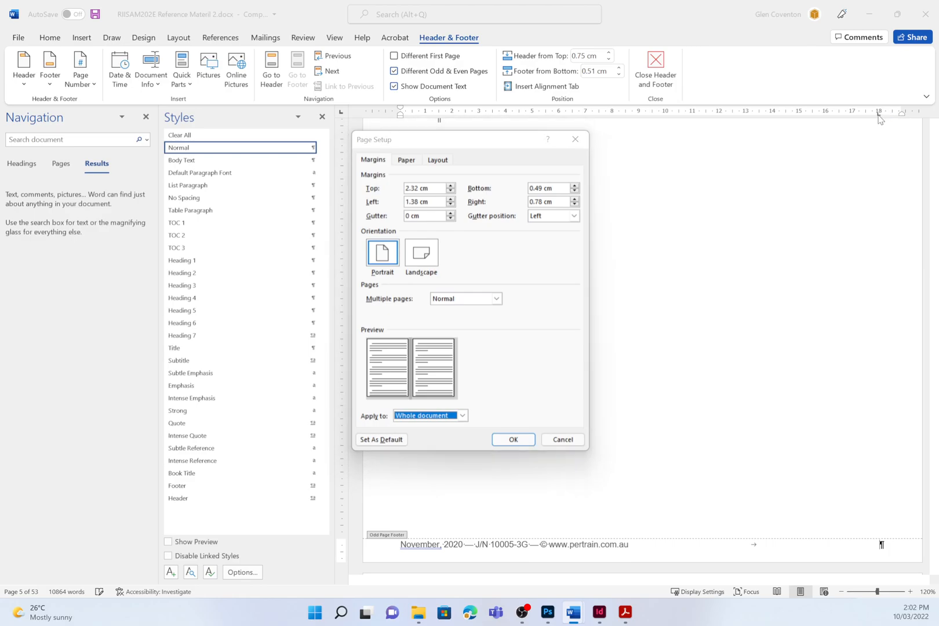
pyautogui.press('Escape')
# Change the footer's 18 cm tab stop to right alignment and add the text "Page" after the tab.
pyautogui.doubleClick(878, 114)
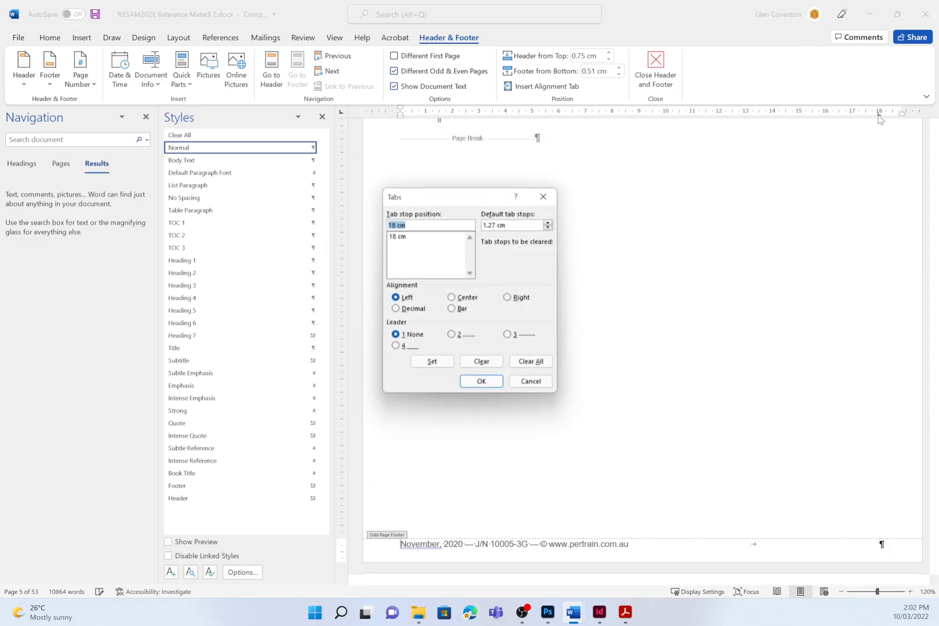
pyautogui.click(508, 298)
pyautogui.click(481, 381)
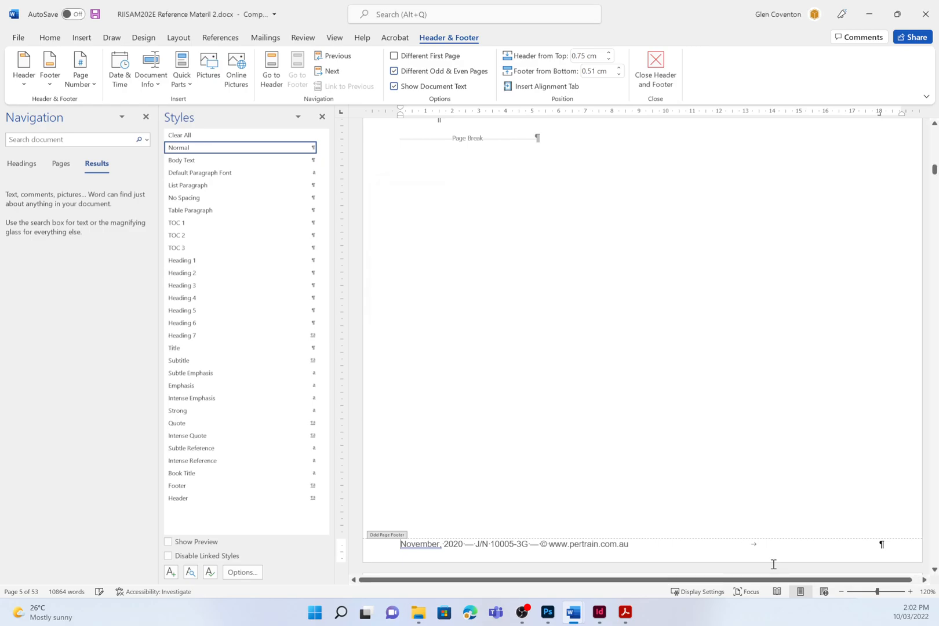
pyautogui.write('Page')
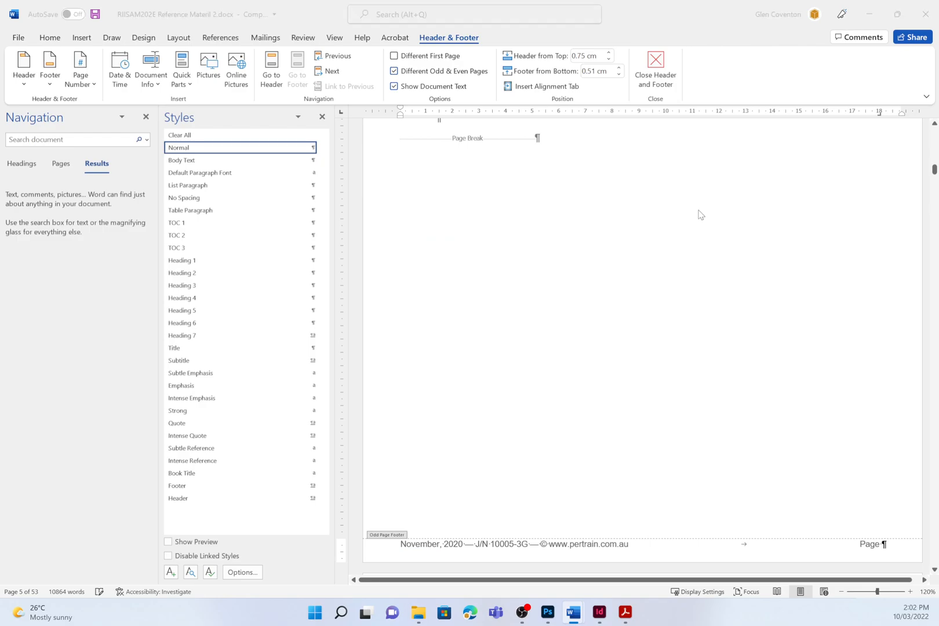
# Close RIISAM202E Reference Matfdgerial.docx without saving its changes.
pyautogui.hotkey('alt', 'Tab')
pyautogui.click(647, 333)
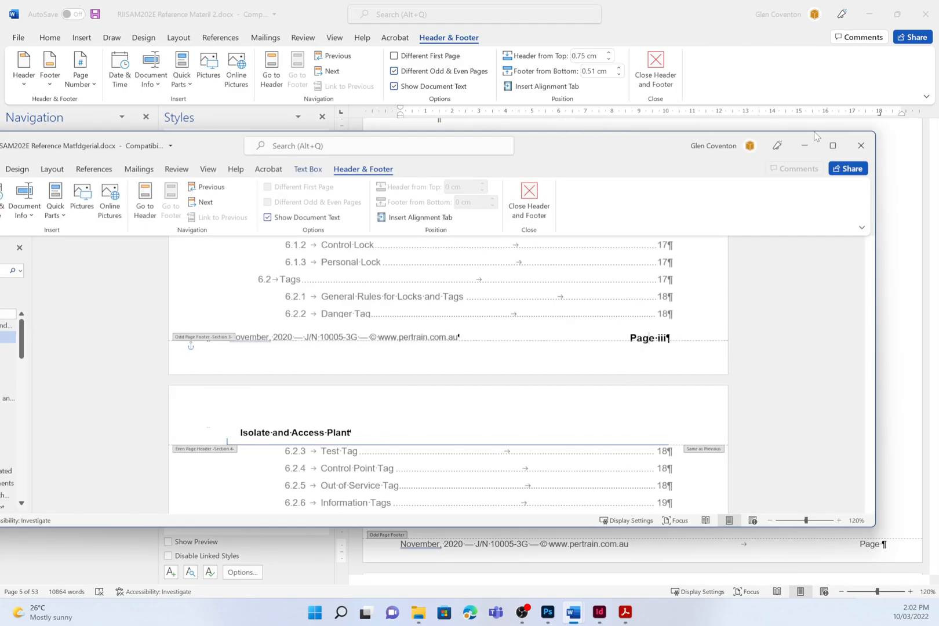
pyautogui.click(861, 145)
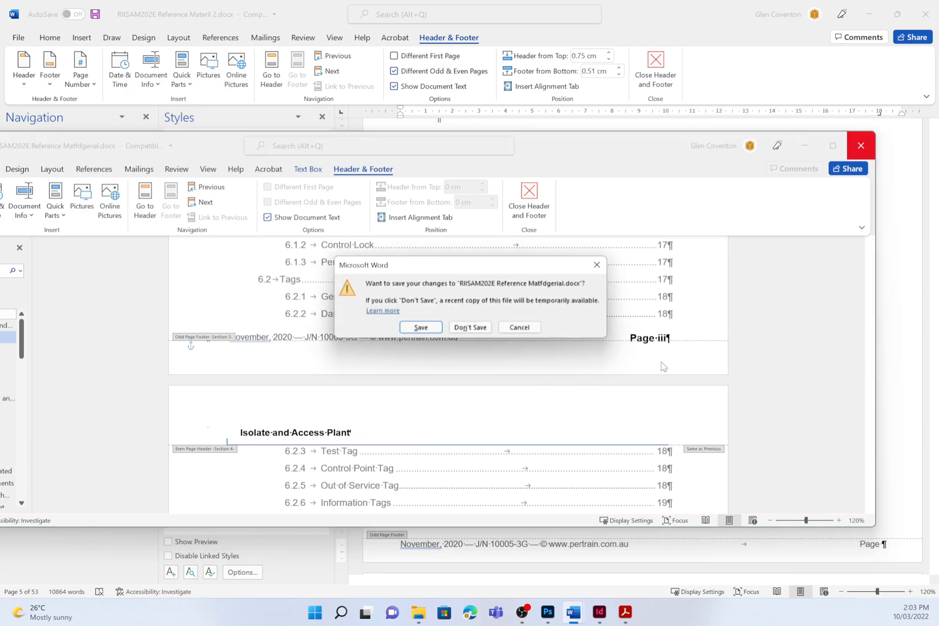
pyautogui.click(475, 328)
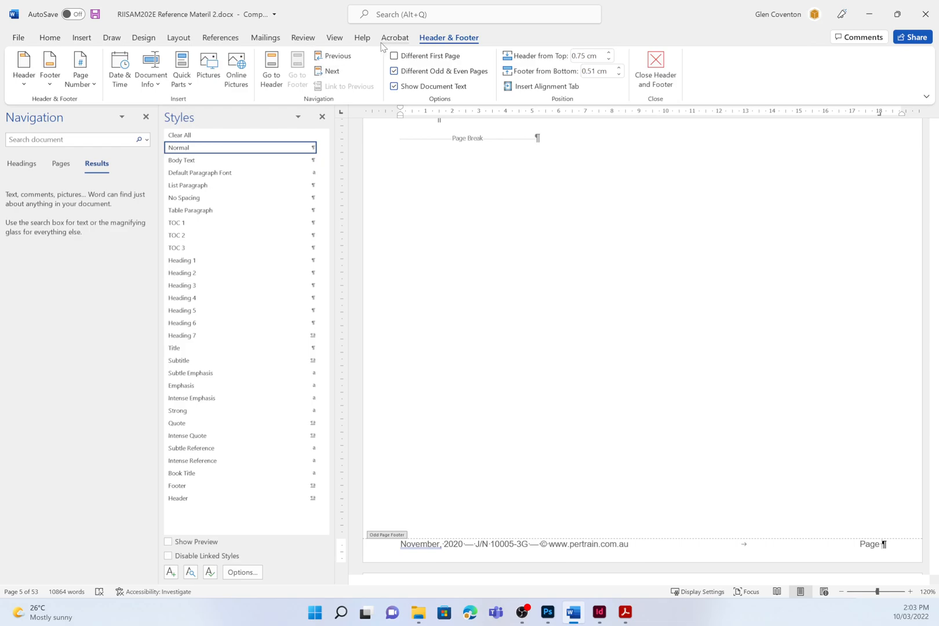
# Insert a Plain Number page number after "Page" in the odd page footer and return to the document body.
pyautogui.click(179, 38)
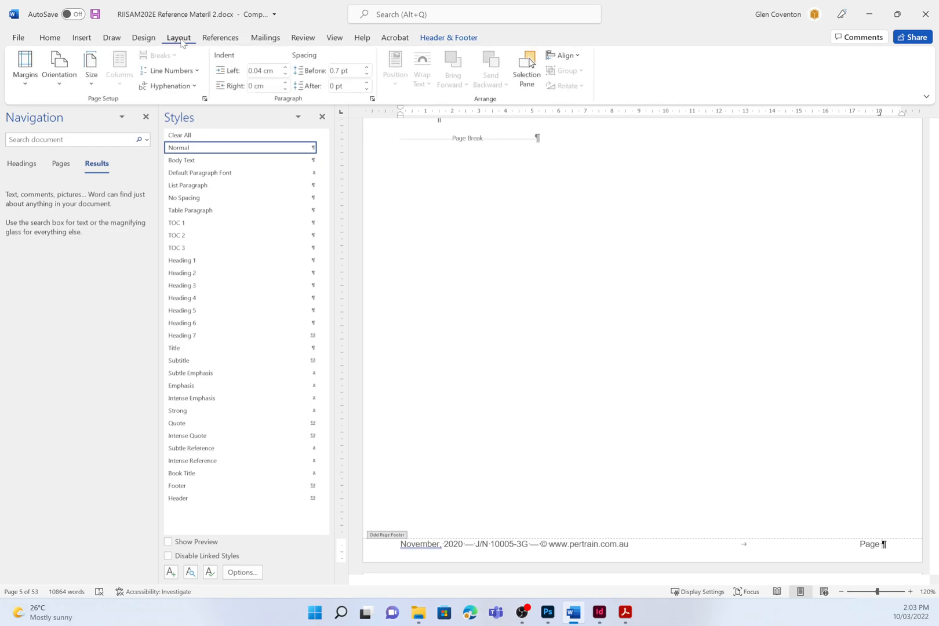
pyautogui.click(95, 38)
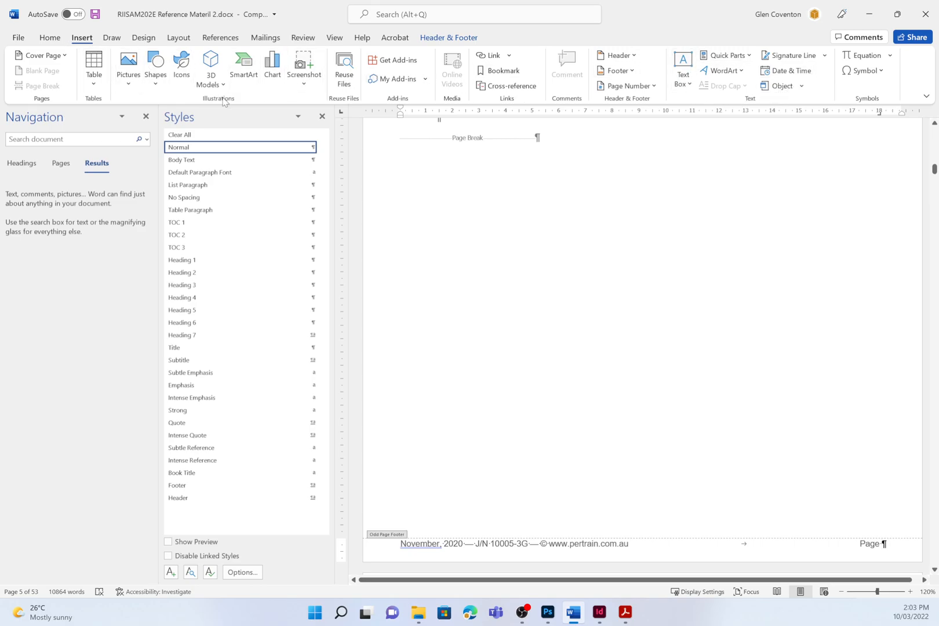
pyautogui.click(655, 87)
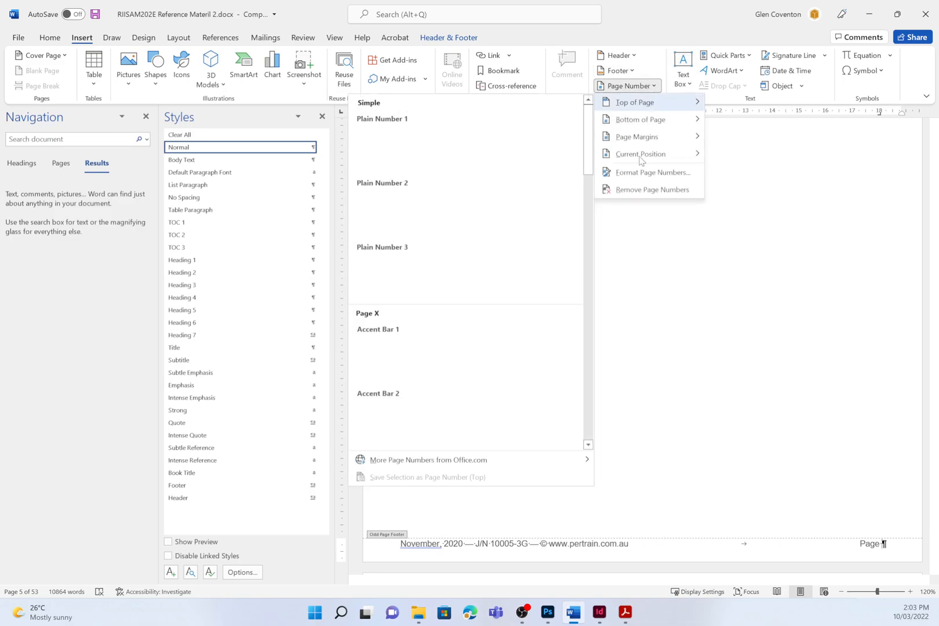
pyautogui.moveTo(640, 159)
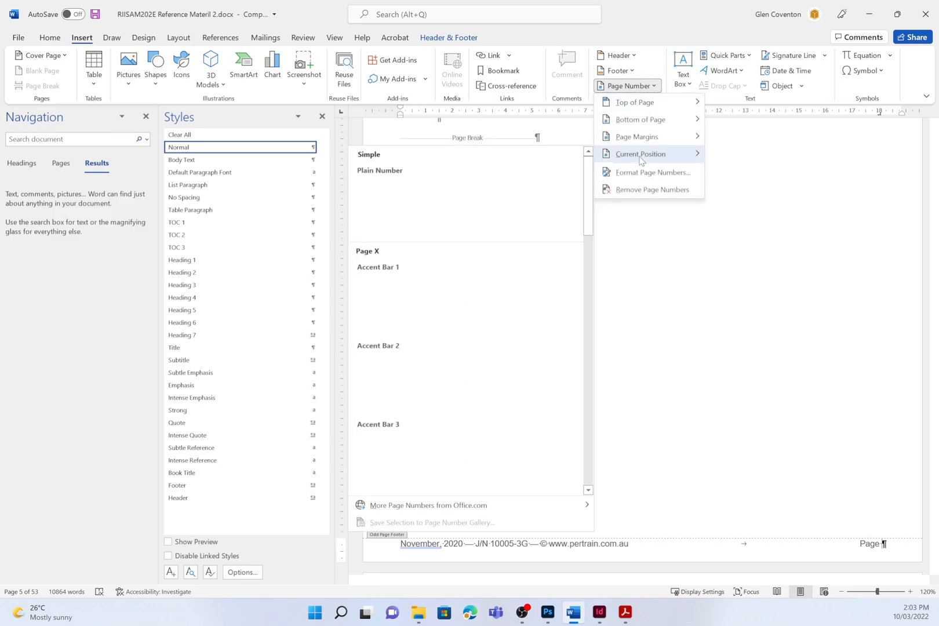
pyautogui.click(394, 212)
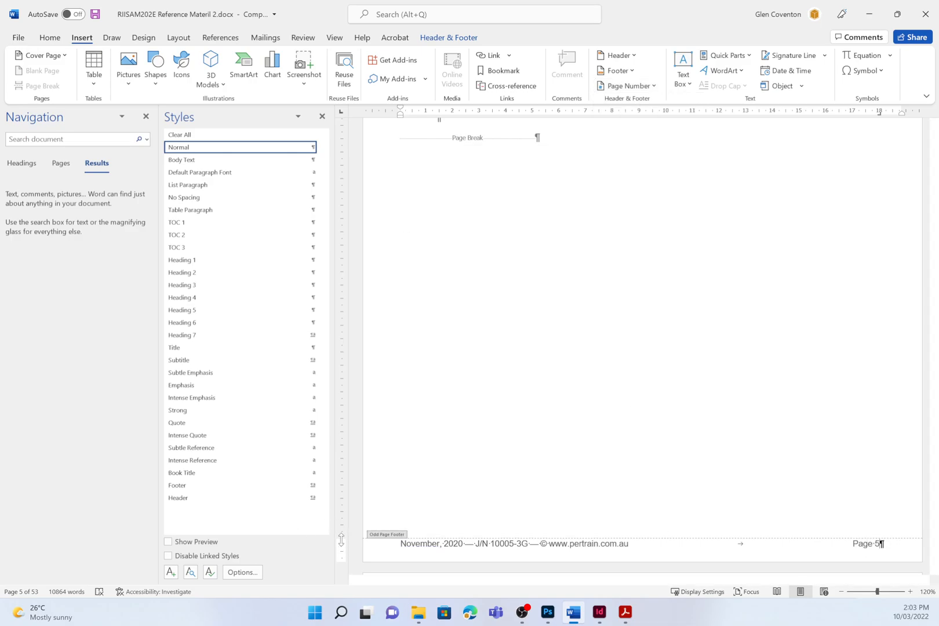
pyautogui.press('Escape')
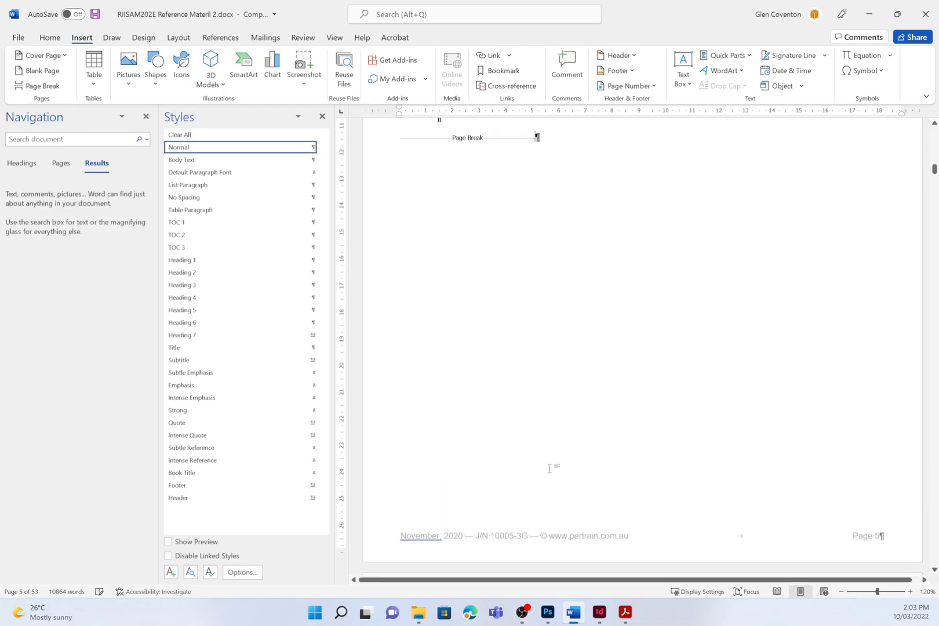
# Remove the empty paragraph above "Glossary of Terms and Acronyms", plus the line break and one empty paragraph above "2. Isolation".
pyautogui.scroll(-7, 553, 465)
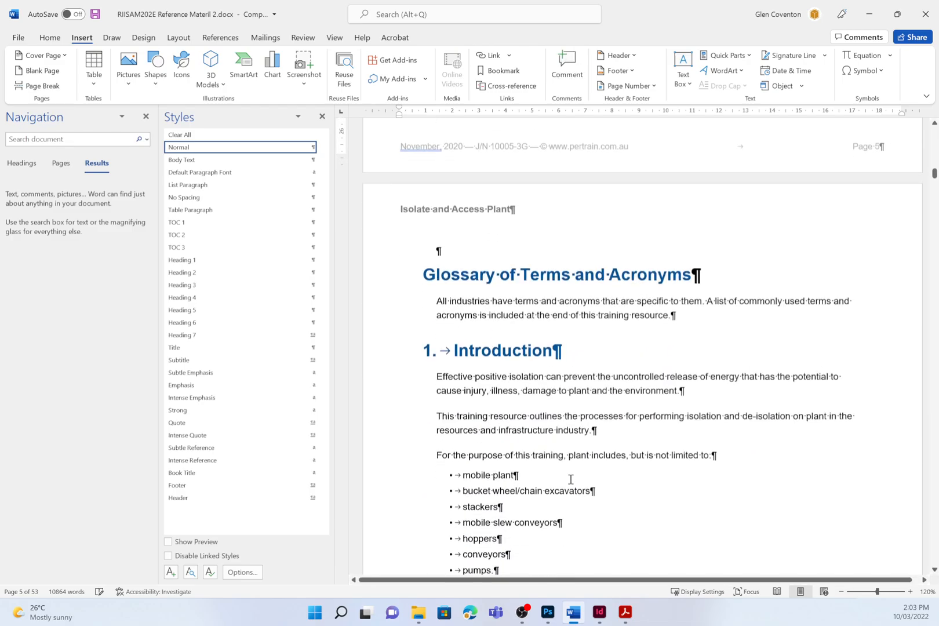
pyautogui.scroll(-3, 451, 245)
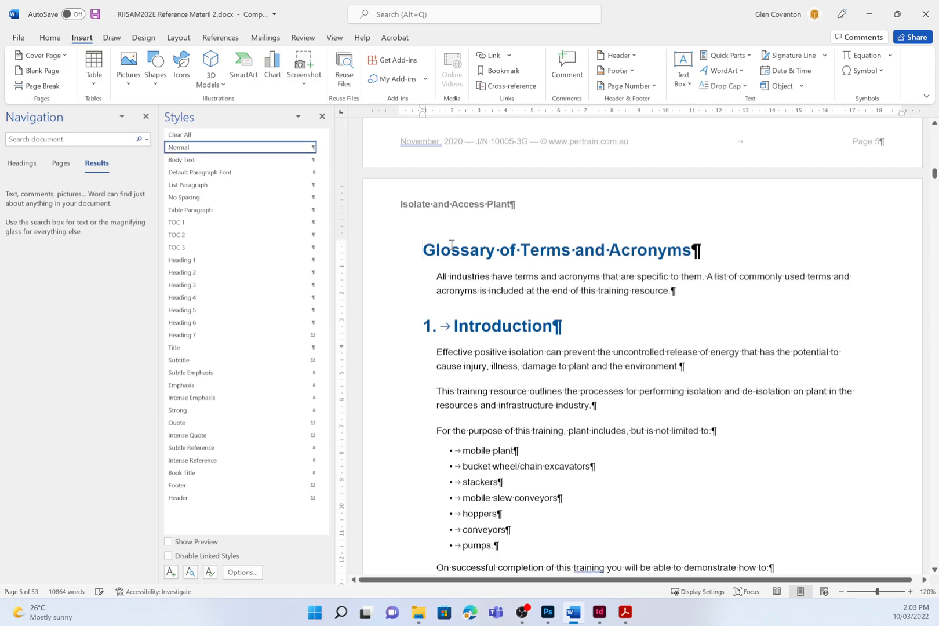
pyautogui.scroll(-8, 613, 331)
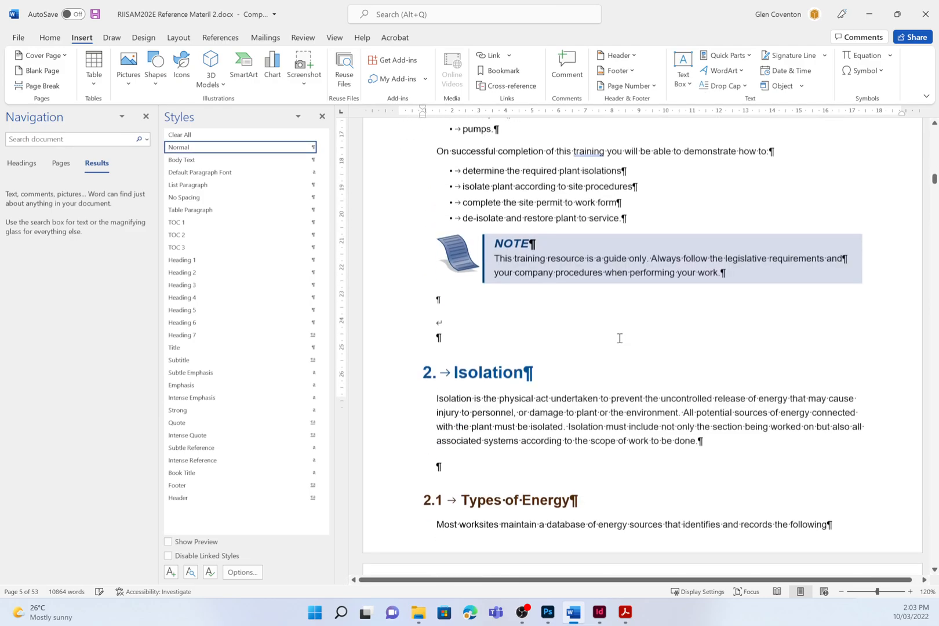
pyautogui.click(445, 154)
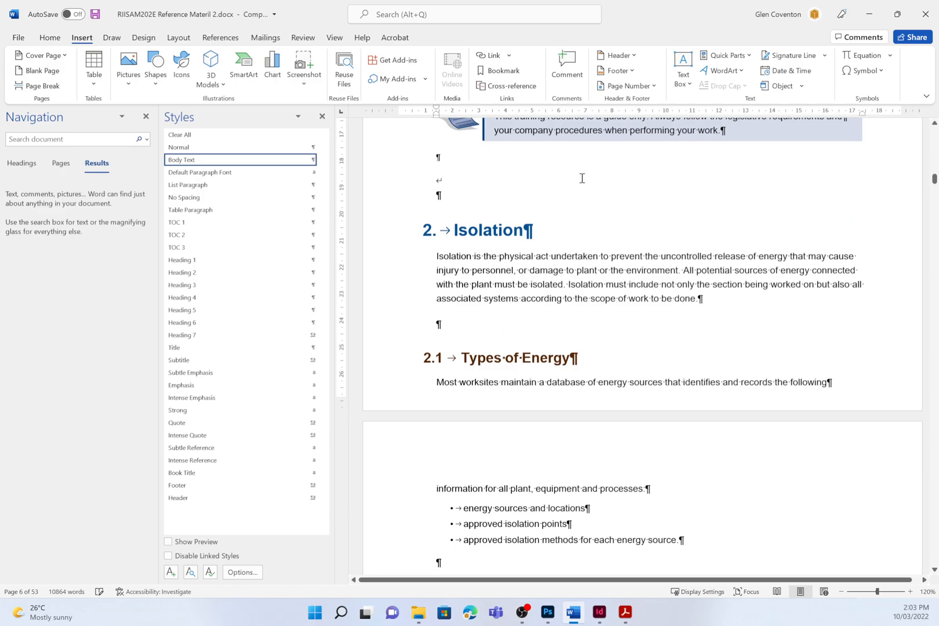
pyautogui.press('Delete')
pyautogui.press('Delete')
pyautogui.press('Delete')
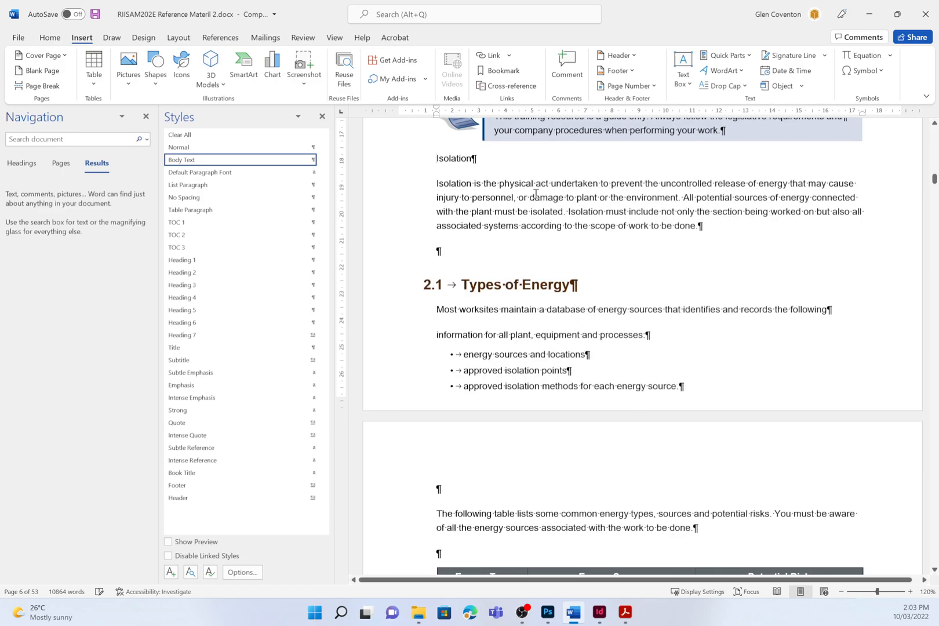
pyautogui.hotkey('ctrl', 'z')
# Try to close the gap above the "Isolation" heading by deleting backwards from its start, and undo the deletions.
pyautogui.click(447, 191)
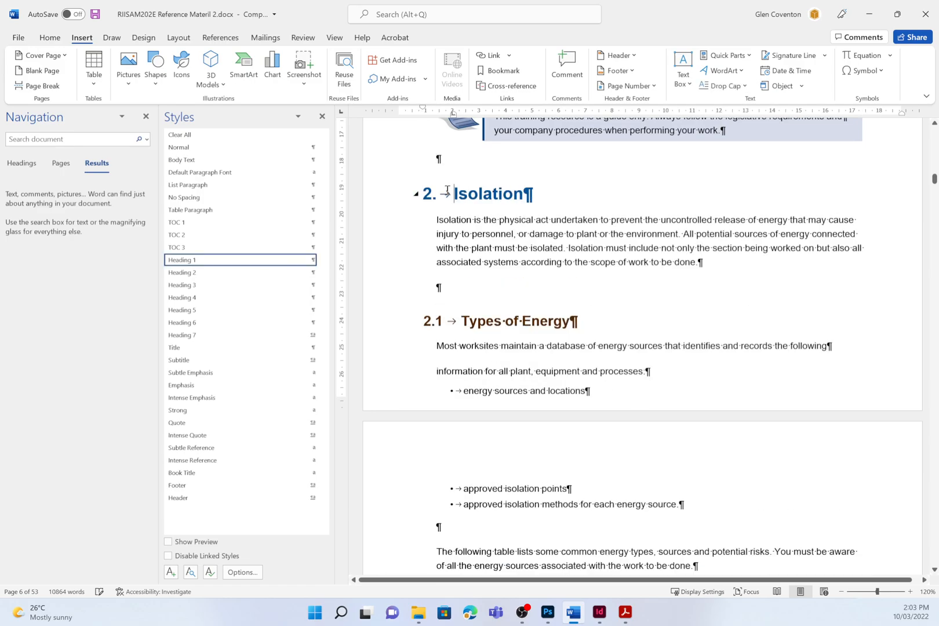
pyautogui.press('BackSpace')
pyautogui.press('BackSpace')
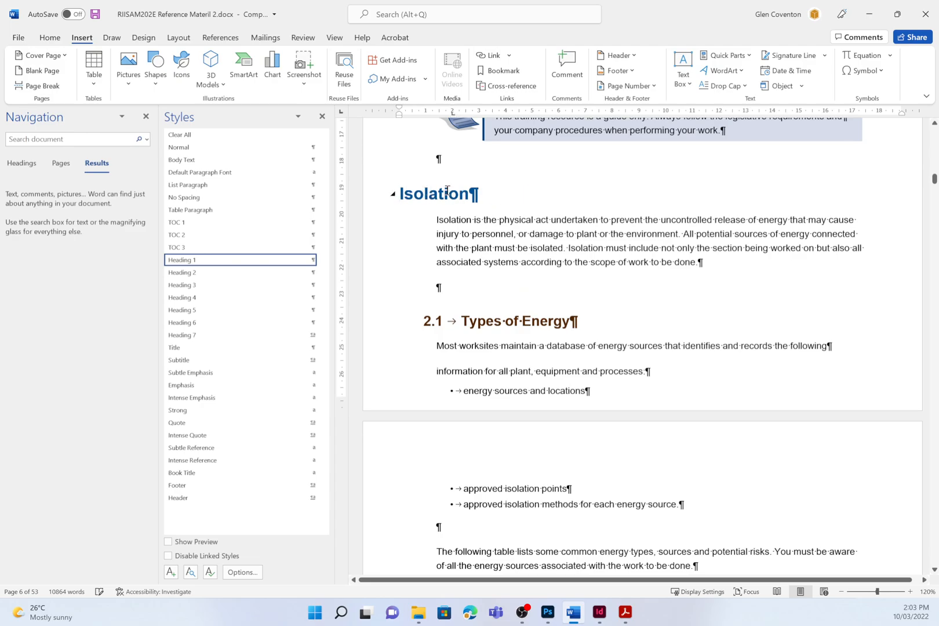
pyautogui.hotkey('ctrl', 'z')
pyautogui.hotkey('ctrl', 'z')
pyautogui.click(441, 171)
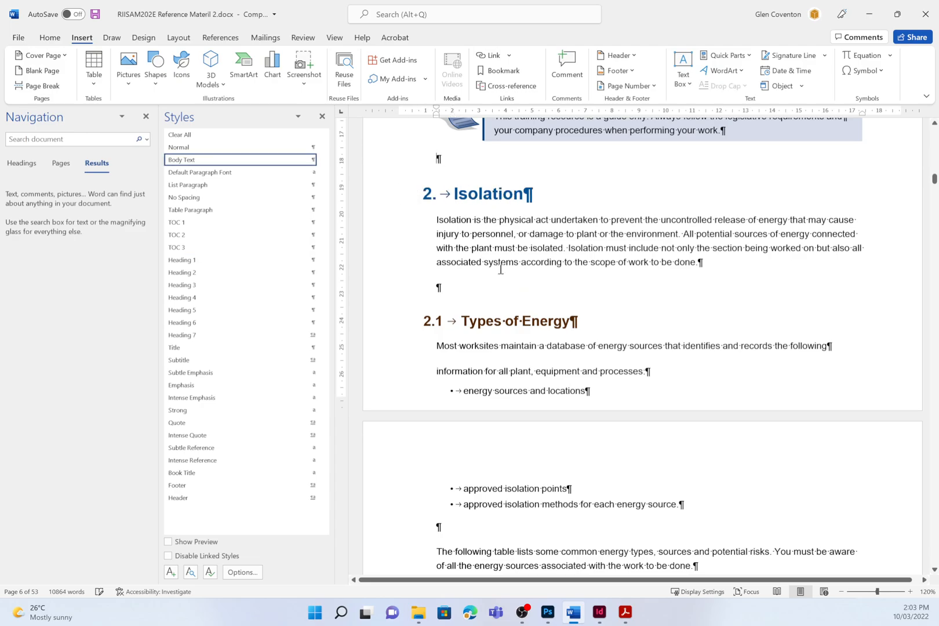
# Insert a page break before the "2.1 Types of Energy" heading and remove the empty paragraph above it.
pyautogui.click(478, 287)
pyautogui.press('BackSpace')
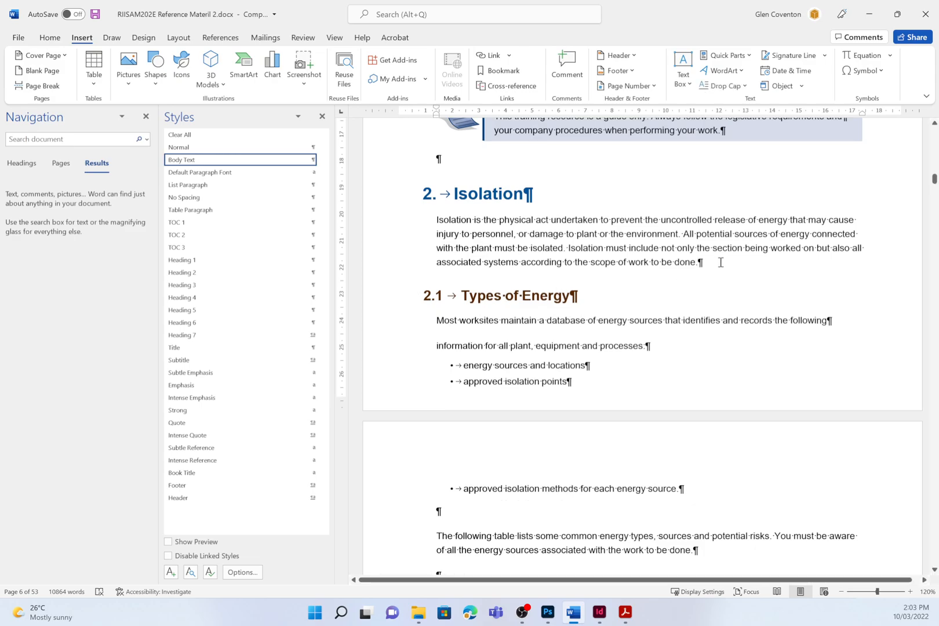
pyautogui.hotkey('ctrl', 'z')
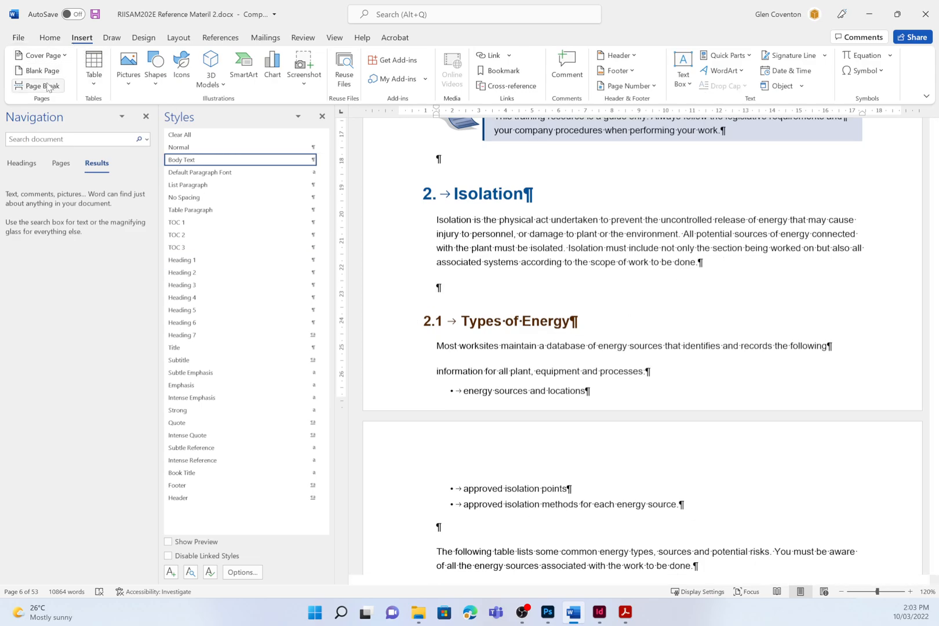
pyautogui.click(48, 86)
pyautogui.scroll(-3, 476, 371)
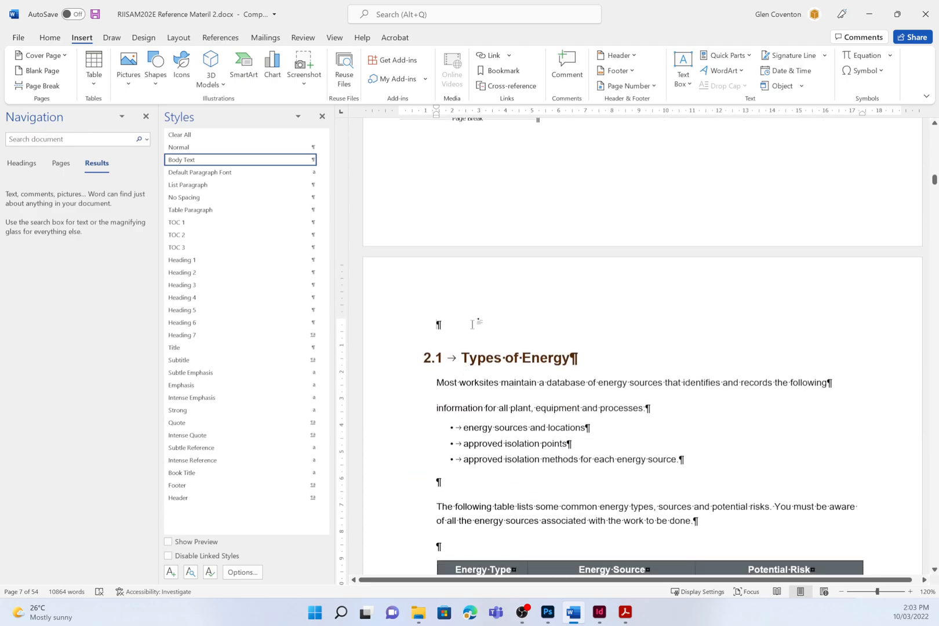
pyautogui.press('Delete')
pyautogui.scroll(-2, 465, 329)
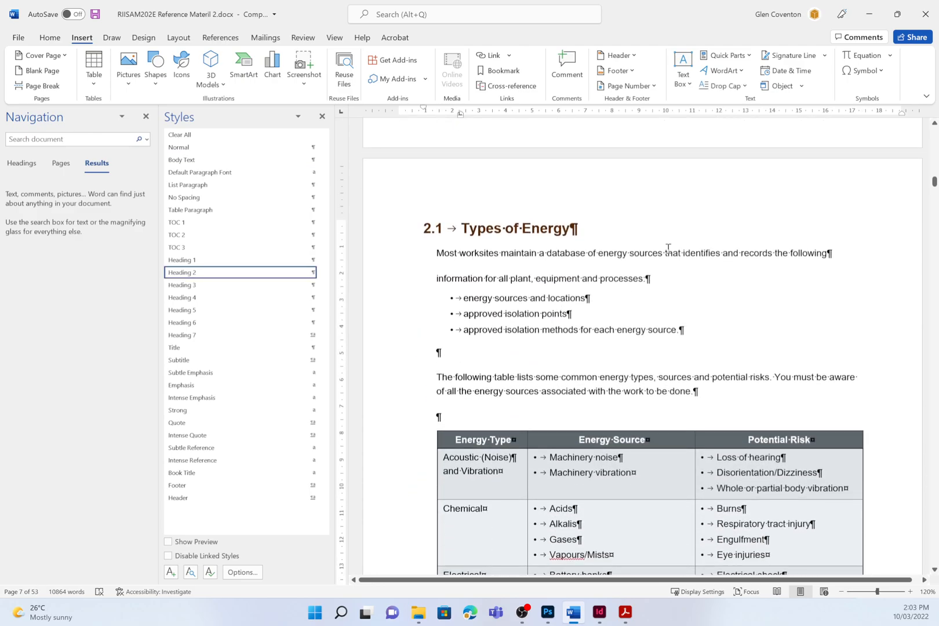
# Remove the empty paragraphs before and after the "The following table lists some common energy types" paragraph.
pyautogui.scroll(-3, 551, 277)
pyautogui.click(461, 281)
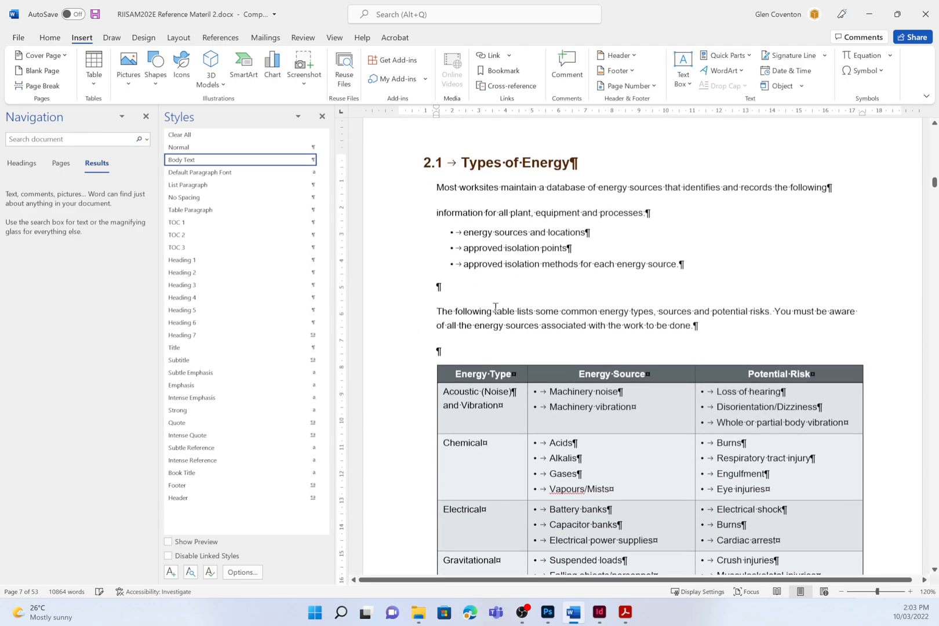
pyautogui.press('Delete')
pyautogui.click(476, 317)
pyautogui.press('Delete')
pyautogui.scroll(-5, 551, 324)
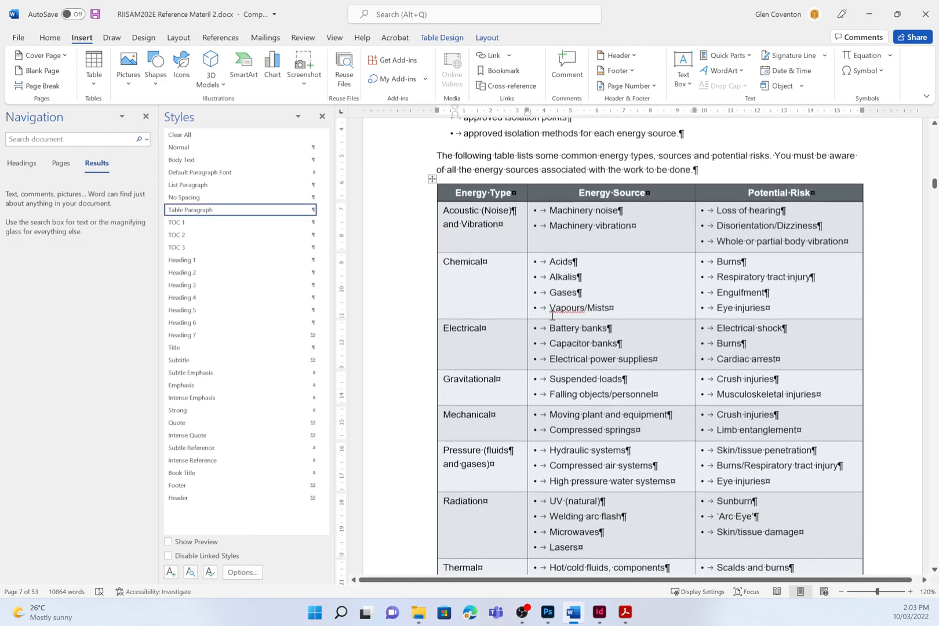
# View the indent and spacing settings of the paragraph introducing the energy types table.
pyautogui.doubleClick(595, 157)
pyautogui.scroll(5, 599, 243)
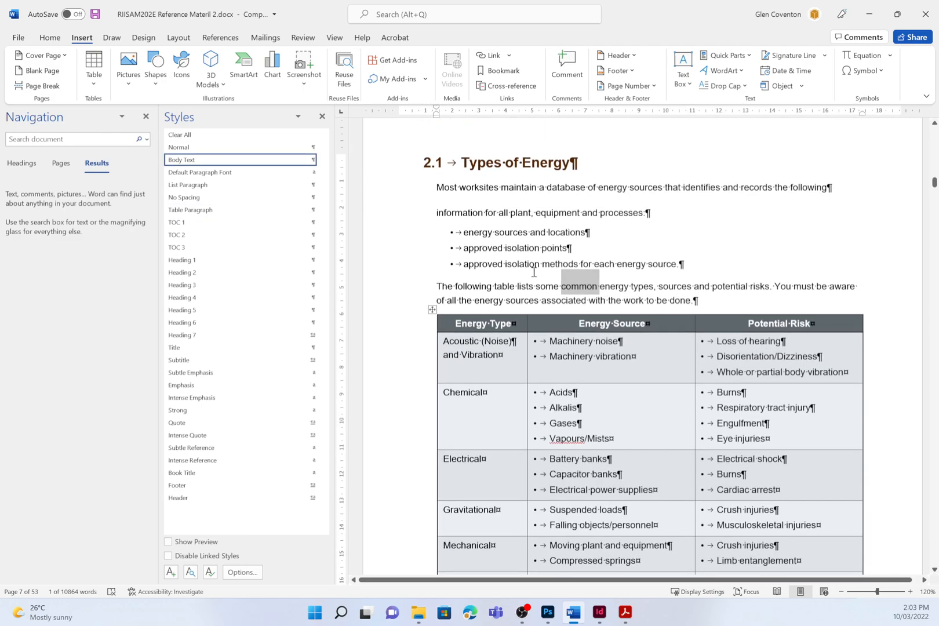
pyautogui.click(180, 39)
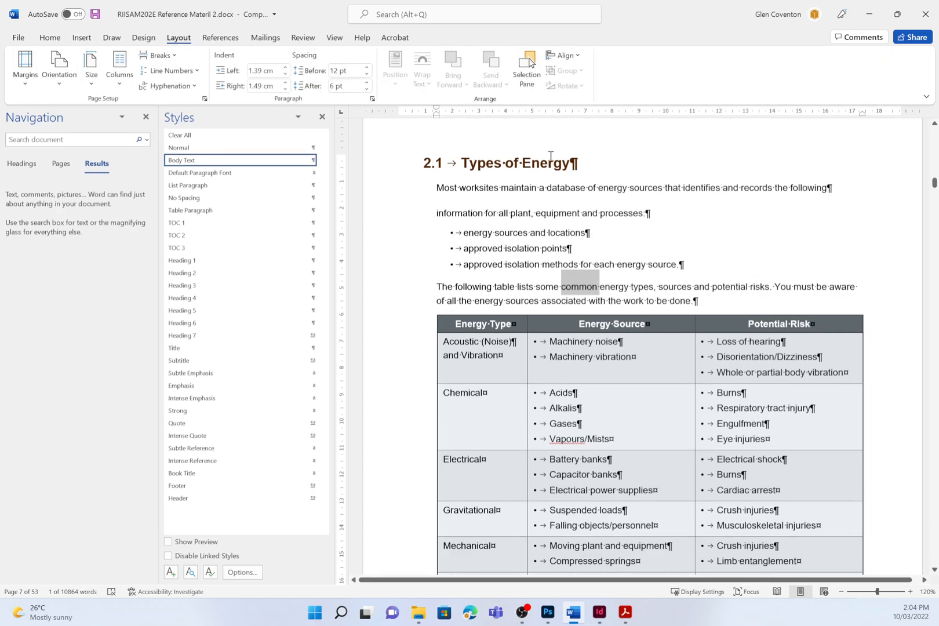
# Remove the line break and extra empty paragraph below the energy types table, moving the NOTE box up under it.
pyautogui.scroll(-10, 612, 286)
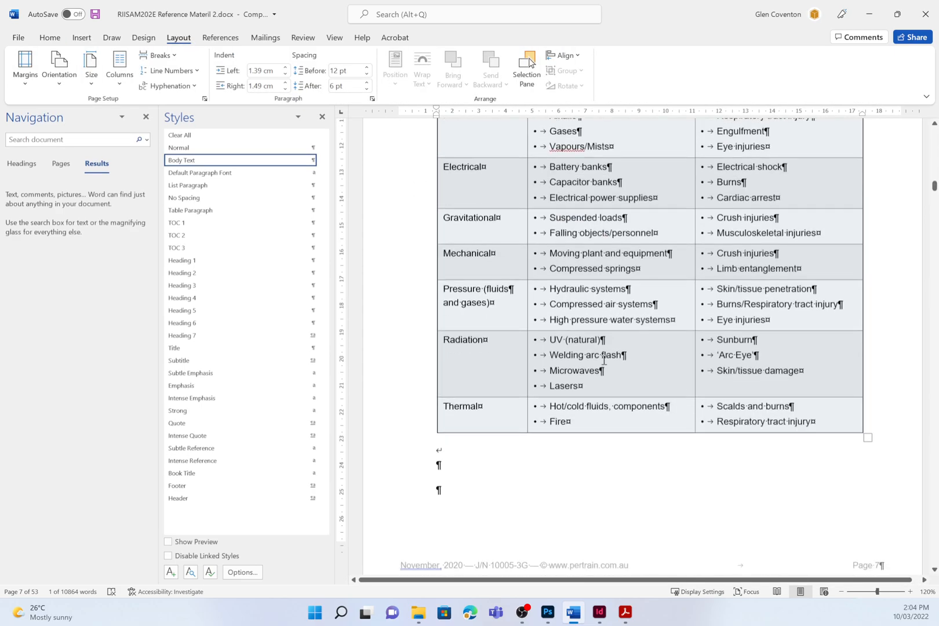
pyautogui.scroll(-1, 472, 283)
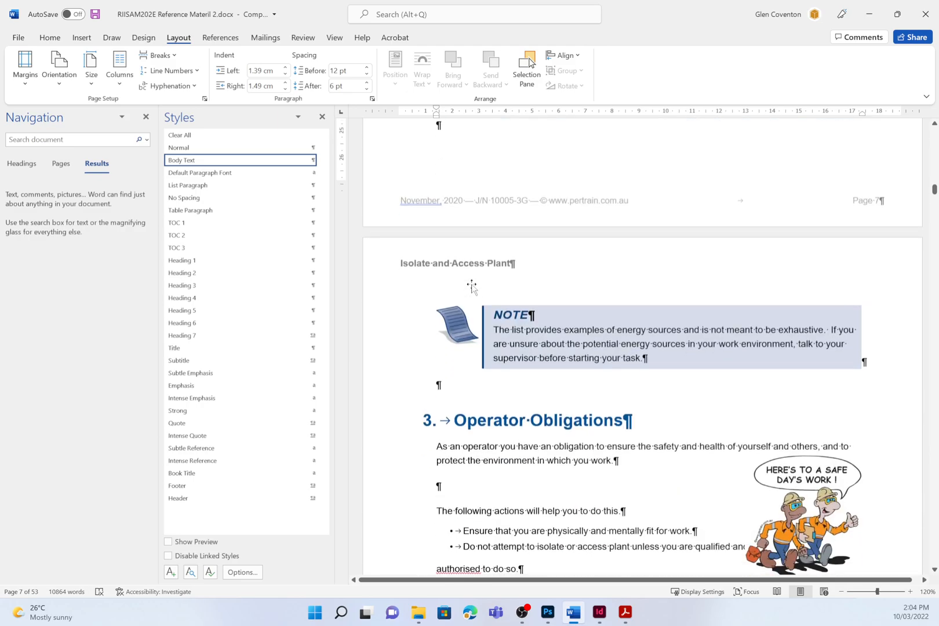
pyautogui.press('BackSpace')
pyautogui.press('BackSpace')
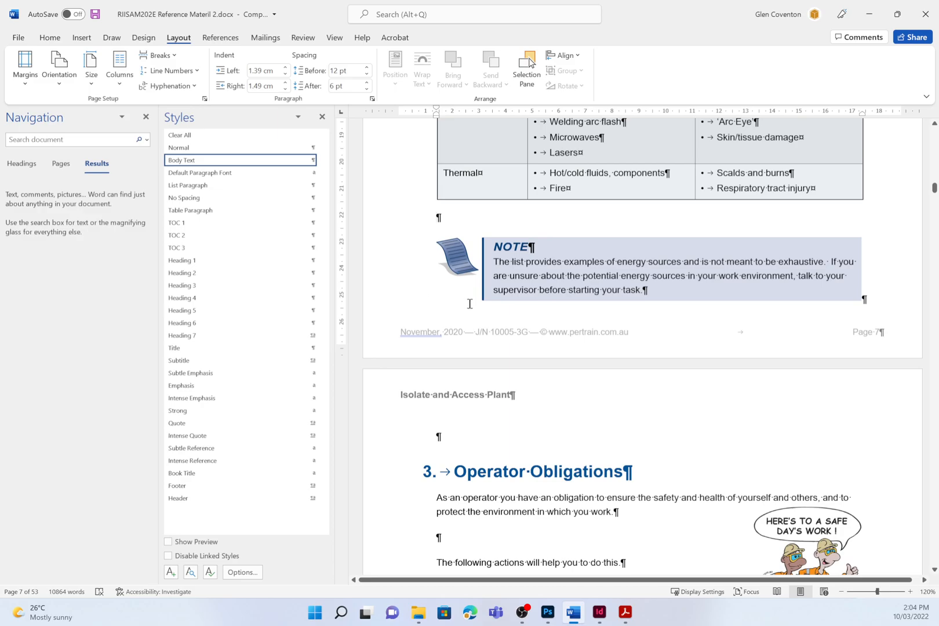
# Remove the empty paragraphs above the "3. Operator Obligations" heading and above "The following actions will help you to do this.".
pyautogui.press('BackSpace')
pyautogui.scroll(-3, 444, 431)
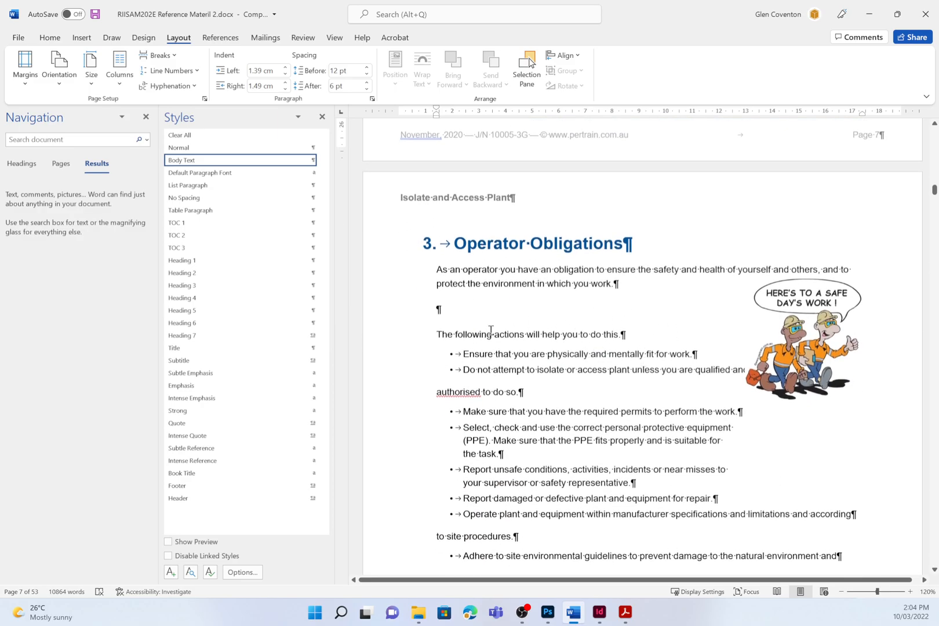
pyautogui.click(459, 310)
pyautogui.press('BackSpace')
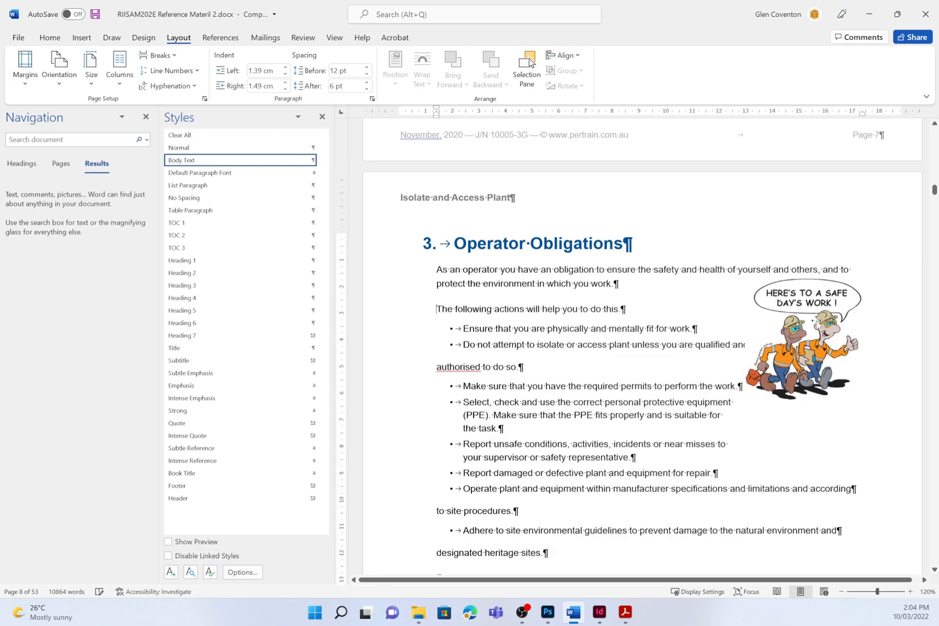
# Set the "Here's to a safe day's work" cartoon to Square text wrapping and move it slightly up and outward beside the introductory text.
pyautogui.click(834, 337)
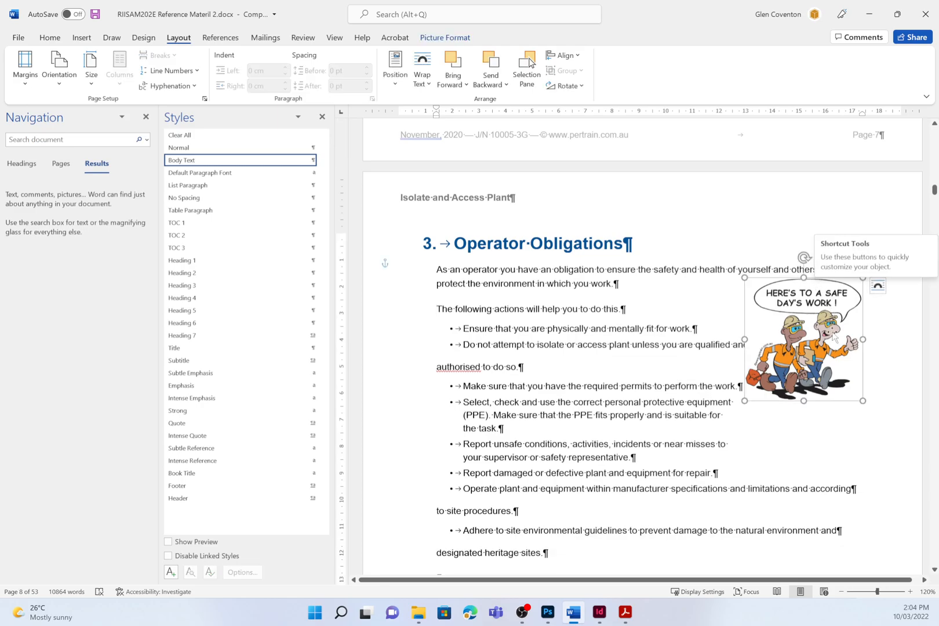
pyautogui.click(879, 290)
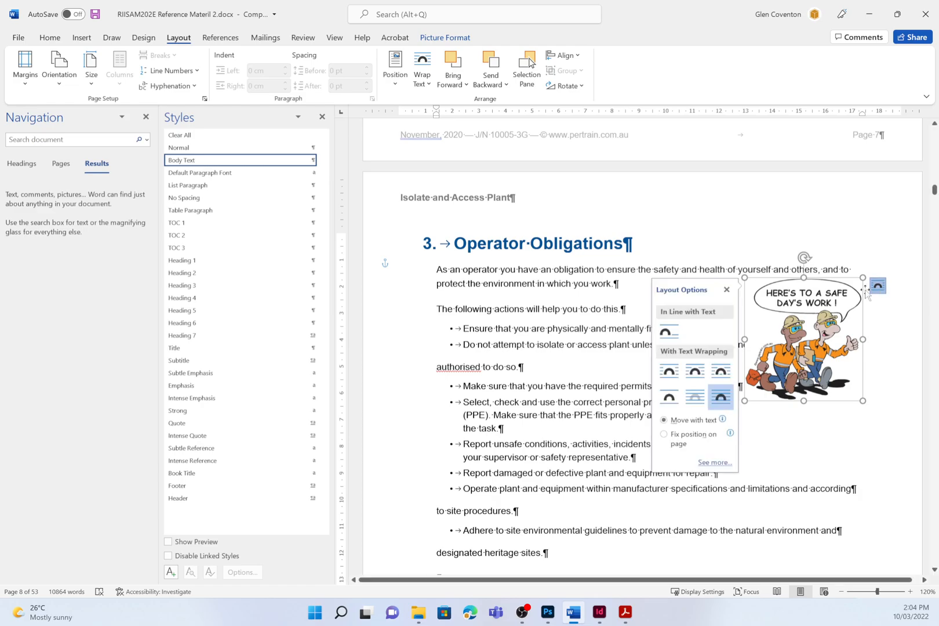
pyautogui.click(668, 371)
pyautogui.moveTo(802, 347); pyautogui.dragTo(823, 336)
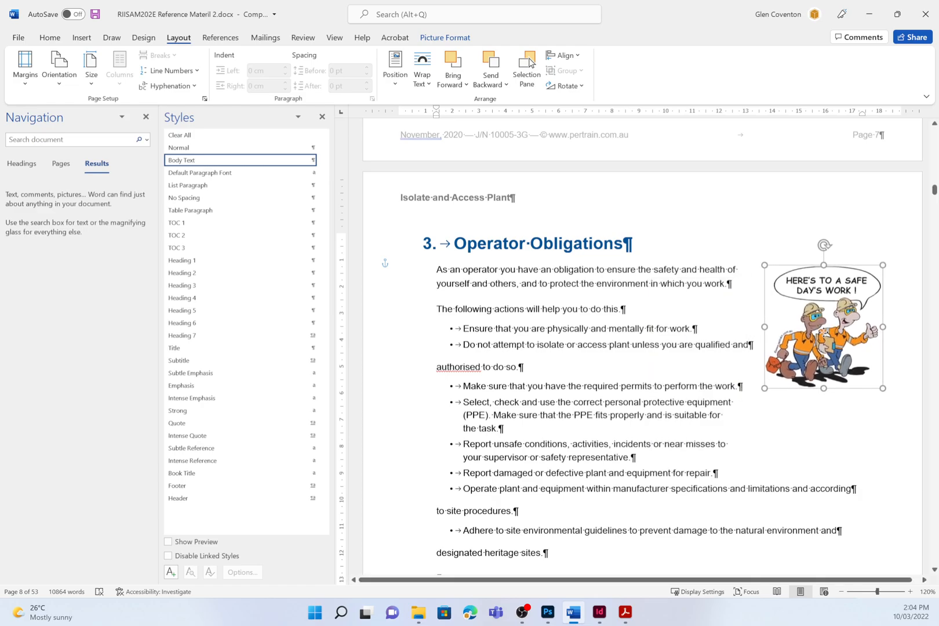
# Rejoin the three split bullet items under Operator Obligations and remove the empty paragraph above the "Comply with Legislation and Site Procedures" heading.
pyautogui.click(722, 338)
pyautogui.scroll(-3, 655, 307)
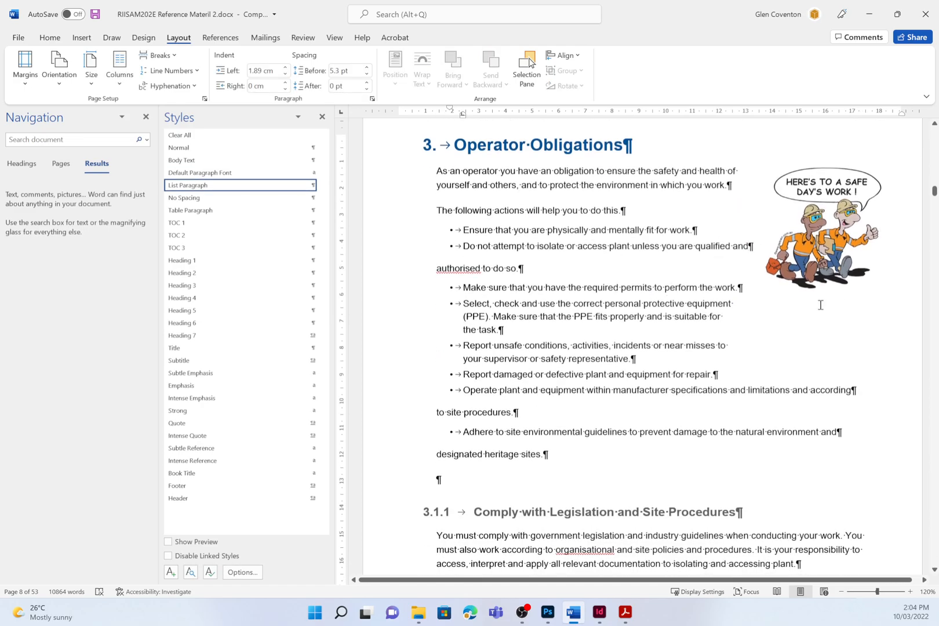
pyautogui.press('Delete')
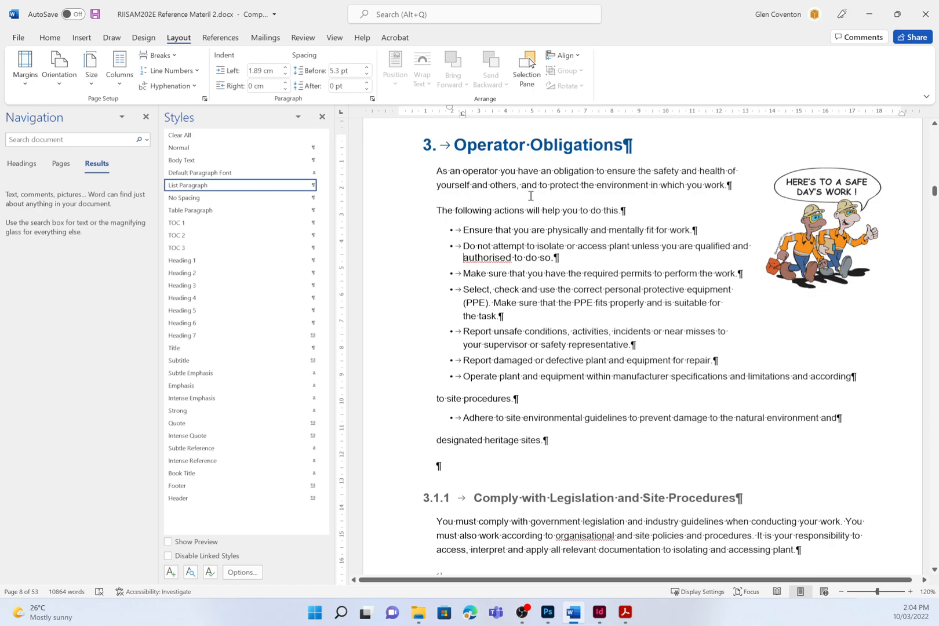
pyautogui.scroll(-4, 561, 434)
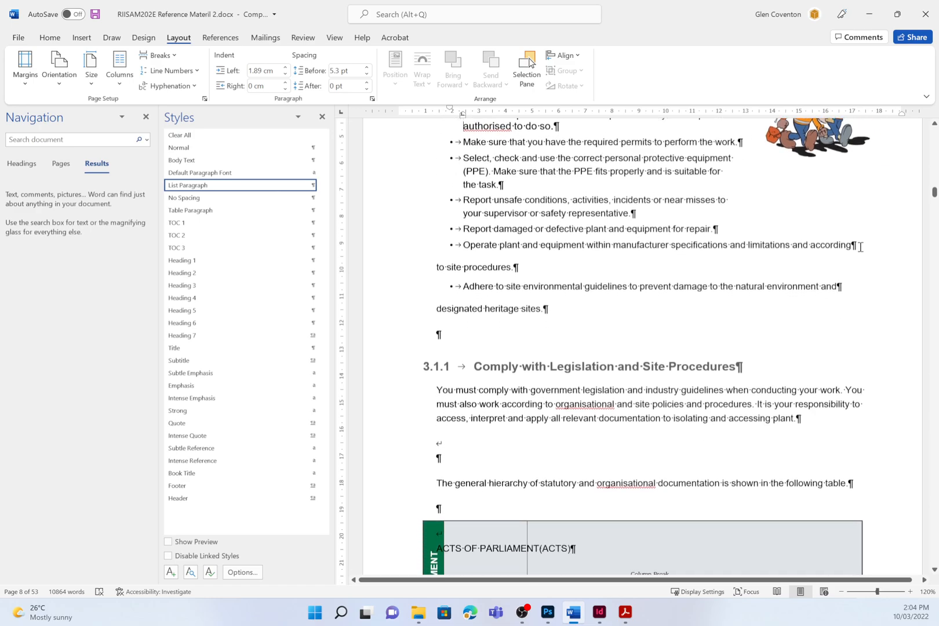
pyautogui.click(857, 245)
pyautogui.press('Delete')
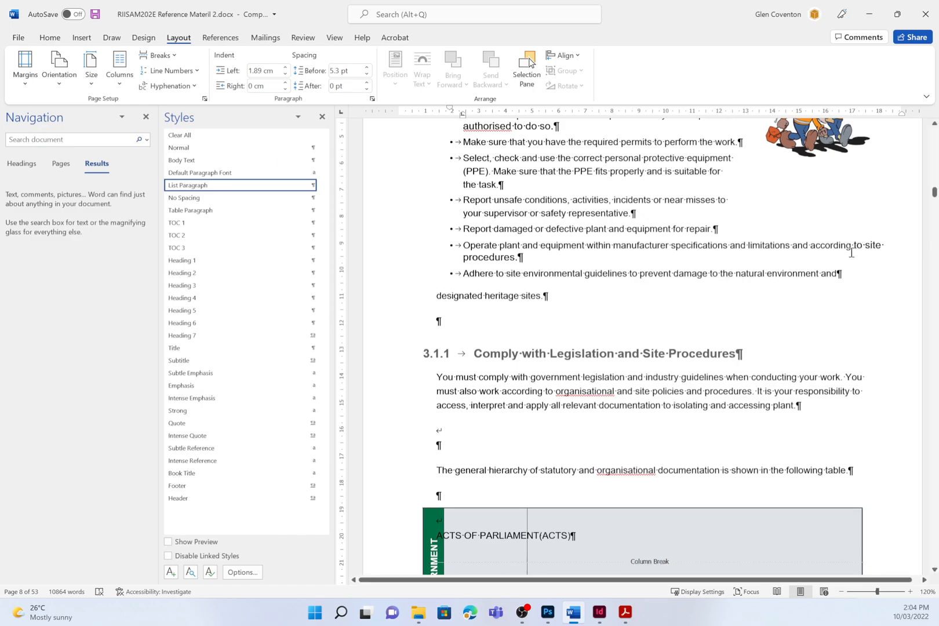
pyautogui.click(847, 273)
pyautogui.press('Delete')
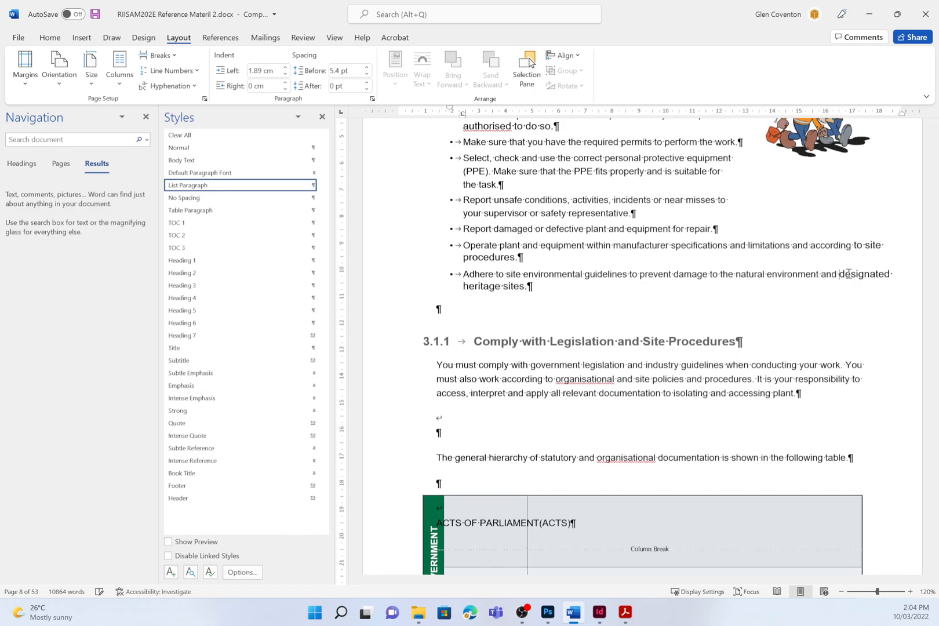
pyautogui.click(489, 306)
pyautogui.press('Delete')
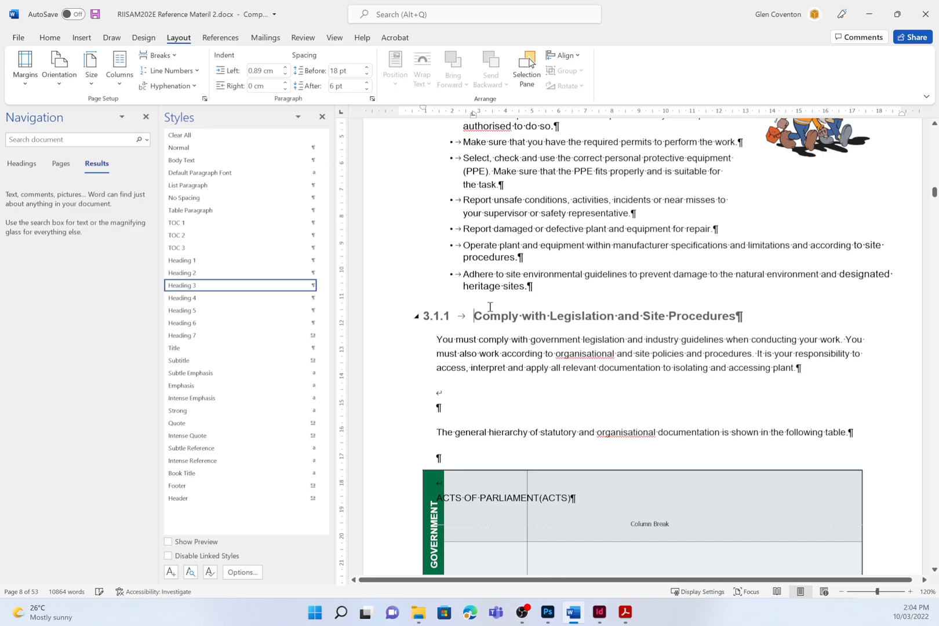
# Apply the 1., 1.1., 1.1.1. multilevel list format to the "Introduction" heading.
pyautogui.scroll(-5, 487, 316)
pyautogui.scroll(12, 485, 320)
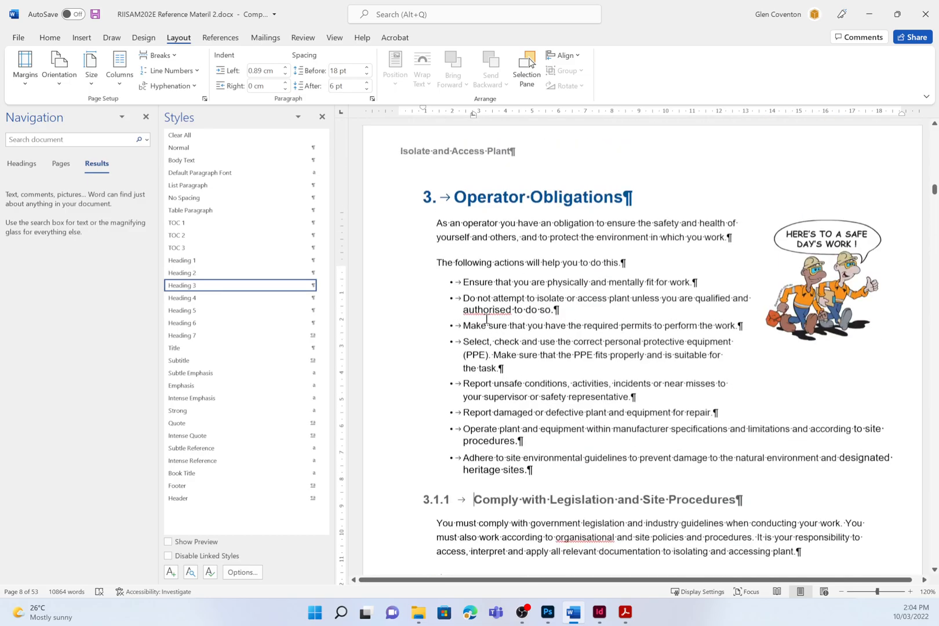
pyautogui.click(494, 276)
pyautogui.scroll(20, 625, 441)
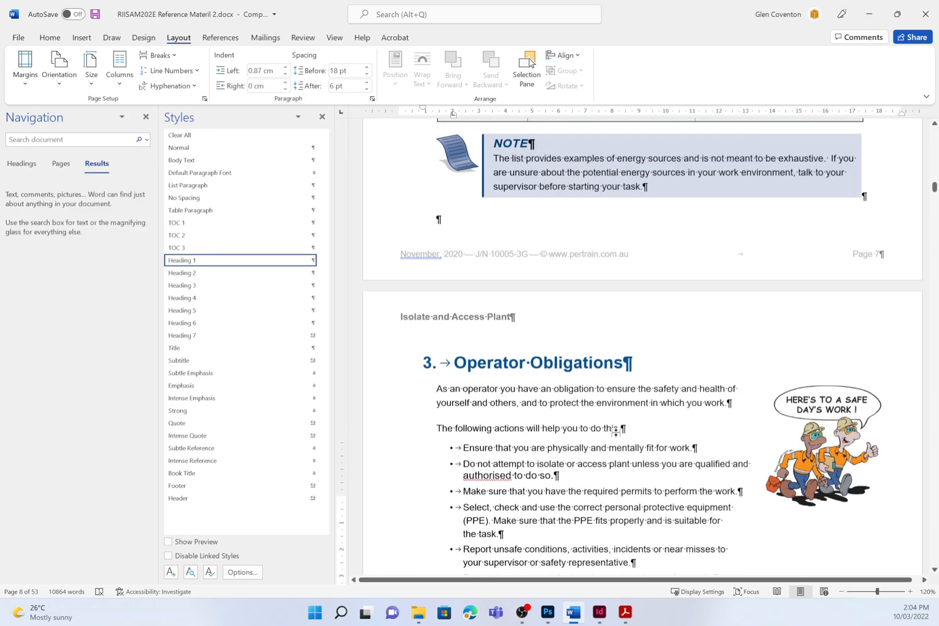
pyautogui.scroll(6, 619, 420)
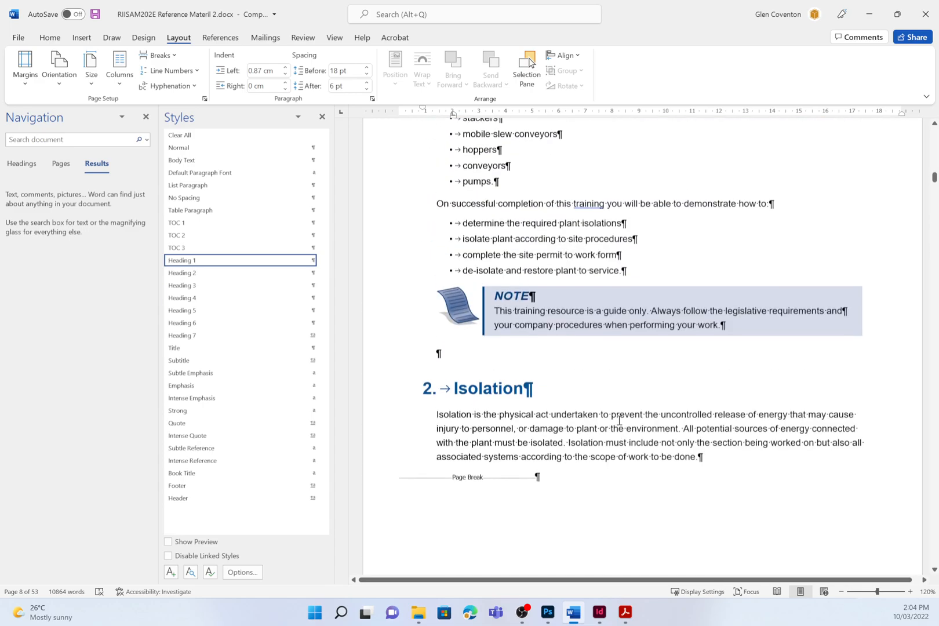
pyautogui.scroll(10, 510, 389)
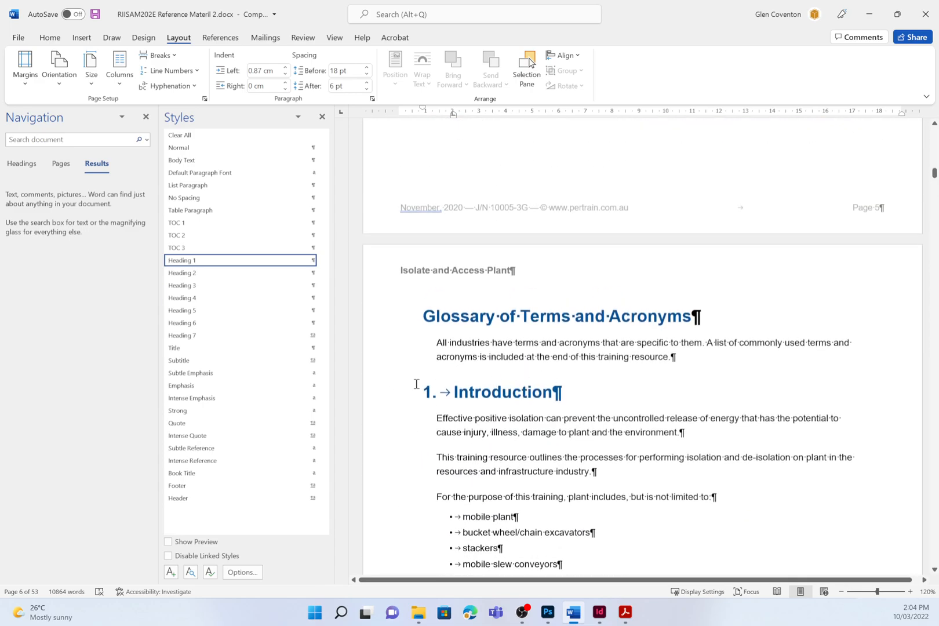
pyautogui.click(476, 393)
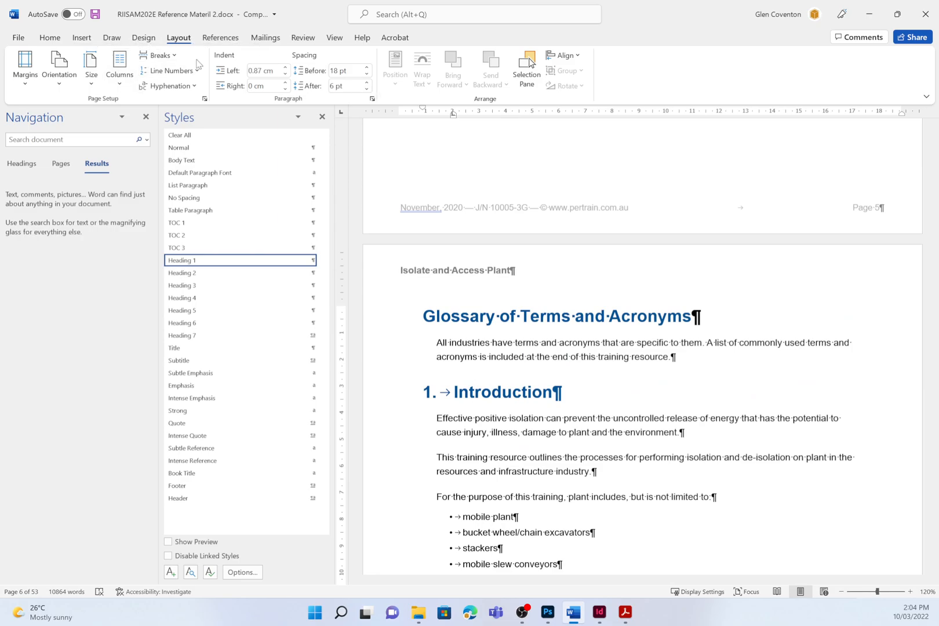
pyautogui.click(60, 42)
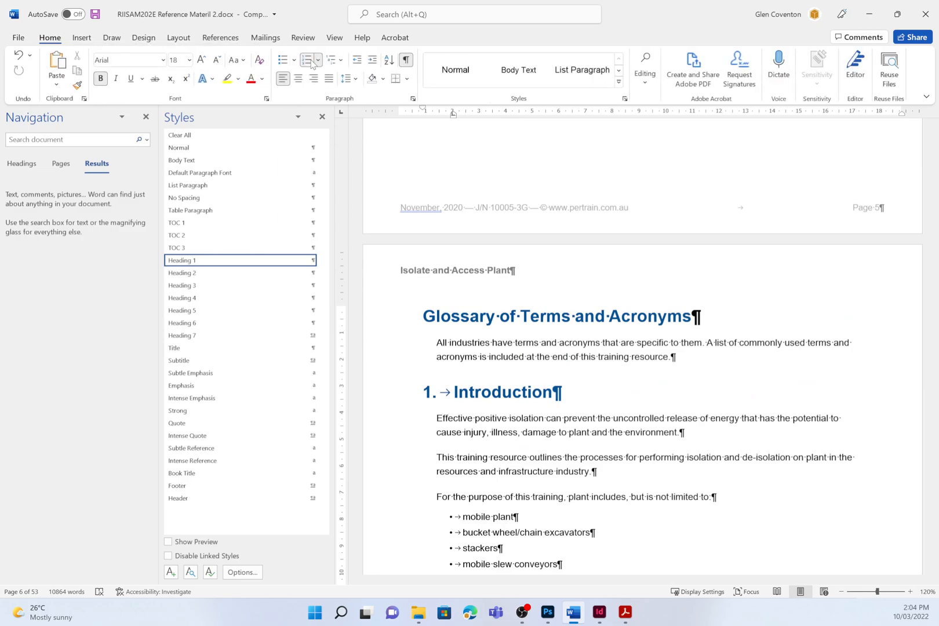
pyautogui.click(341, 62)
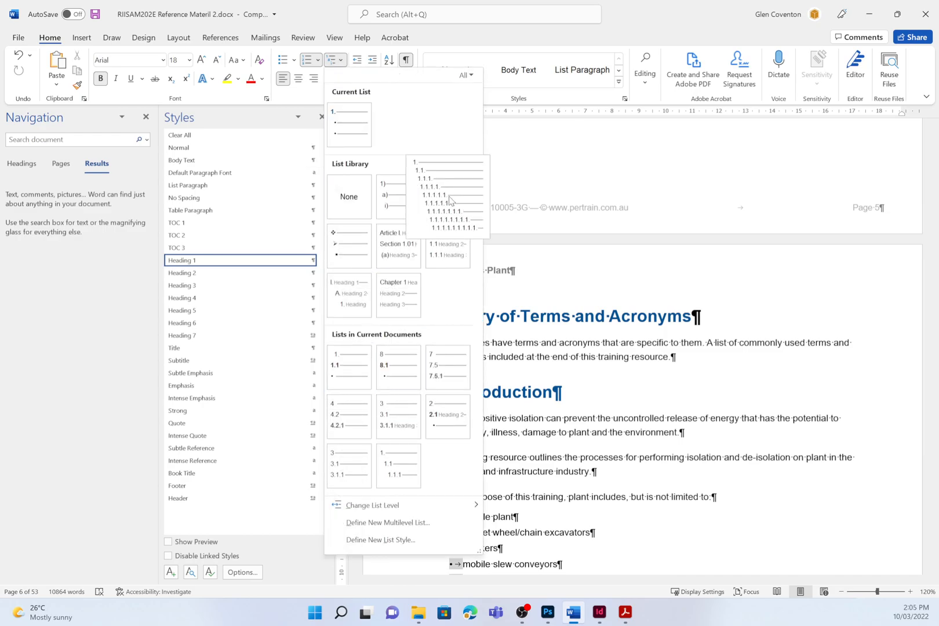
pyautogui.click(451, 200)
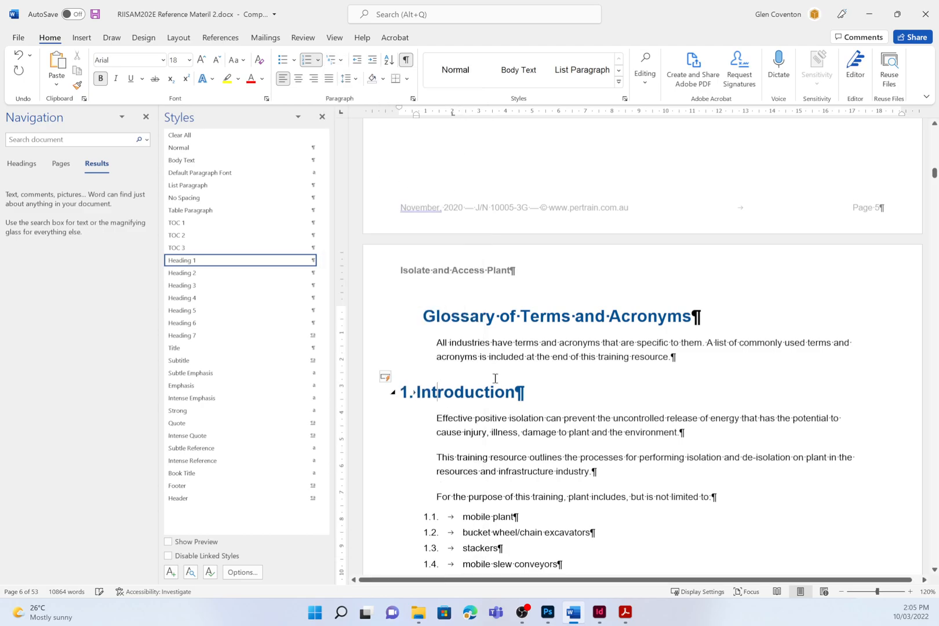
# Define a new multilevel list with level 1 linked to the Heading 1 style.
pyautogui.click(318, 60)
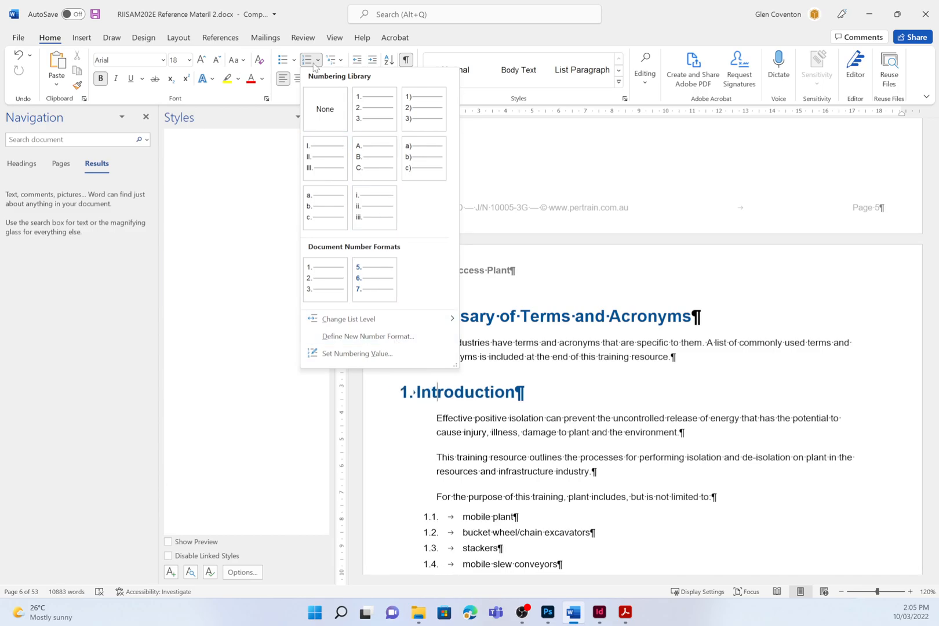
pyautogui.click(334, 60)
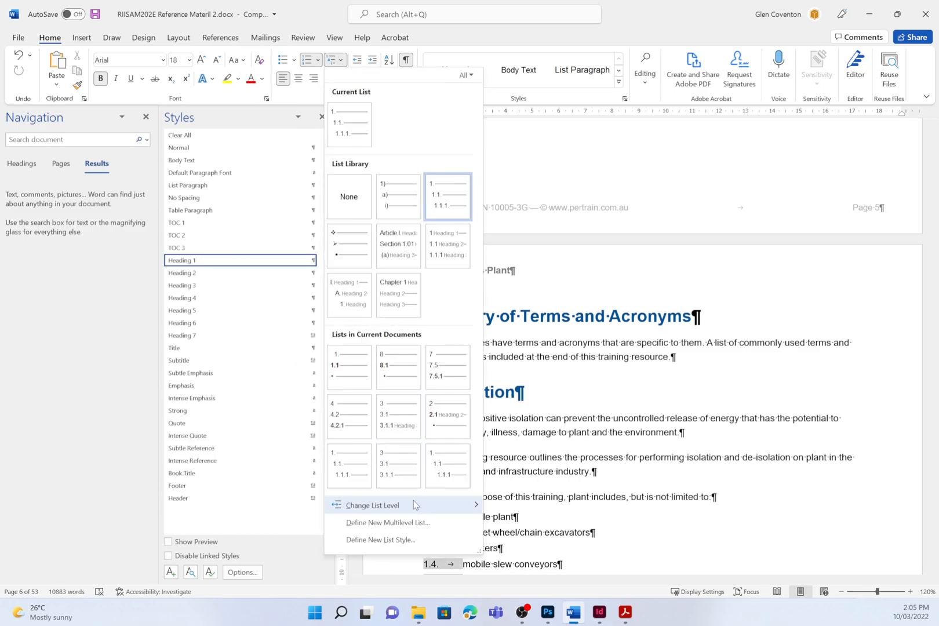
pyautogui.click(388, 522)
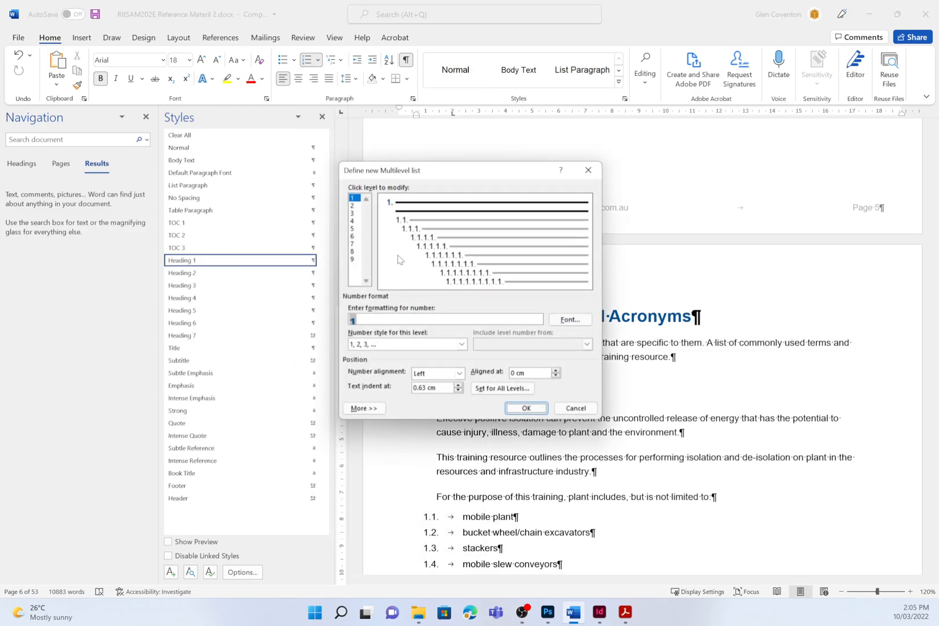
pyautogui.click(360, 409)
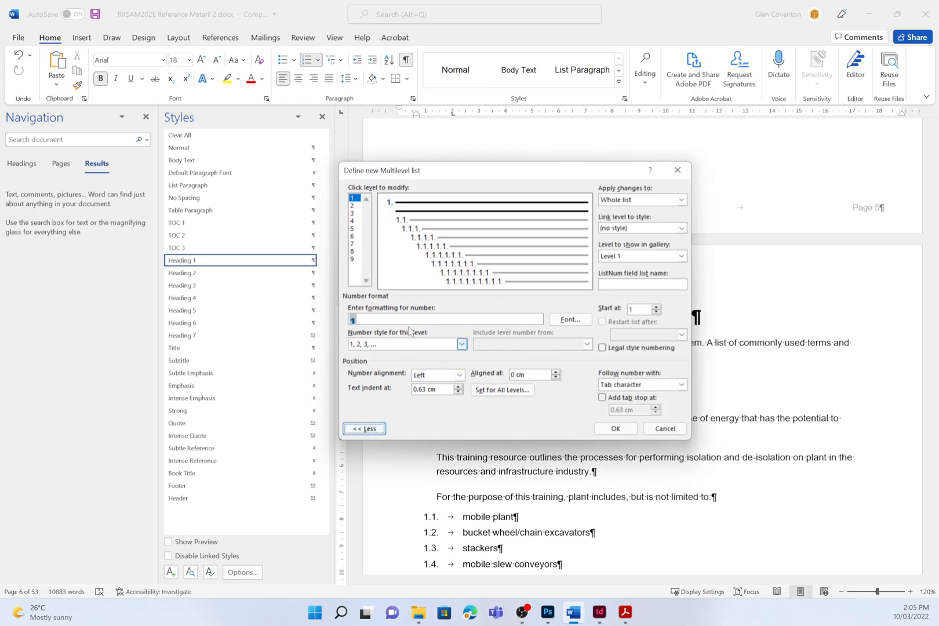
pyautogui.moveTo(460, 172); pyautogui.dragTo(454, 114)
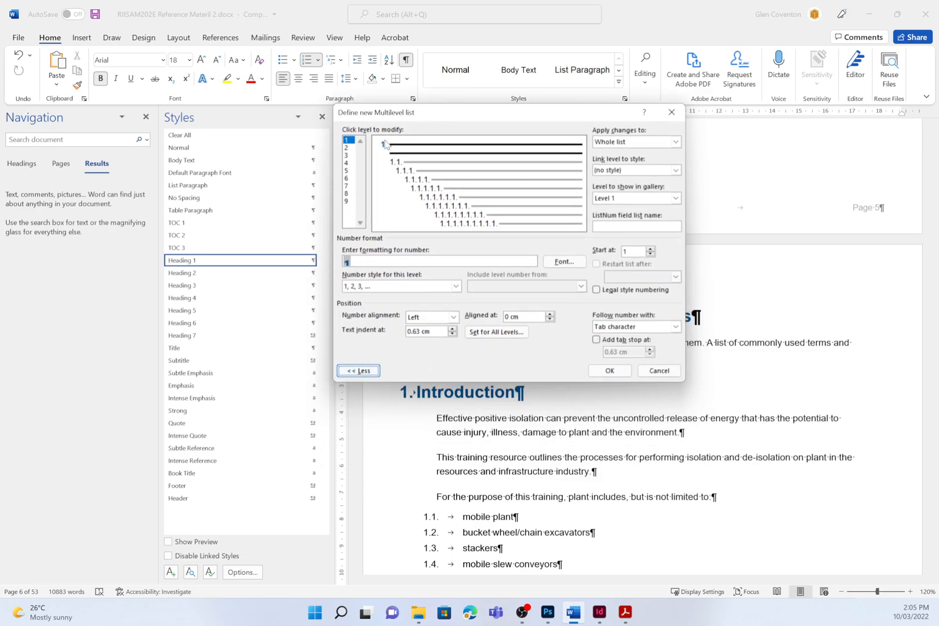
pyautogui.click(643, 170)
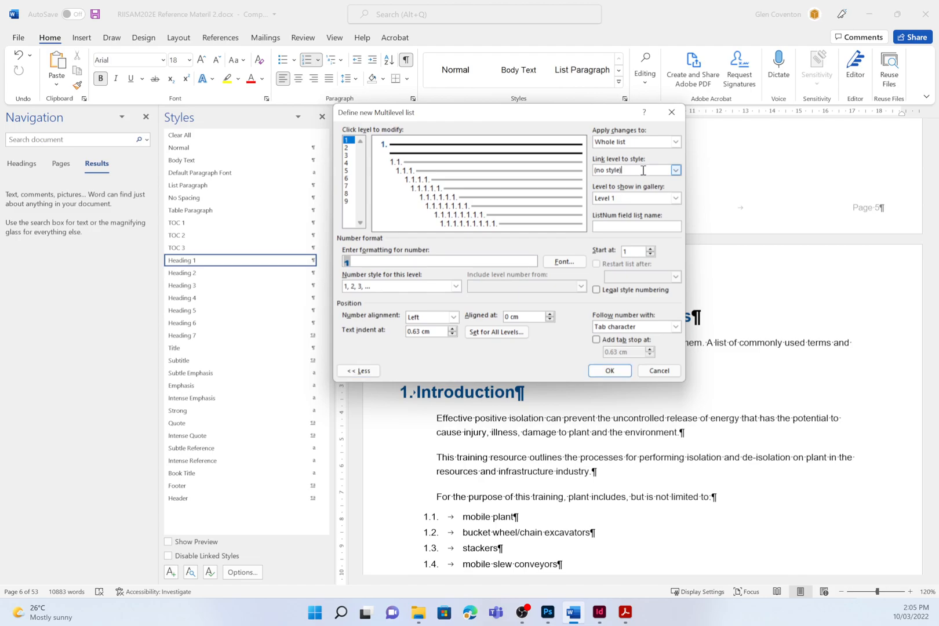
pyautogui.click(676, 170)
pyautogui.scroll(-3, 662, 199)
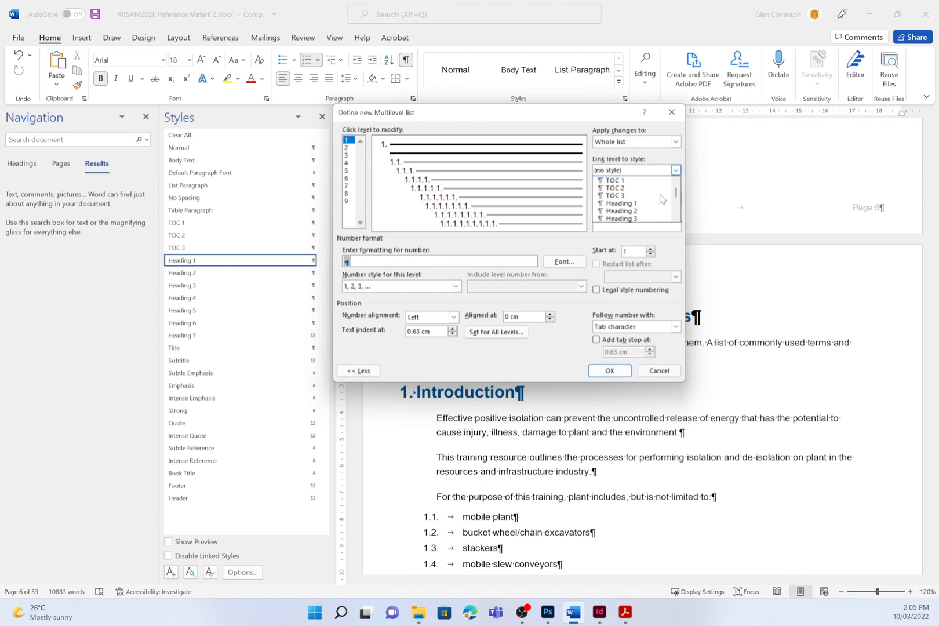
pyautogui.click(638, 203)
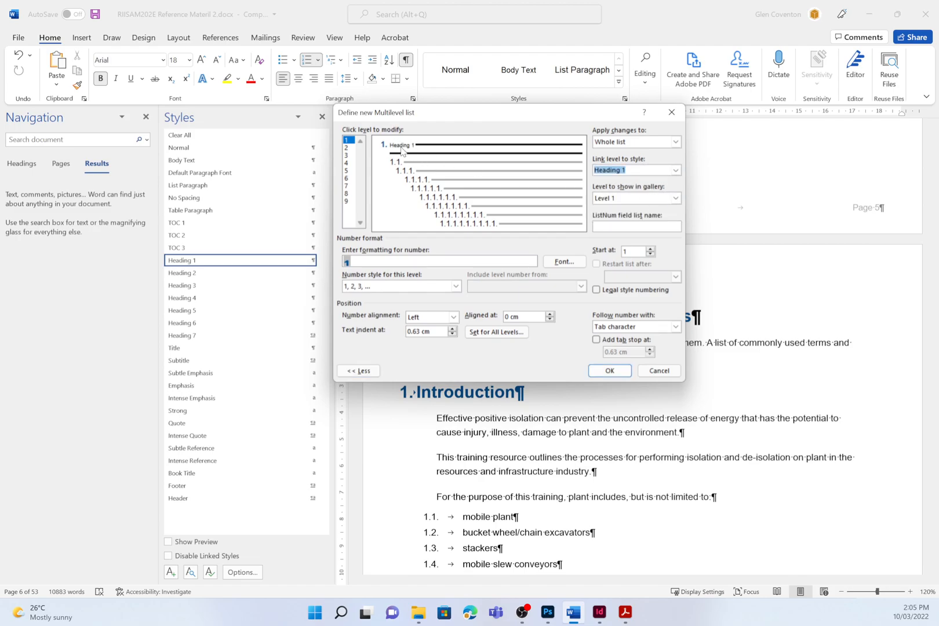
# Link list level 2 to Heading 2 and level 3 to Heading 3, and apply the multilevel list definition.
pyautogui.click(372, 261)
pyautogui.click(348, 148)
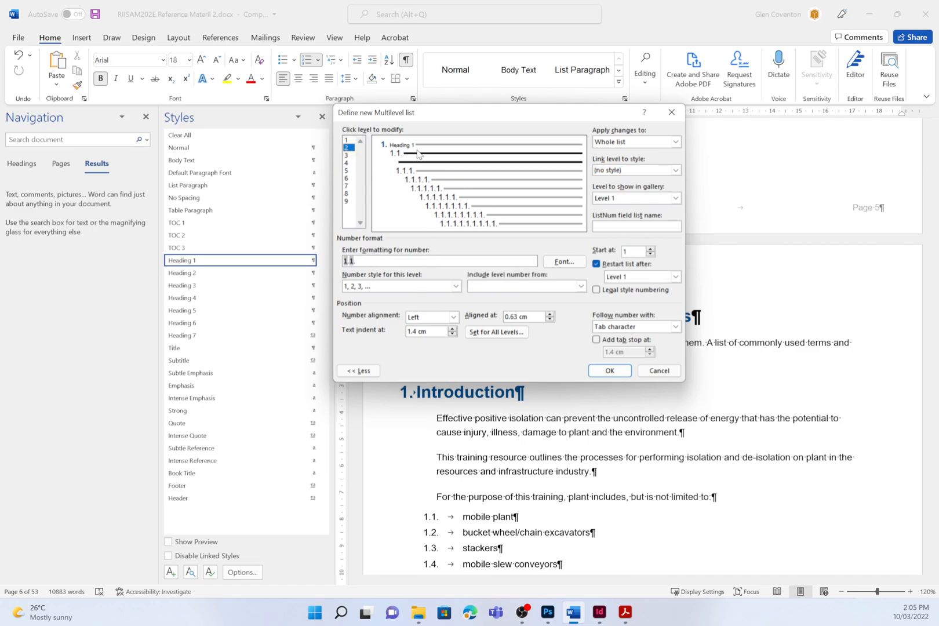
pyautogui.click(676, 171)
pyautogui.scroll(-2, 648, 200)
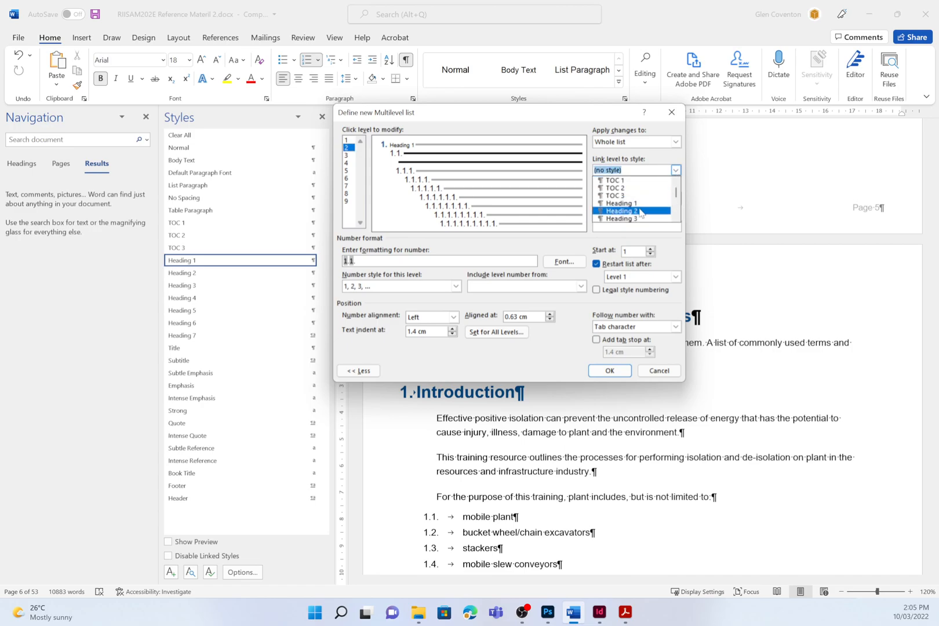
pyautogui.click(640, 212)
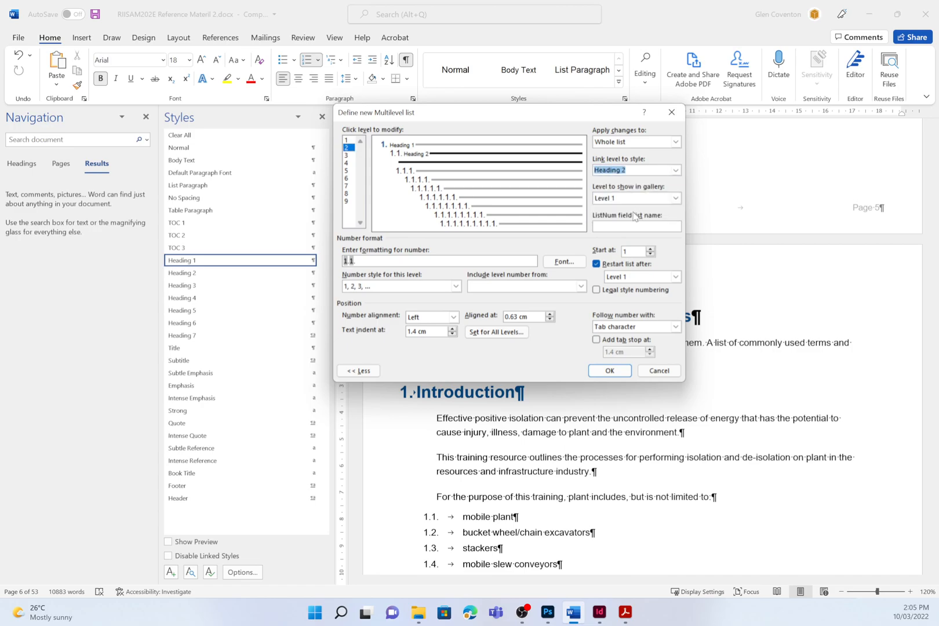
pyautogui.click(348, 156)
pyautogui.click(676, 170)
pyautogui.scroll(-3, 649, 203)
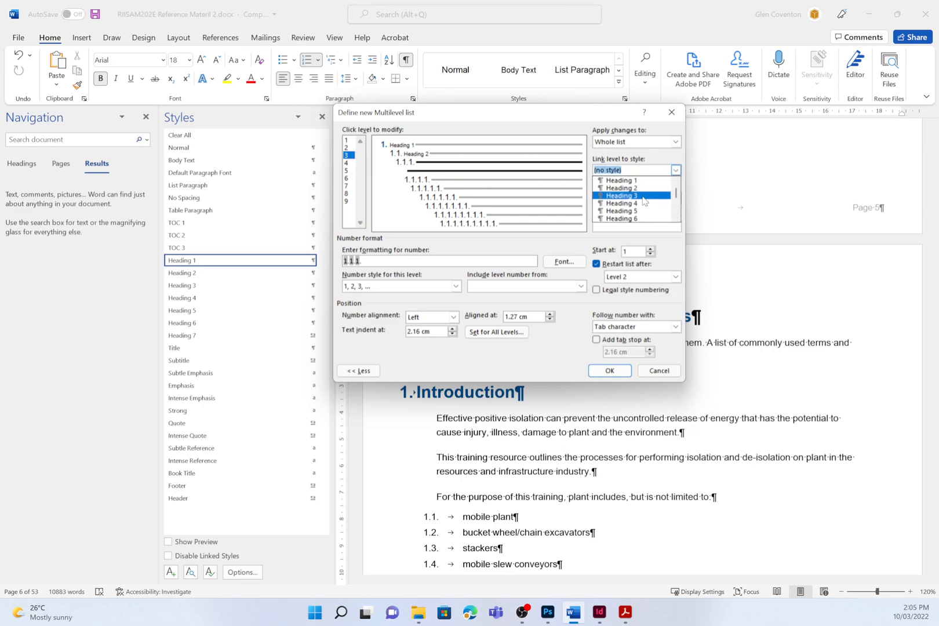
pyautogui.click(631, 195)
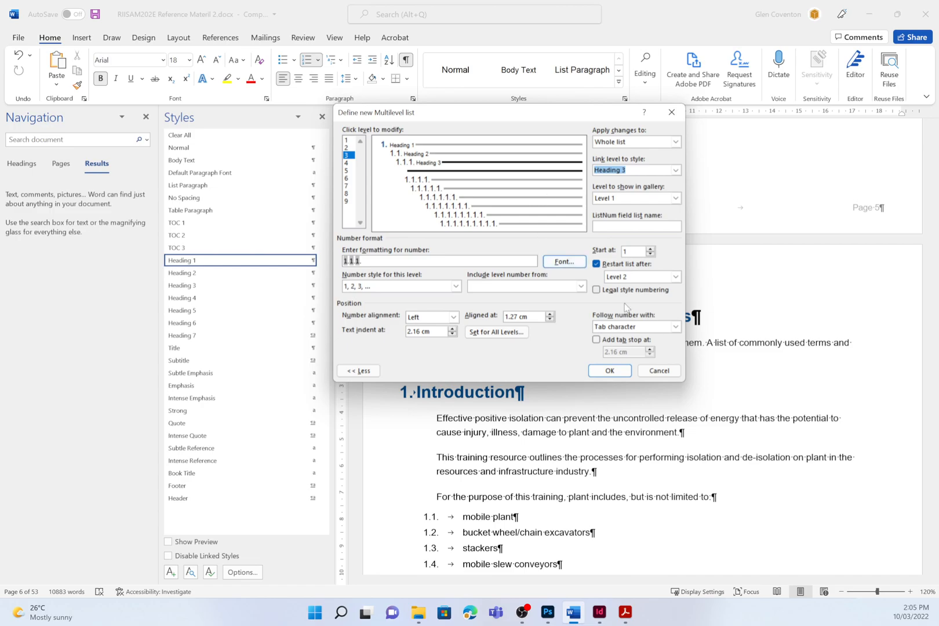
pyautogui.click(609, 371)
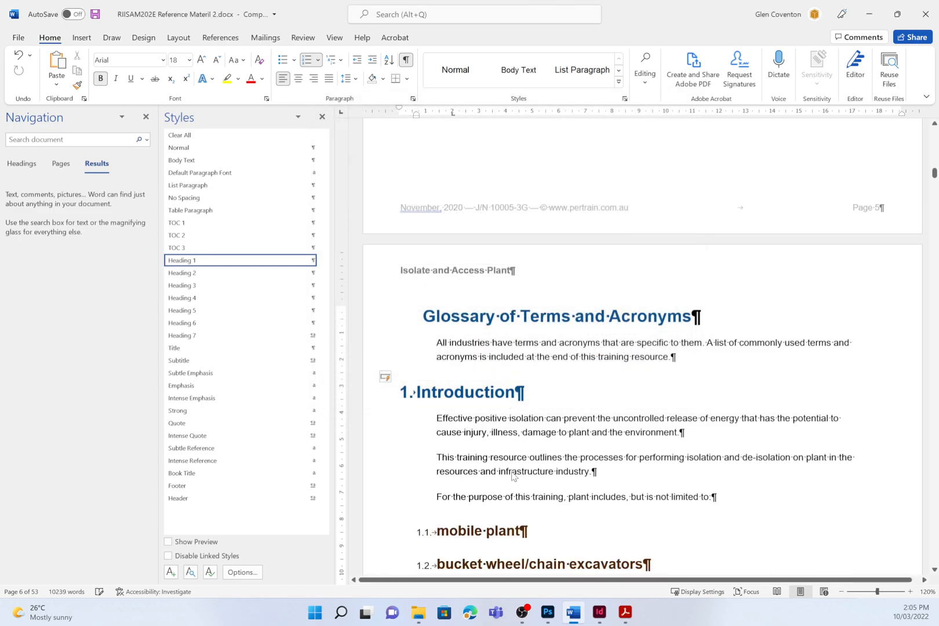
# Apply the List Paragraph style to the plant items from "mobile plant" to "pumps.".
pyautogui.scroll(-2, 514, 510)
pyautogui.click(474, 406)
pyautogui.scroll(-3, 474, 406)
pyautogui.keyDown('shift'); pyautogui.click(464, 402); pyautogui.keyUp('shift')
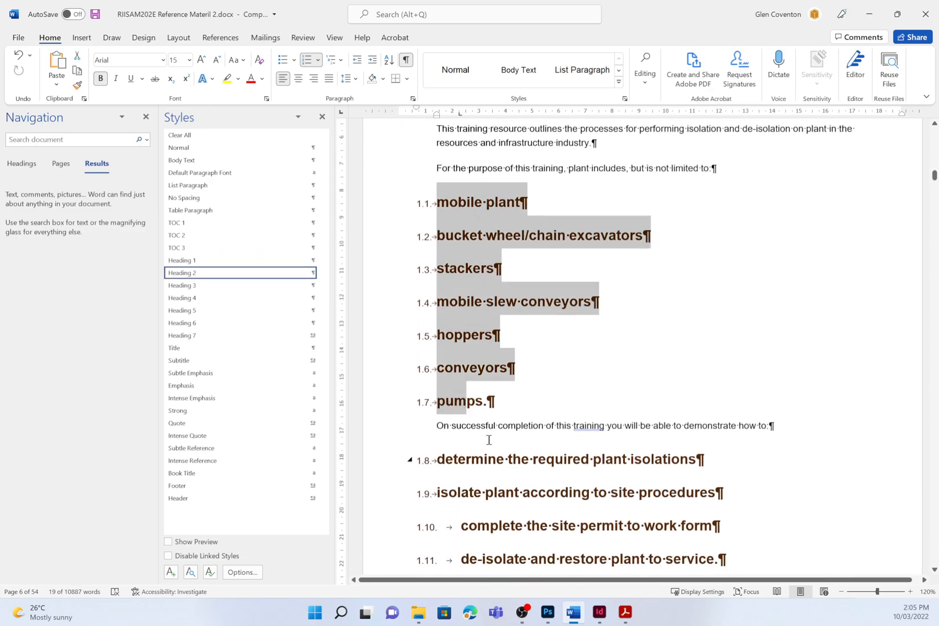
pyautogui.scroll(5, 486, 440)
pyautogui.click(558, 73)
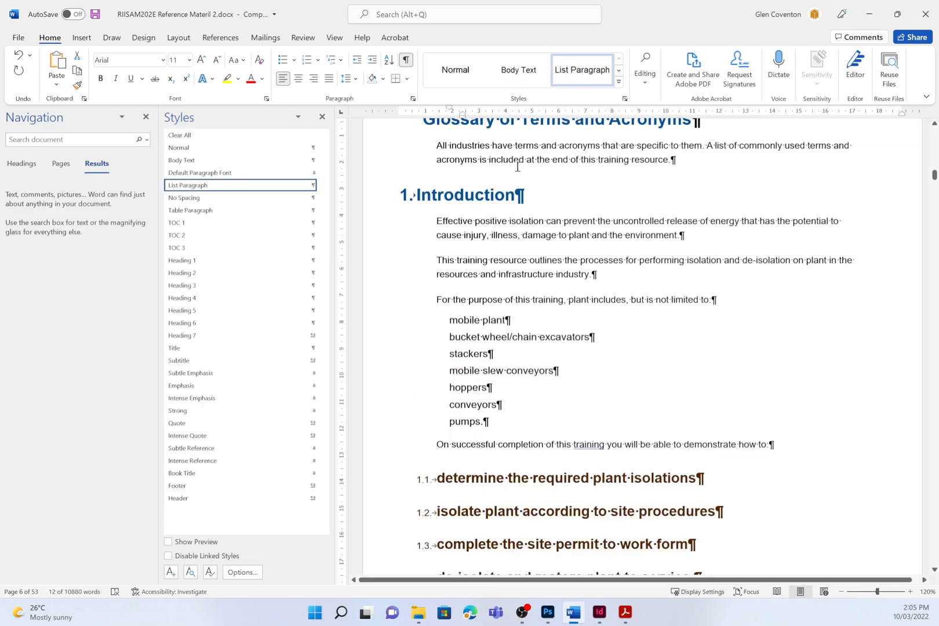
# Undo the List Paragraph restyling and the multilevel list changes back to the original heading number and bullets.
pyautogui.hotkey('ctrl', 'z')
pyautogui.hotkey('ctrl', 'z')
pyautogui.hotkey('ctrl', 'z')
pyautogui.click(487, 302)
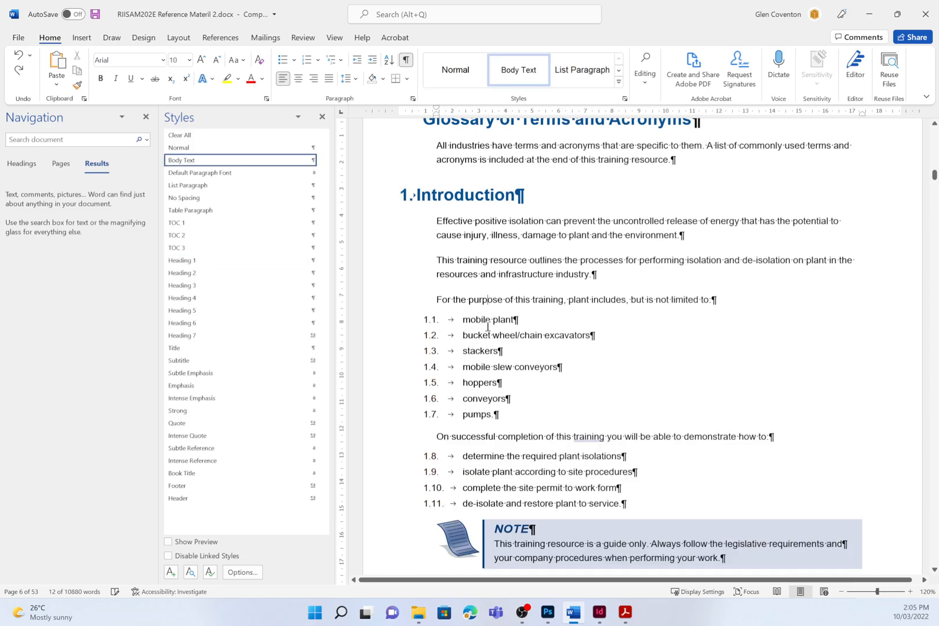
pyautogui.hotkey('ctrl', 'y')
pyautogui.hotkey('ctrl', 'y')
# Update the List Paragraph style to match the bulleted plant items from "mobile plant" to "pumps" under Introduction.
pyautogui.moveTo(470, 318); pyautogui.dragTo(479, 410)
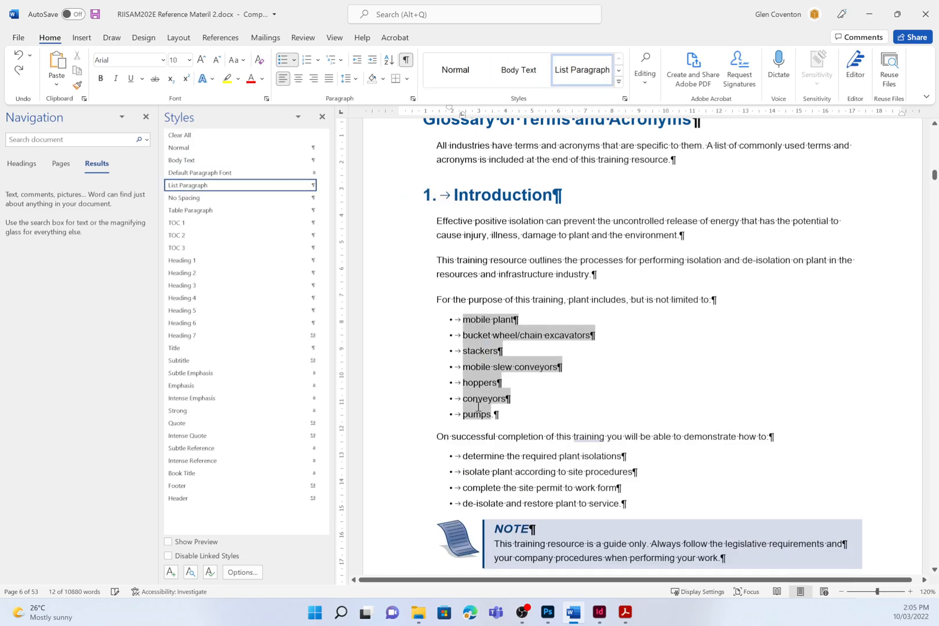
pyautogui.click(323, 186)
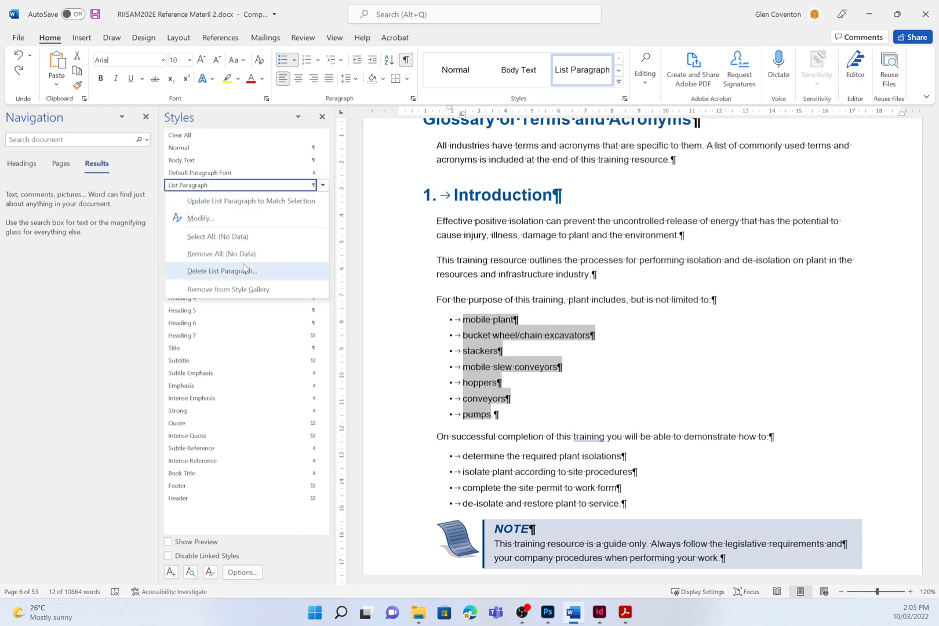
pyautogui.click(255, 202)
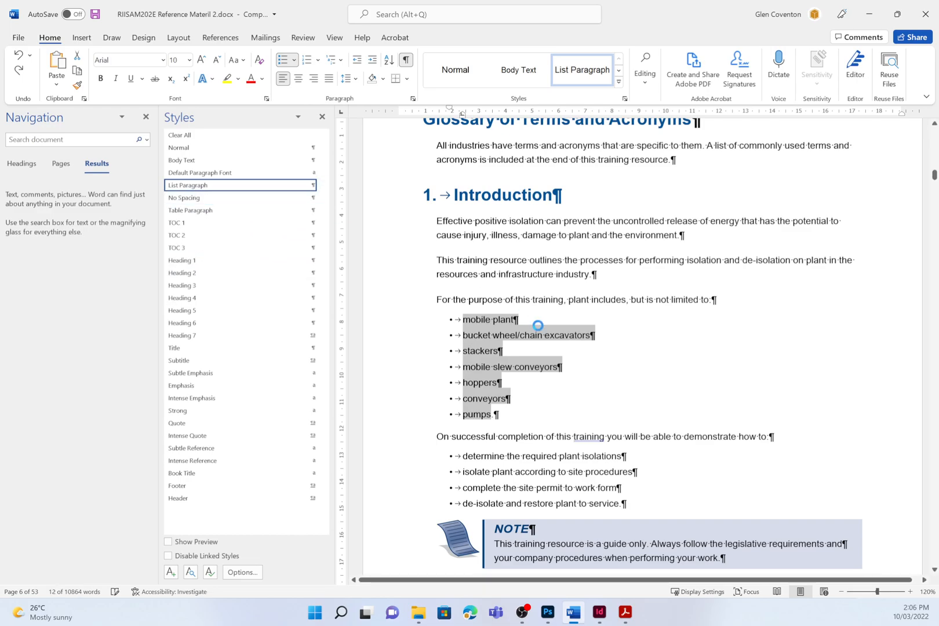
pyautogui.click(485, 325)
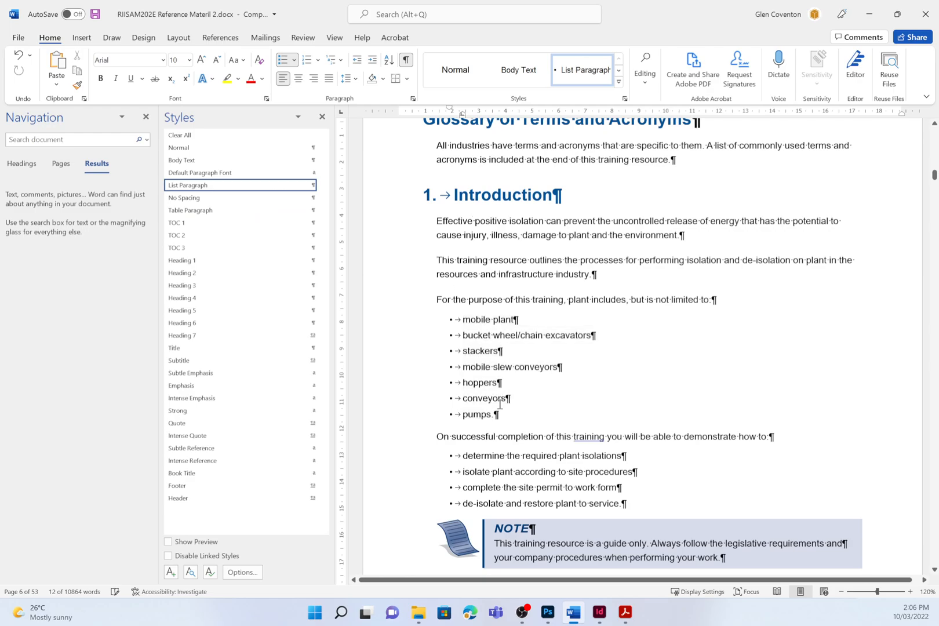
pyautogui.scroll(-10, 500, 404)
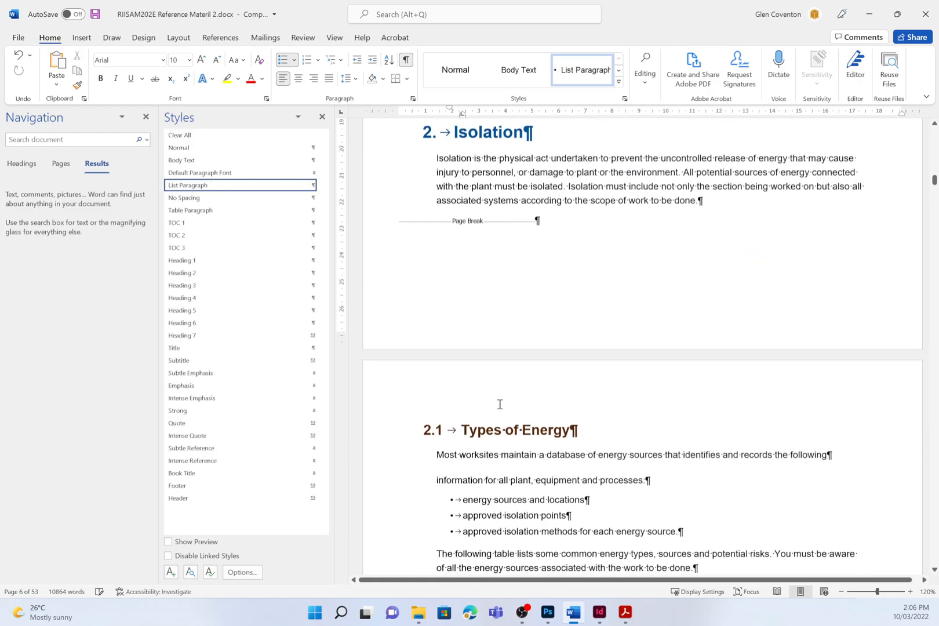
pyautogui.scroll(-4, 499, 403)
pyautogui.scroll(3, 500, 404)
pyautogui.scroll(-1, 499, 403)
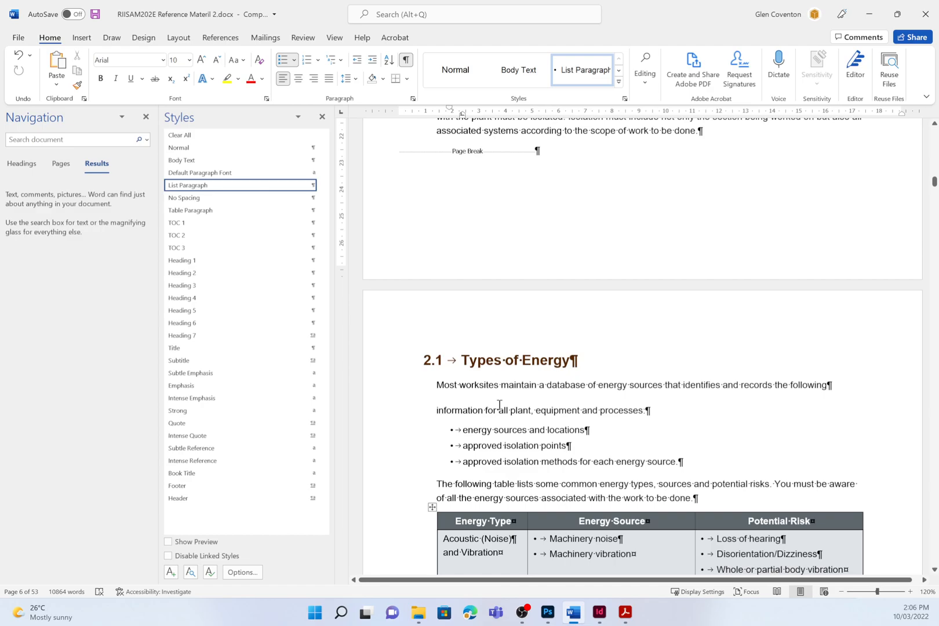
pyautogui.scroll(12, 499, 404)
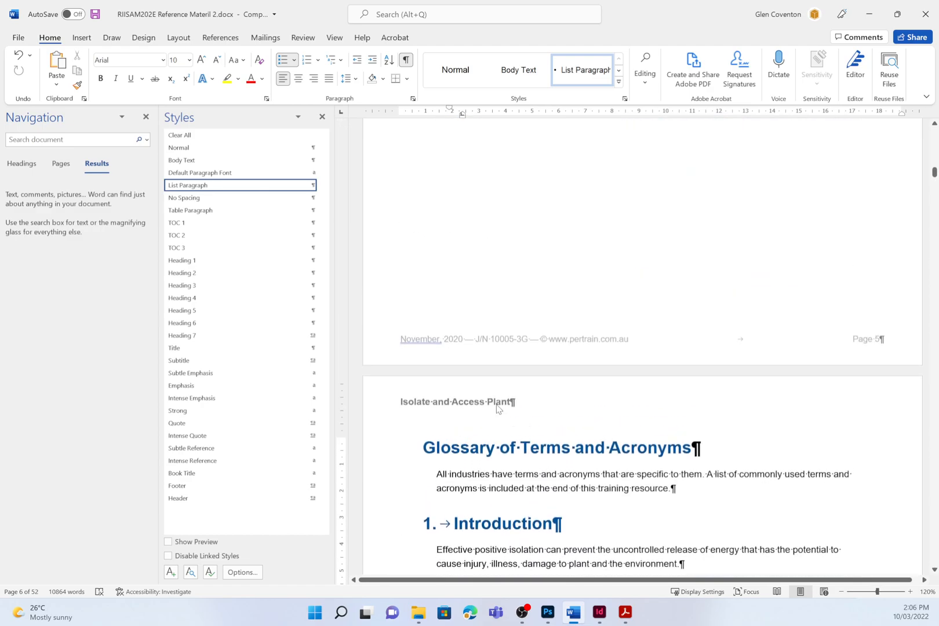